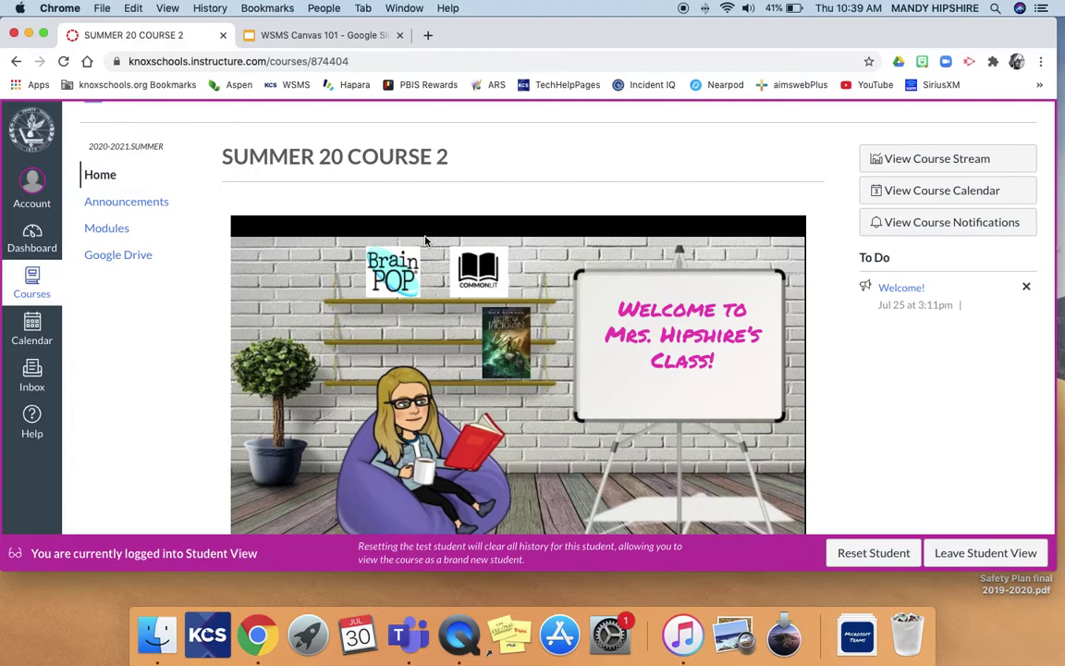
# Step: Look through the course home page in Student View, from the classroom banner to the link buttons below it
pyautogui.scroll(-2, 412, 272)
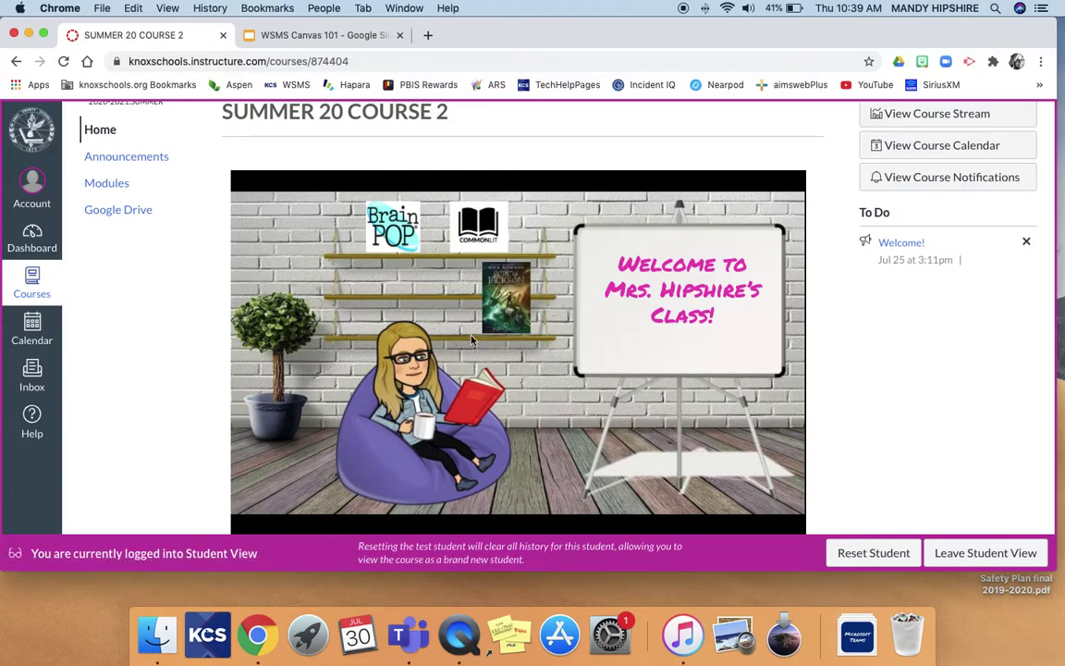
pyautogui.scroll(-2, 472, 340)
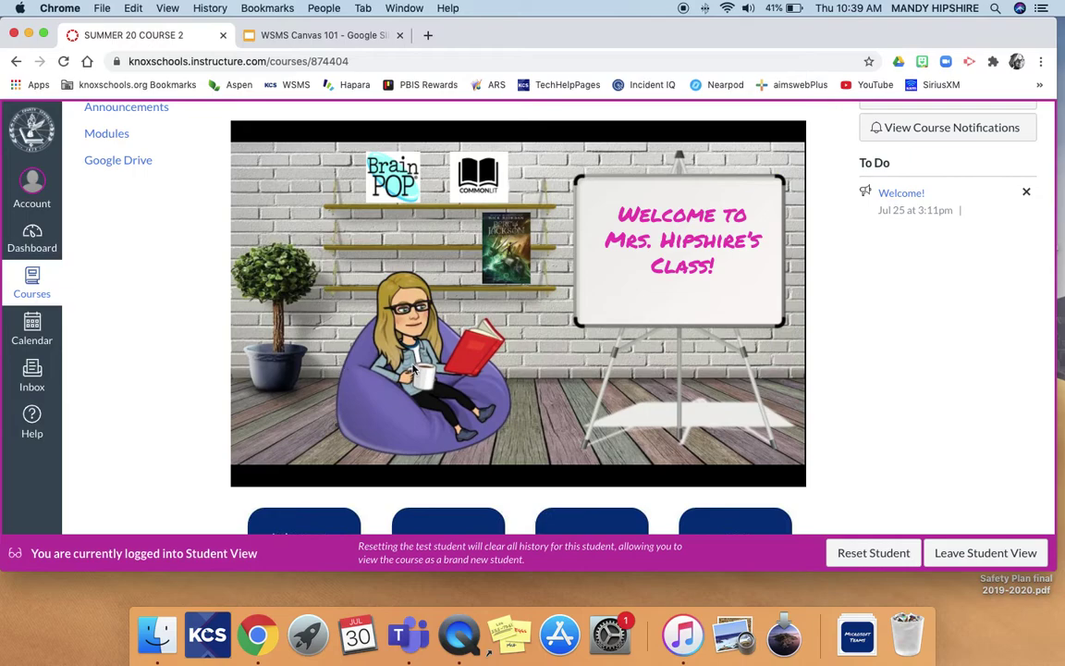
pyautogui.scroll(1, 688, 294)
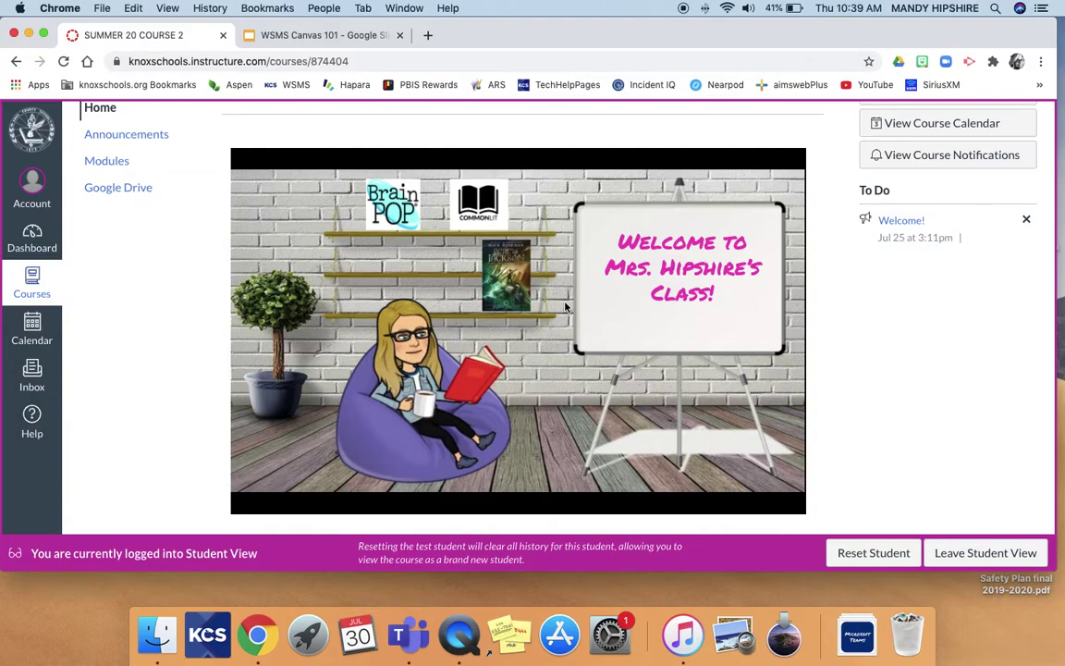
pyautogui.scroll(-1, 566, 307)
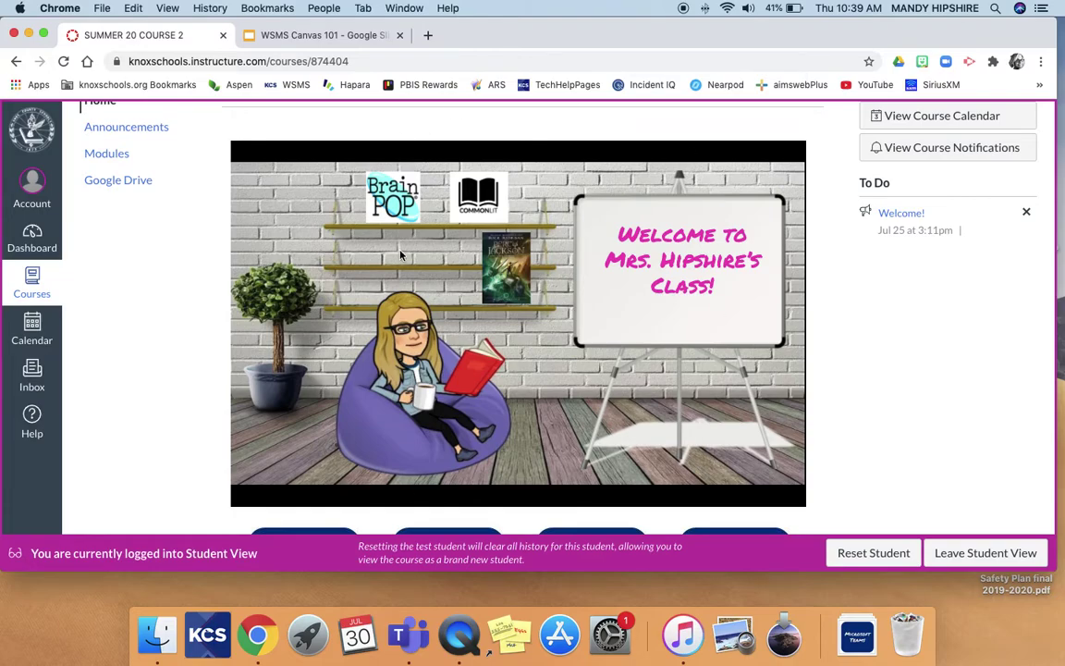
pyautogui.scroll(-1, 400, 255)
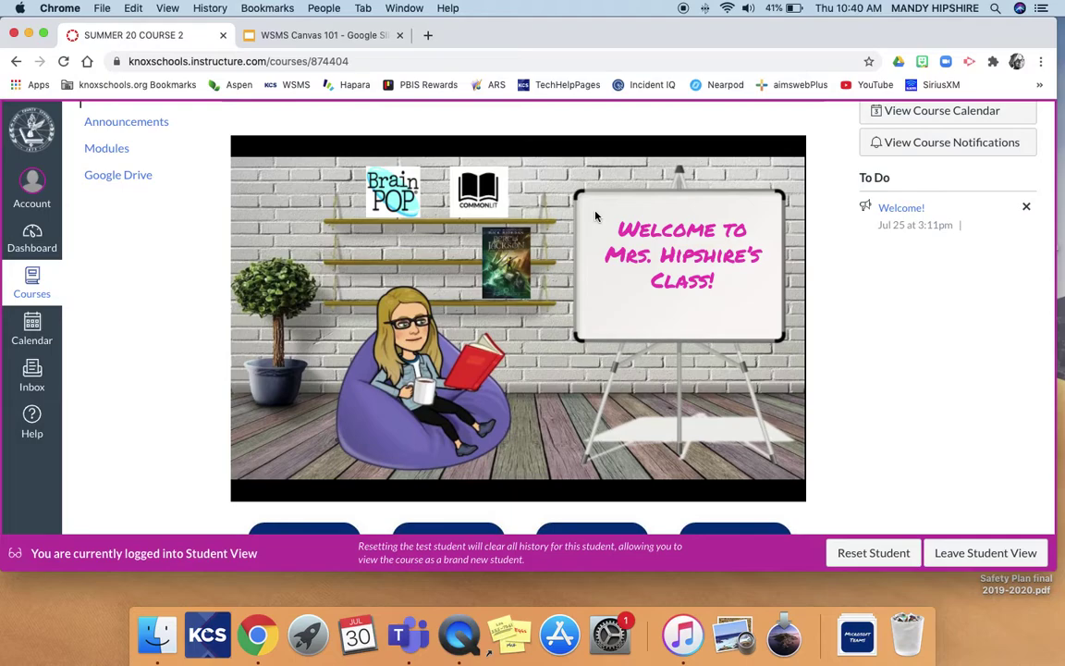
pyautogui.scroll(-5, 595, 215)
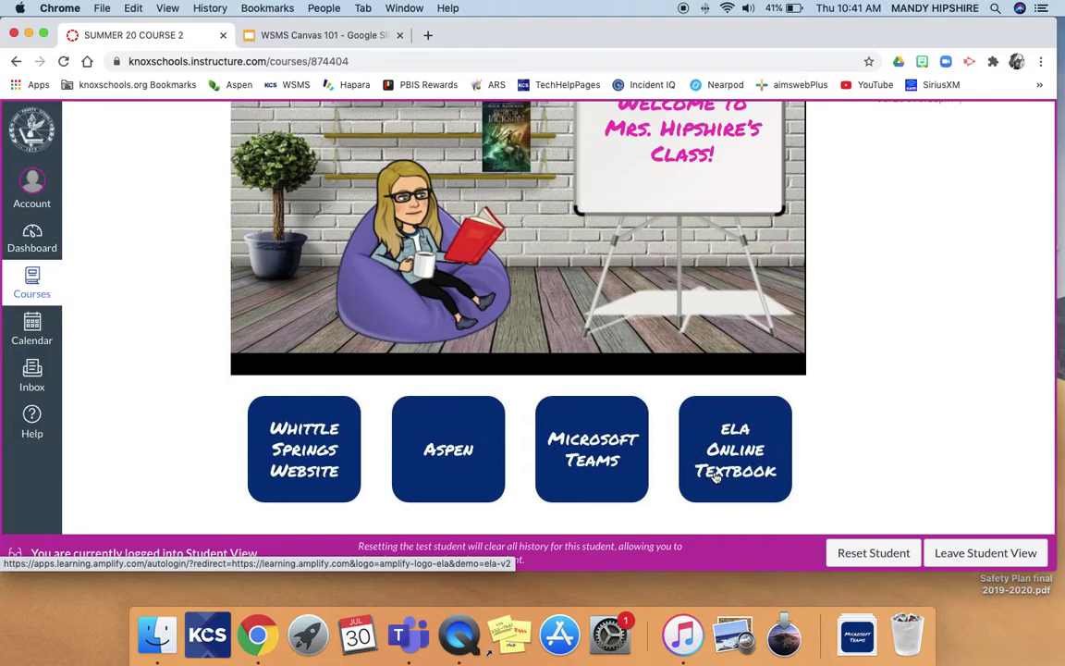
pyautogui.scroll(5, 870, 305)
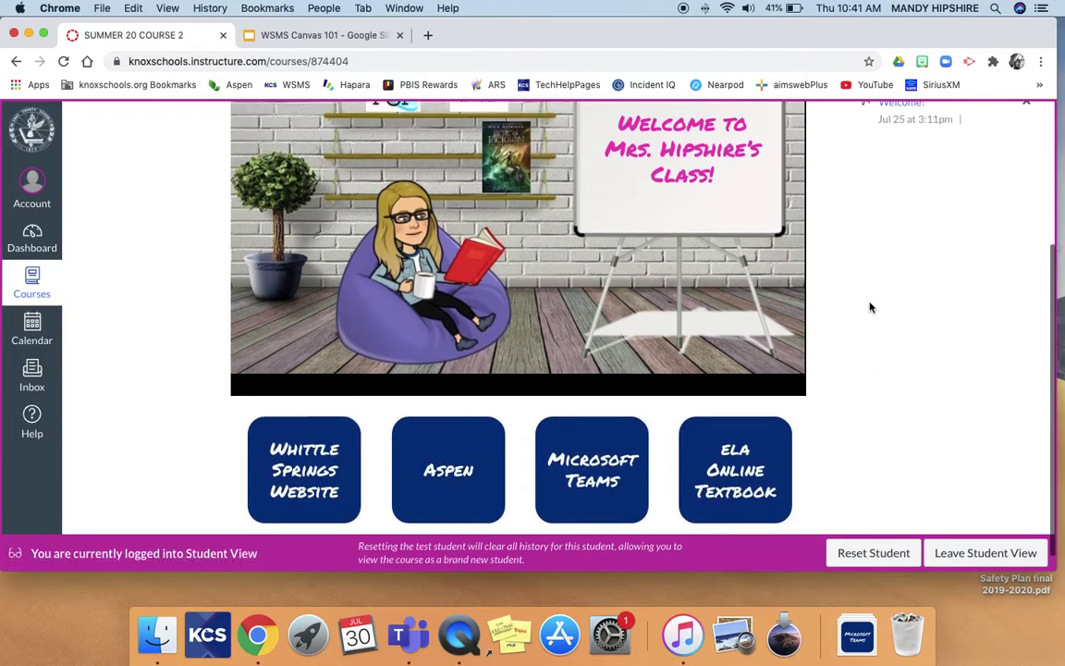
pyautogui.scroll(-3, 870, 305)
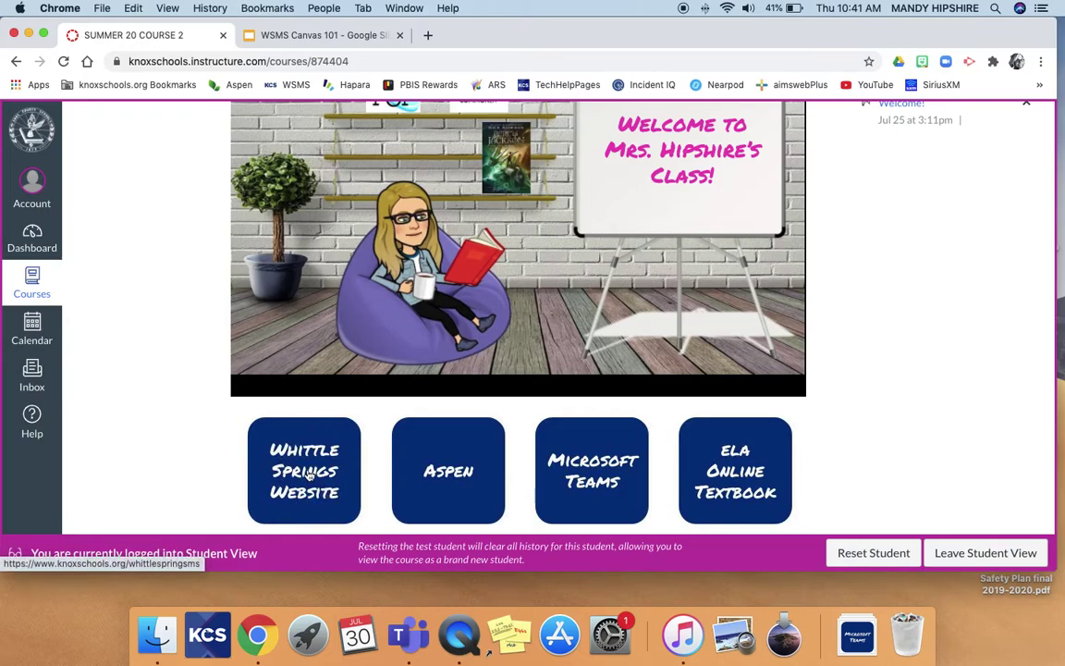
# Step: Open the Whittle Springs website from its home page button, skim the site, and return to the course home page
pyautogui.click(278, 427)
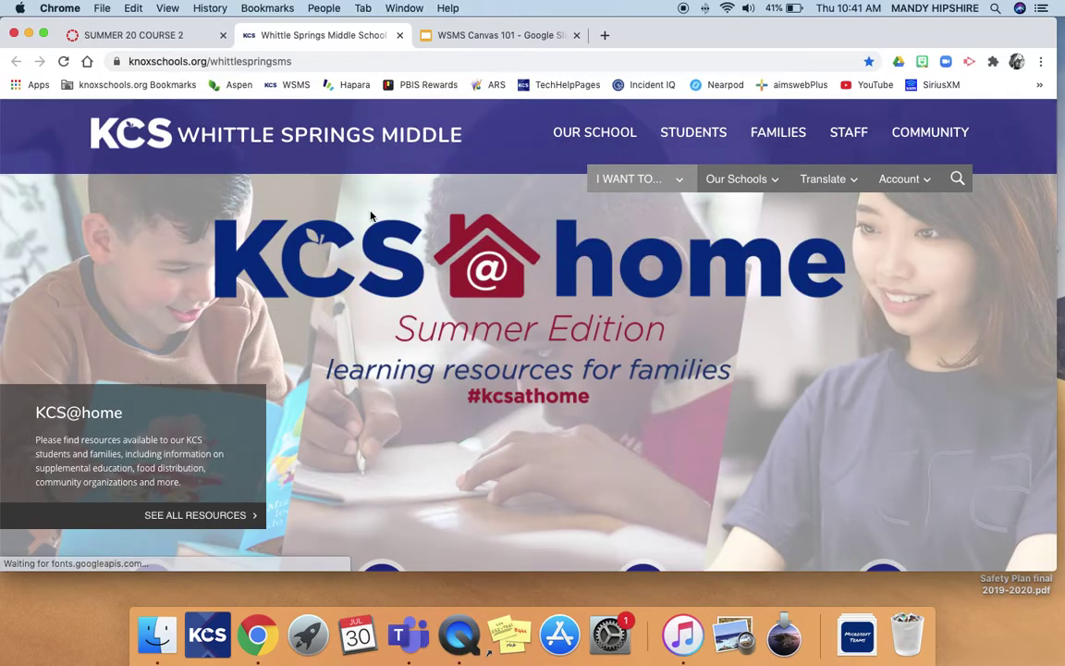
pyautogui.scroll(-5, 425, 345)
pyautogui.scroll(-5, 370, 216)
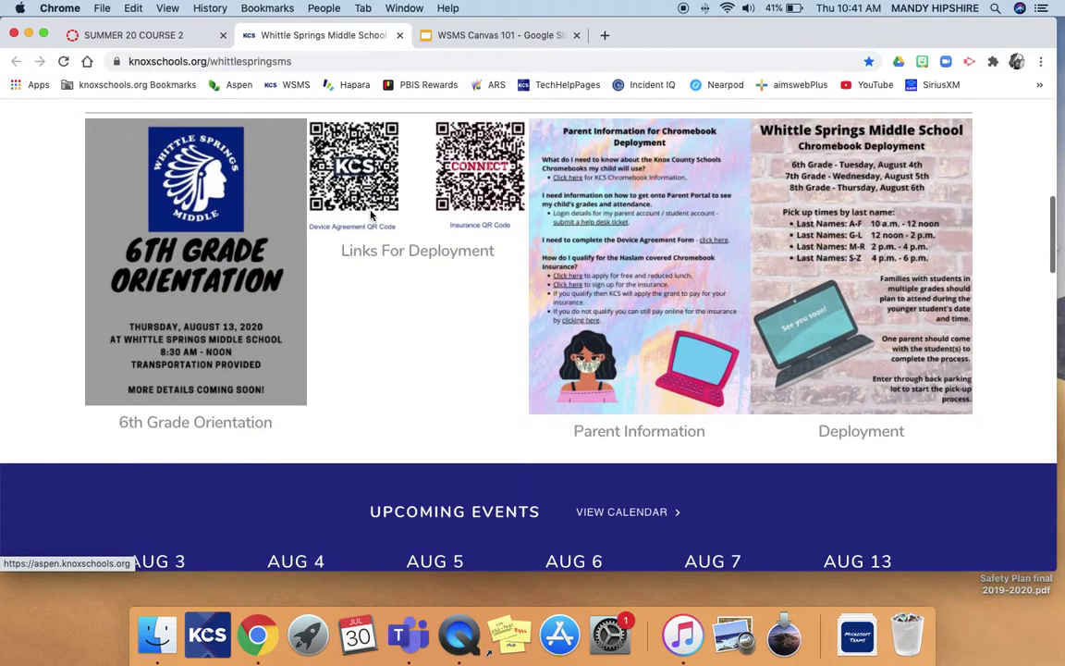
pyautogui.scroll(10, 369, 209)
pyautogui.click(148, 35)
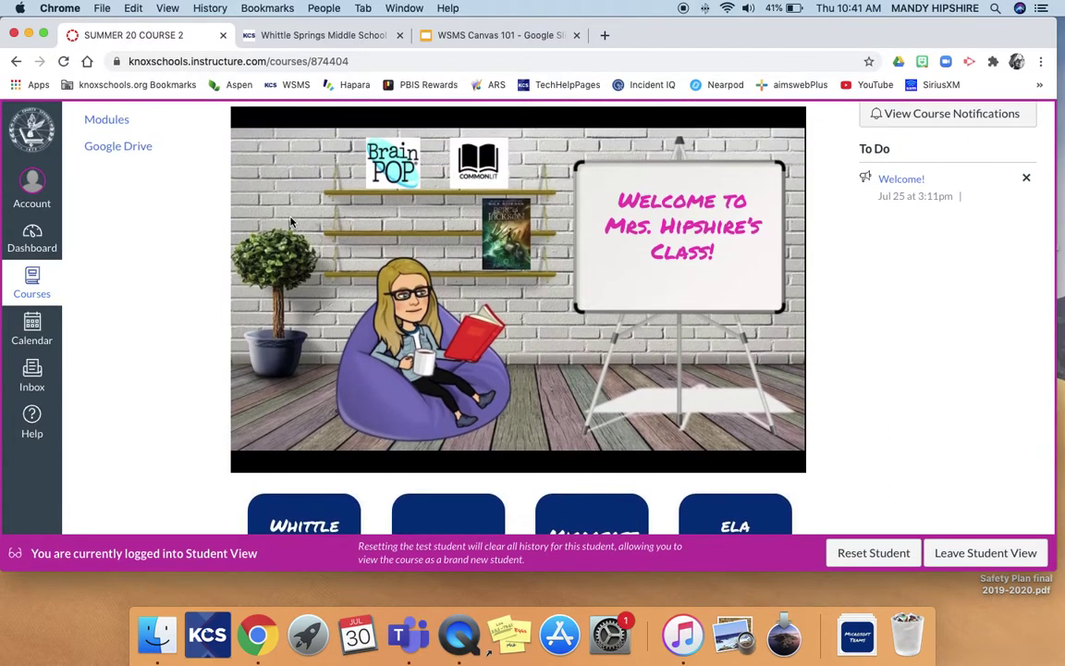
pyautogui.scroll(2, 289, 222)
pyautogui.scroll(-3, 289, 222)
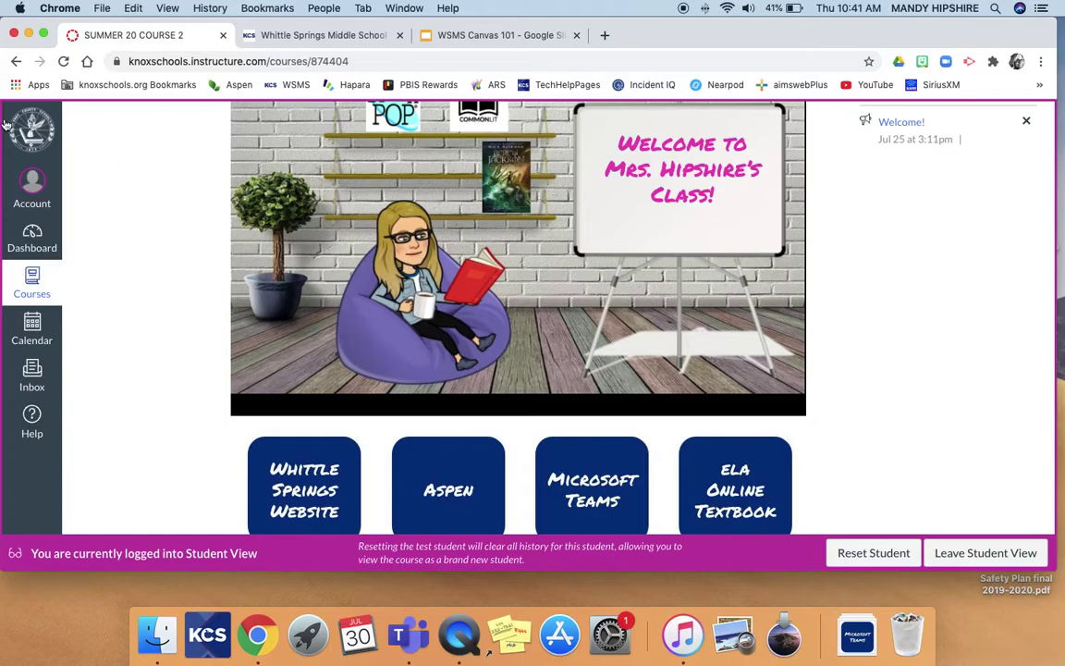
# Step: Leave Student View and open the unpublished Canvas Practice Course from the Dashboard
pyautogui.click(971, 552)
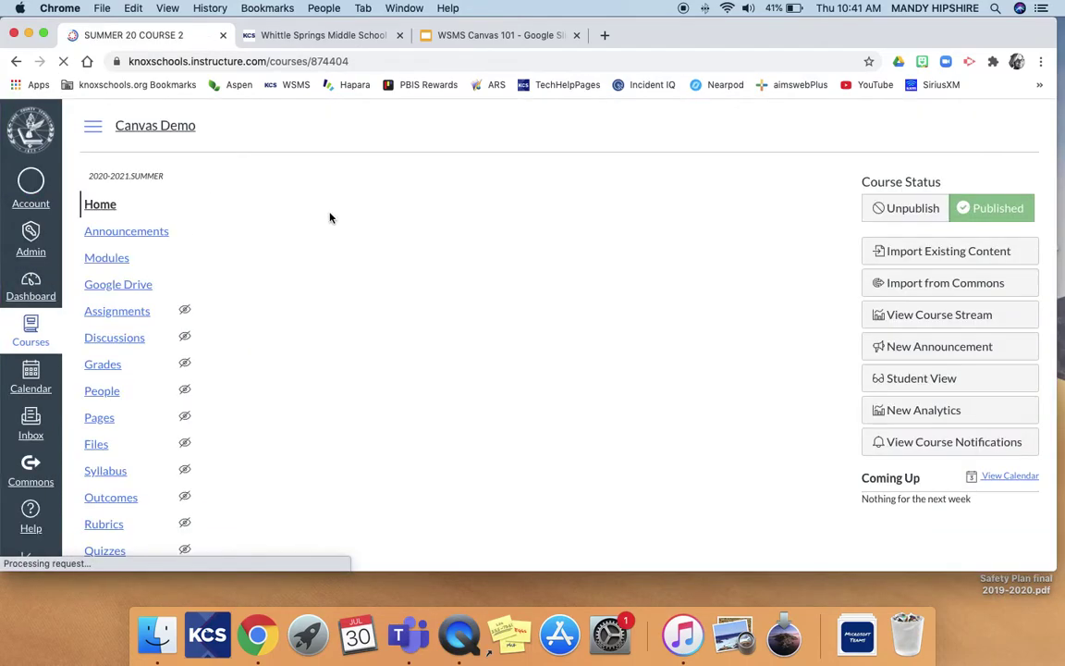
pyautogui.click(30, 289)
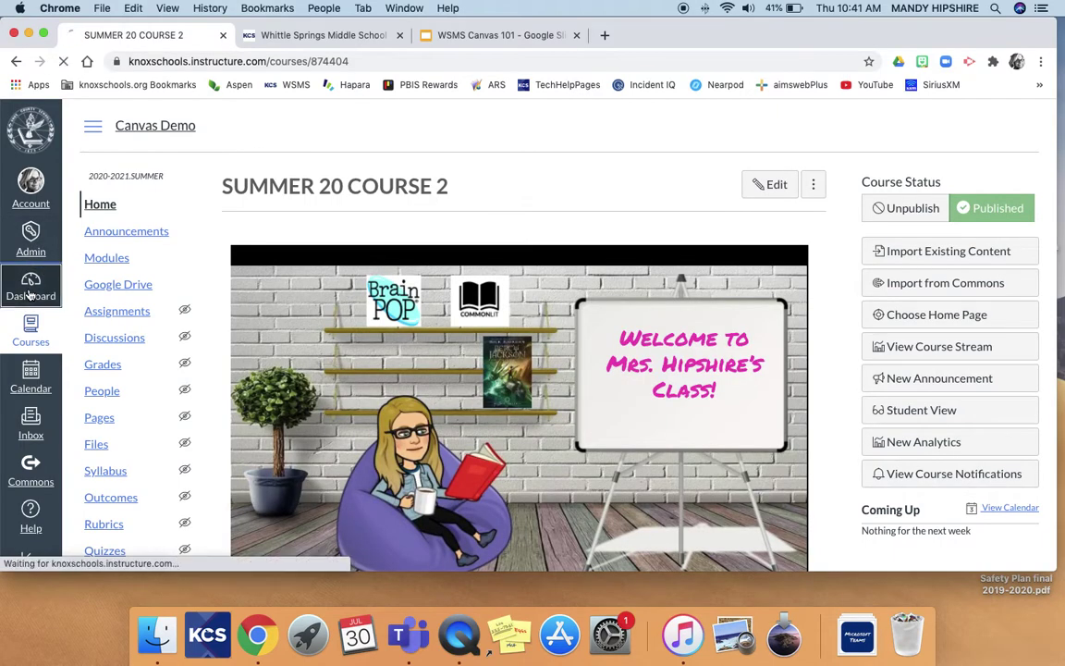
pyautogui.scroll(-15, 330, 316)
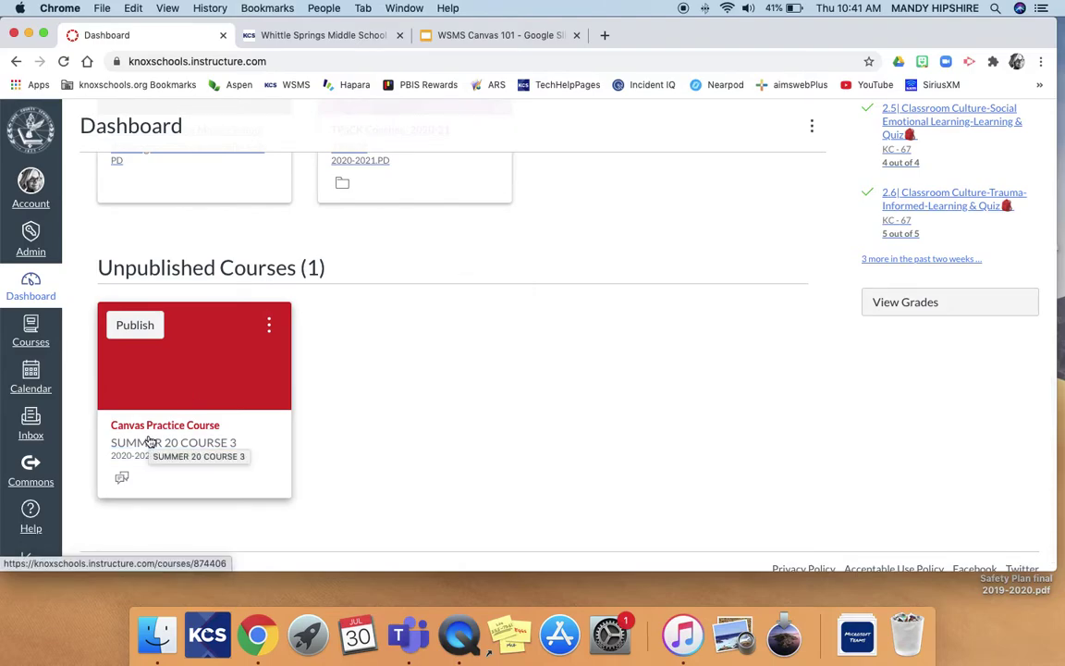
pyautogui.click(150, 443)
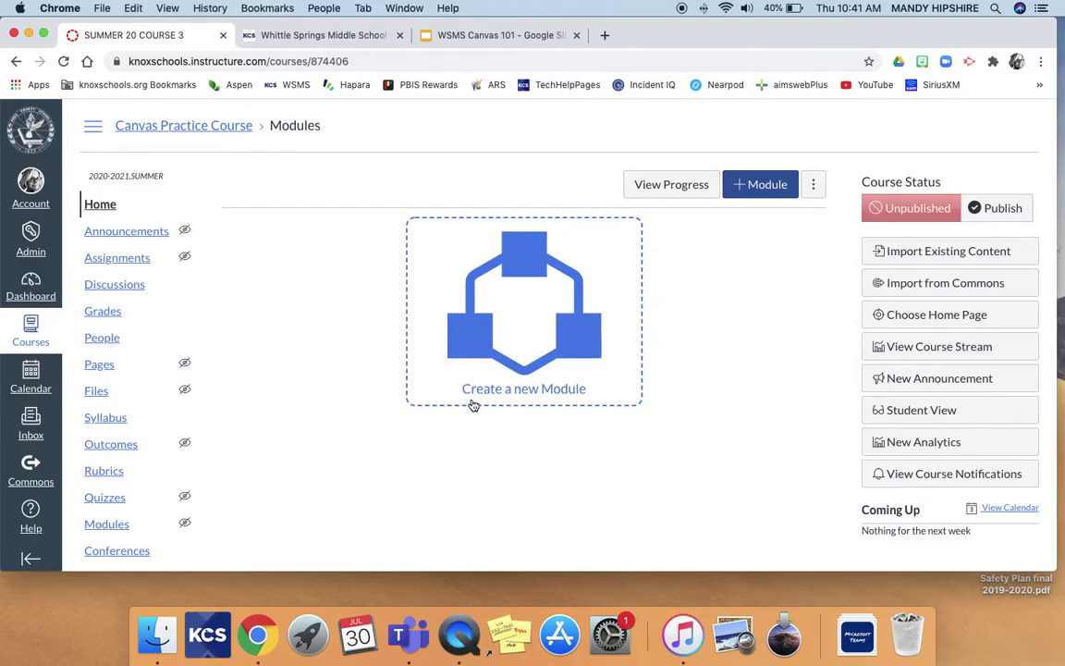
# Step: Check which content types can be displayed as the practice course's home page, and close the choices without saving
pyautogui.scroll(-2, 373, 375)
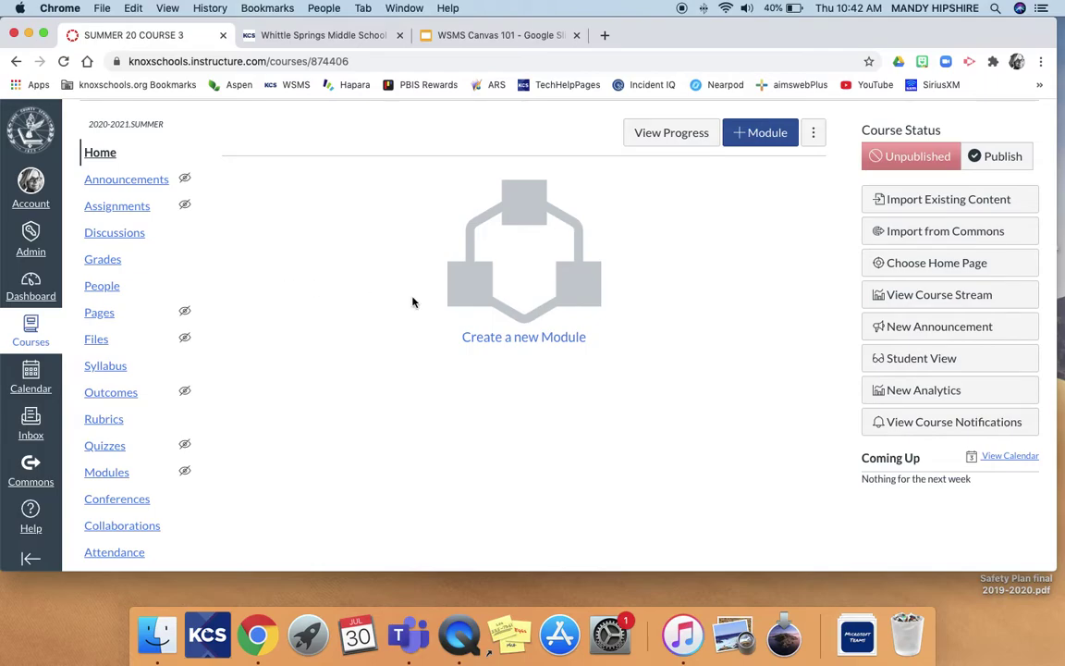
pyautogui.click(875, 263)
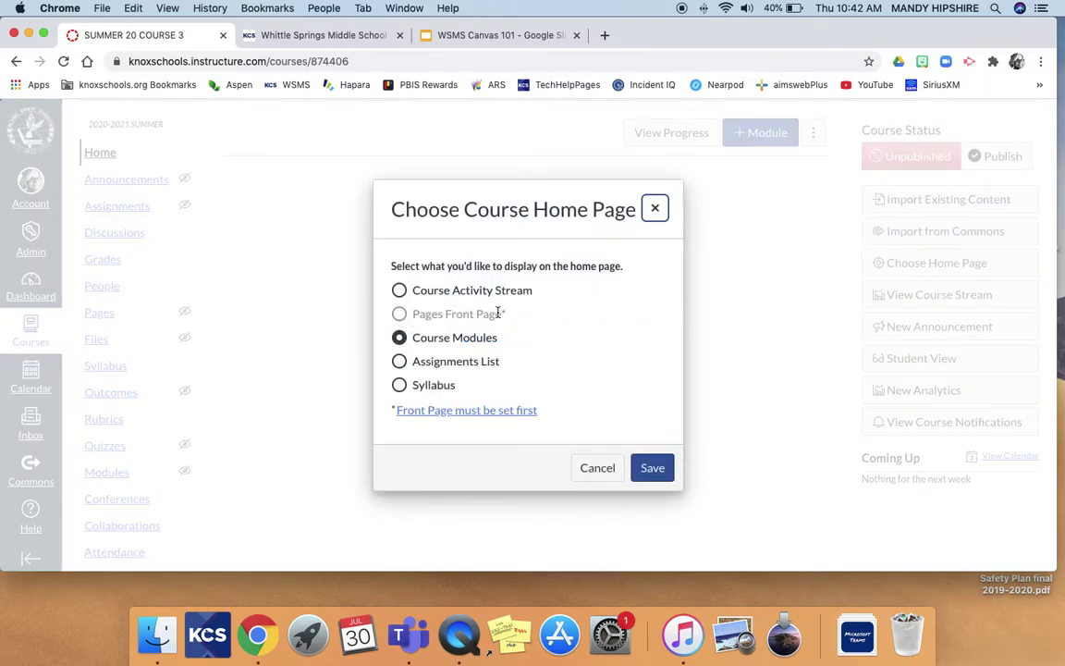
pyautogui.click(597, 468)
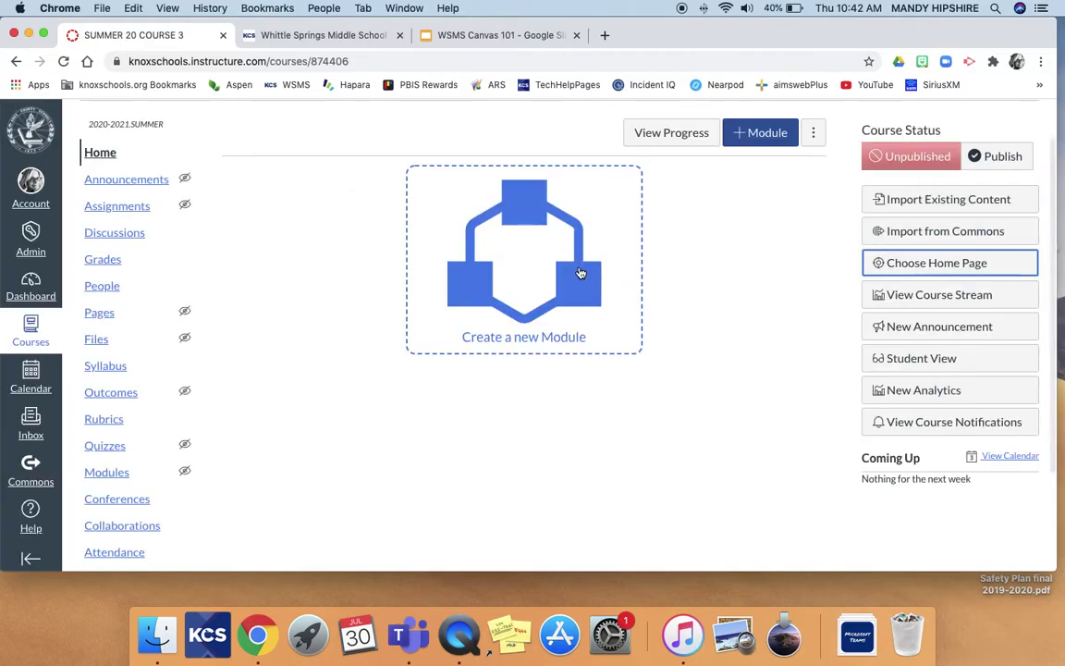
# Step: Create a new page in the practice course and title it "Home Page 1"
pyautogui.click(101, 317)
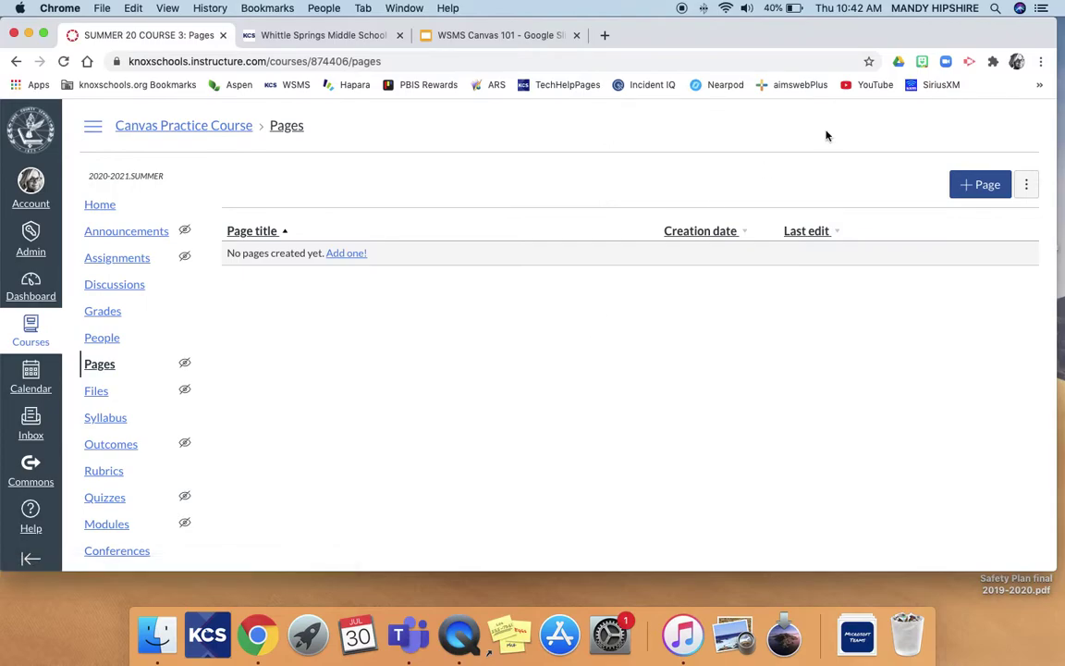
pyautogui.click(970, 188)
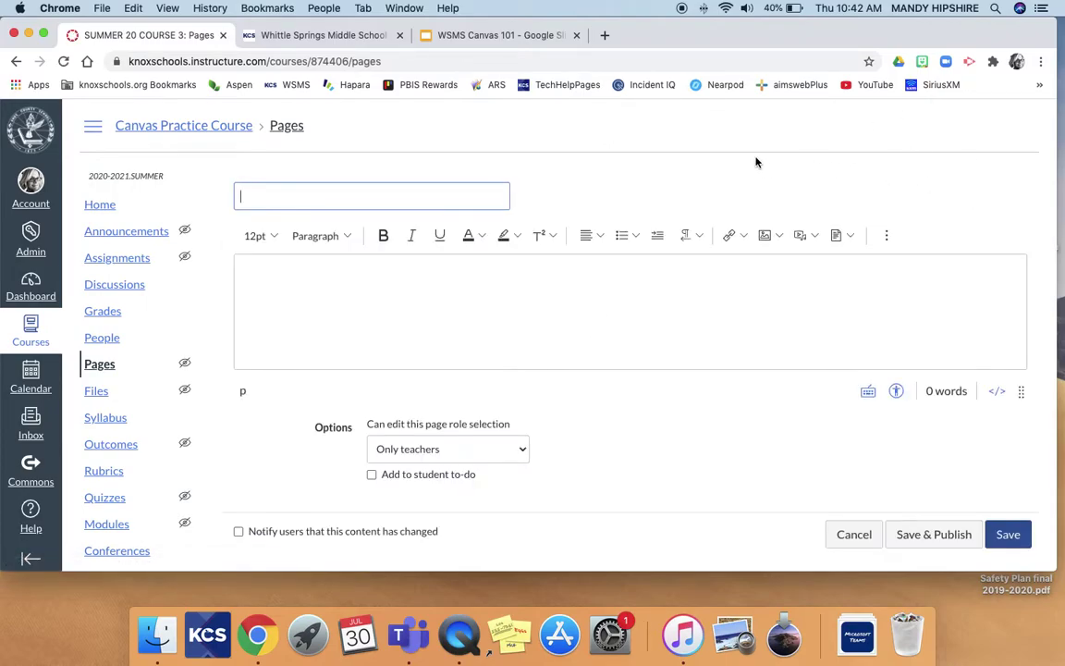
pyautogui.write('Hom')
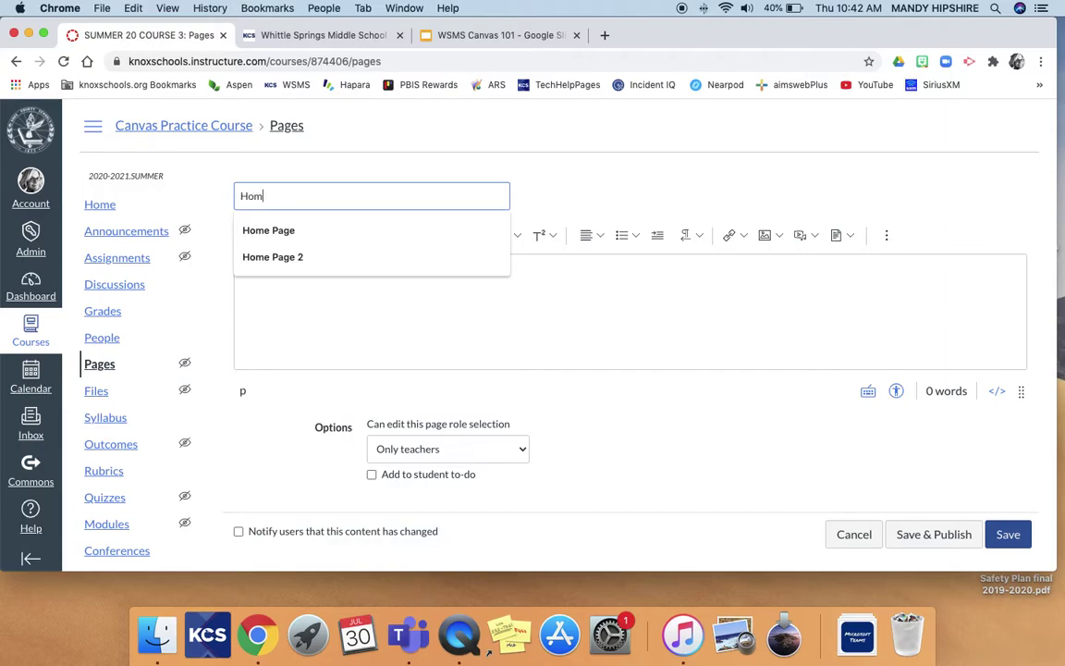
pyautogui.write('e Page 1')
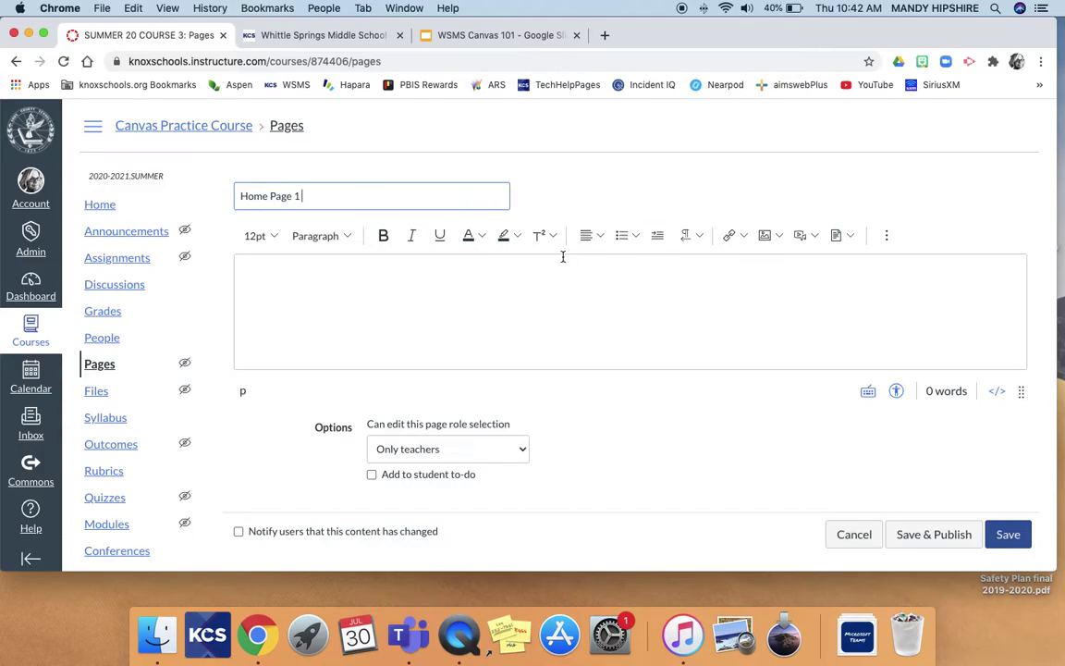
# Step: Try out a bold blue line naming the teacher's ELA class in the page body, and delete it
pyautogui.click(591, 284)
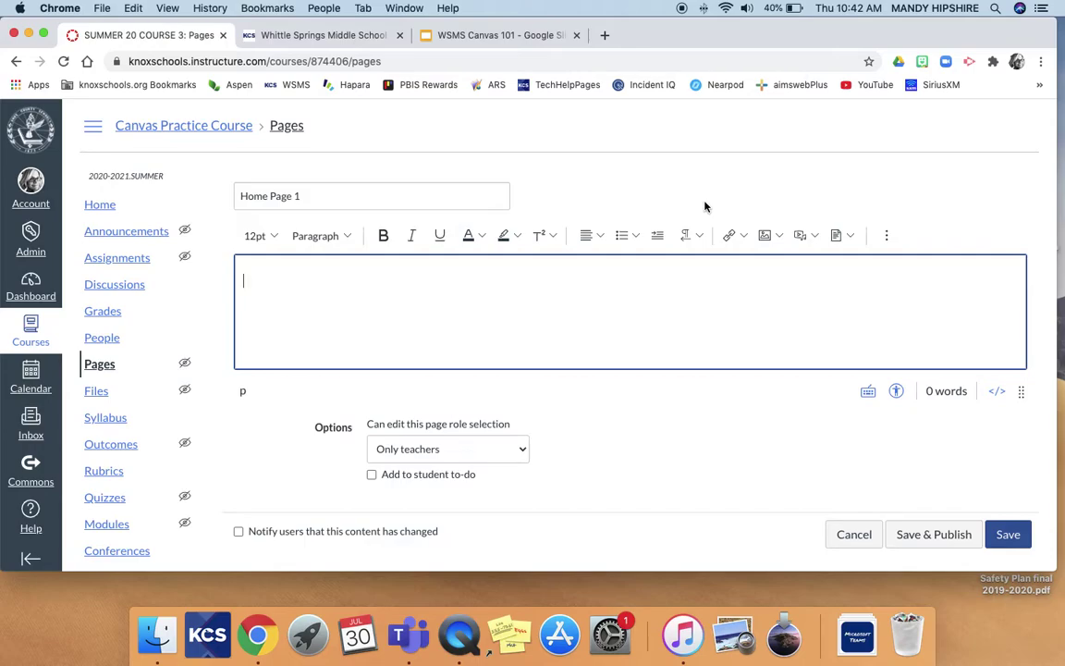
pyautogui.click(383, 235)
pyautogui.click(478, 236)
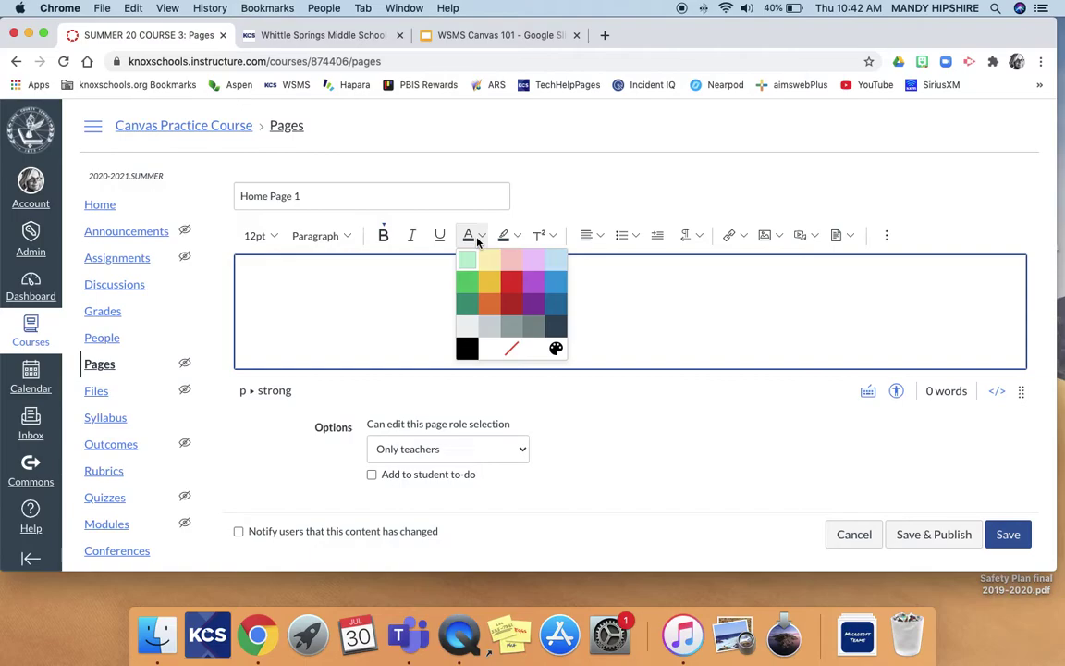
pyautogui.click(556, 324)
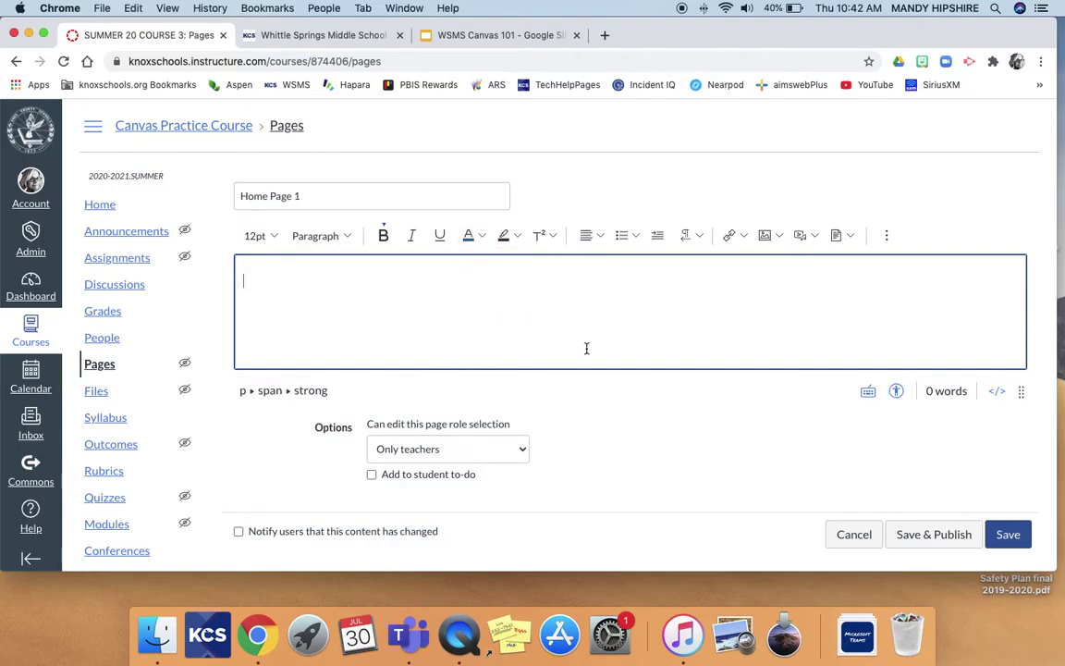
pyautogui.write("Mrs. Hipshire's ELA Class!")
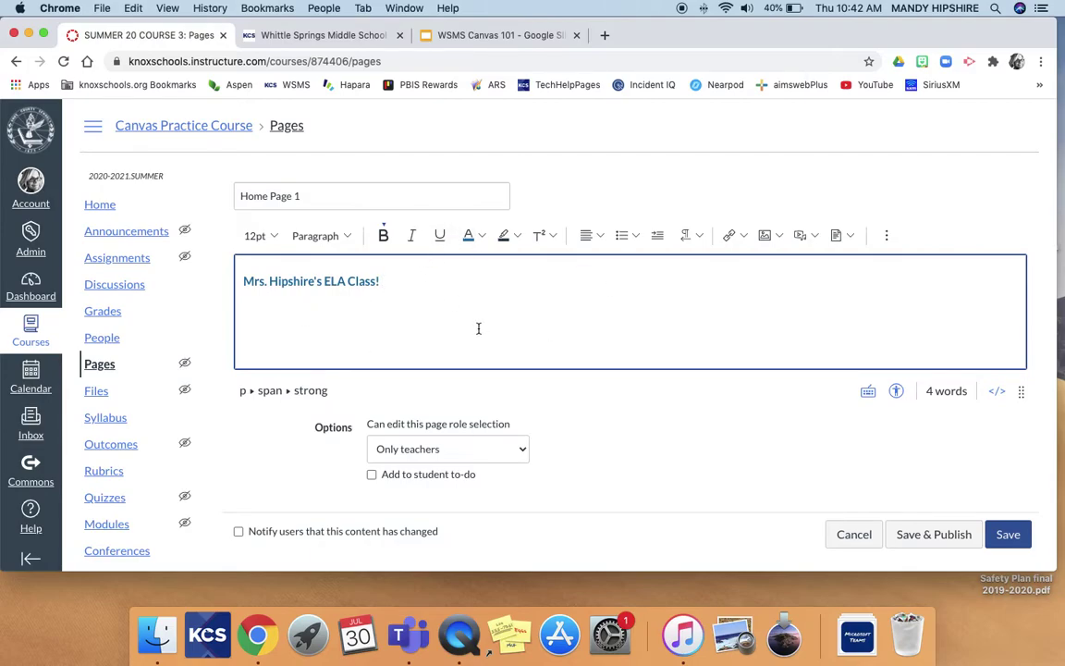
pyautogui.moveTo(394, 278); pyautogui.dragTo(185, 259)
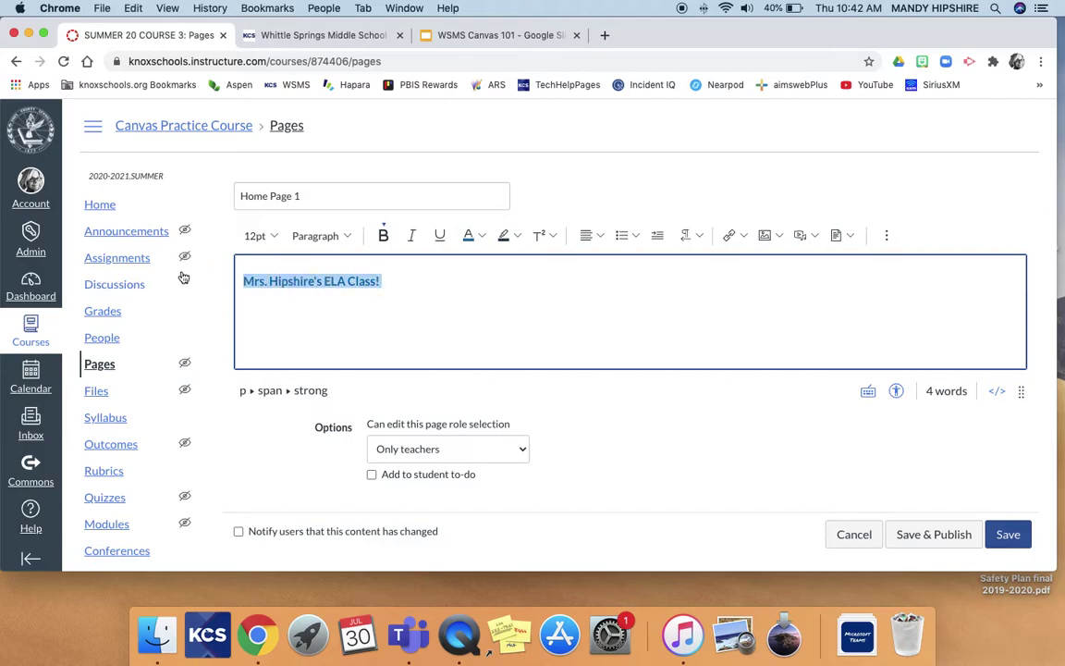
pyautogui.press('BackSpace')
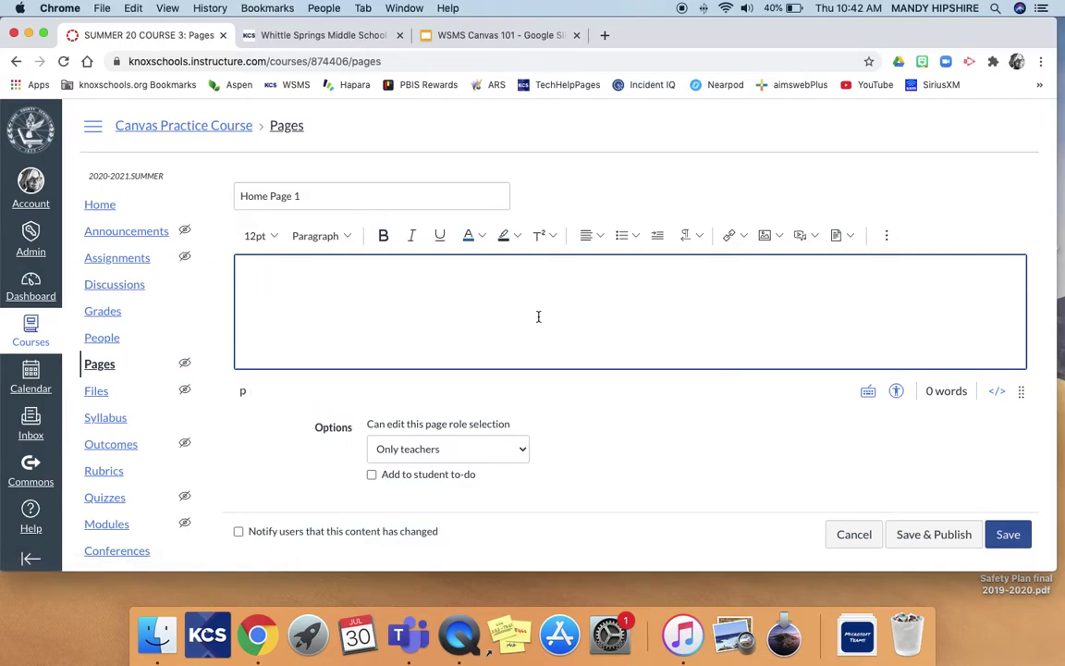
# Step: Upload the teacher's ELA Class JPG image from the Desktop and insert it into the page body
pyautogui.click(779, 236)
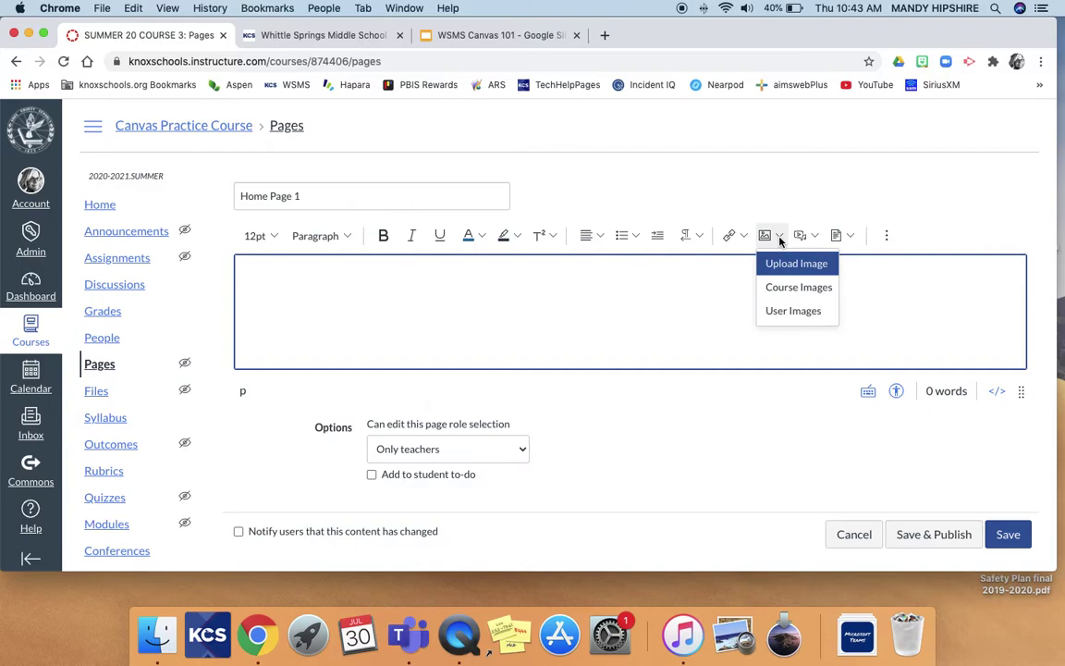
pyautogui.click(792, 265)
pyautogui.click(497, 369)
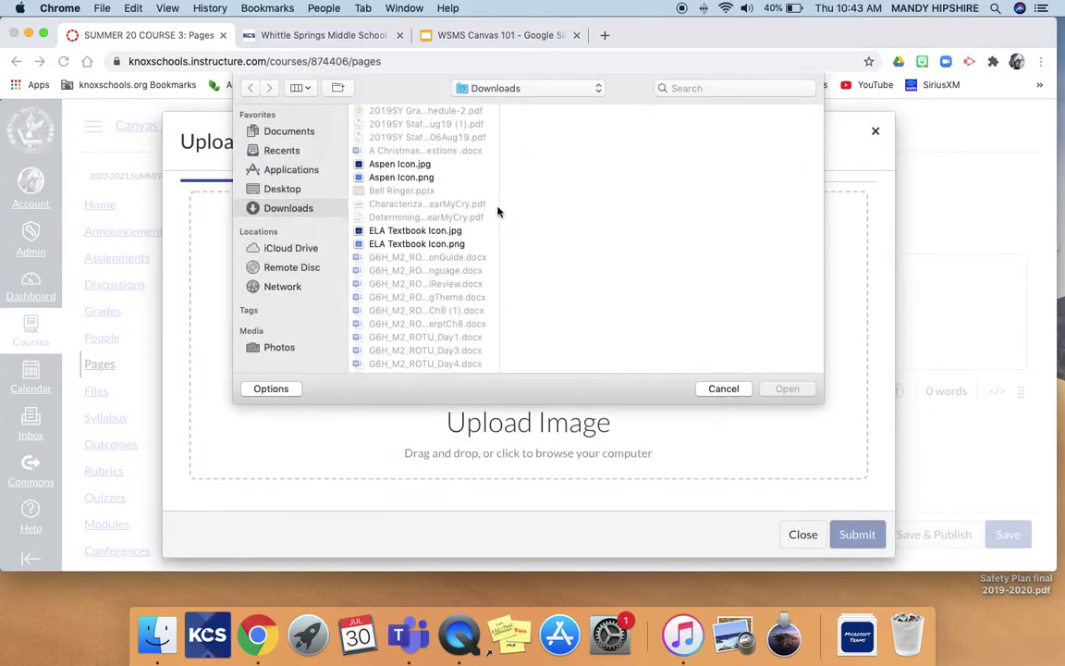
pyautogui.click(269, 189)
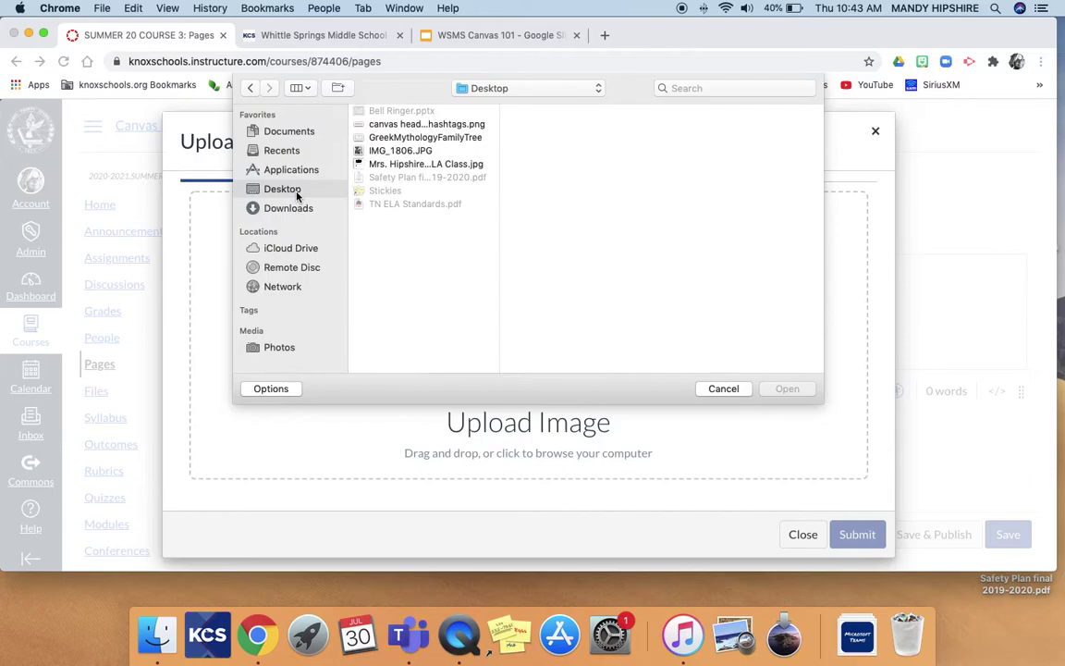
pyautogui.click(407, 164)
pyautogui.click(787, 388)
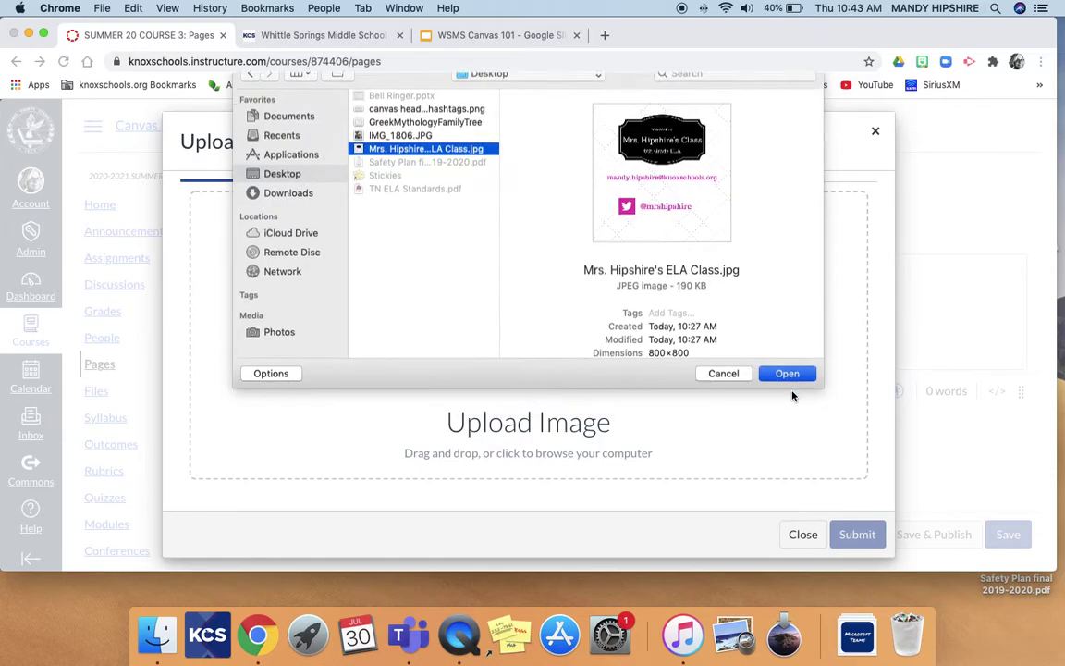
pyautogui.click(849, 534)
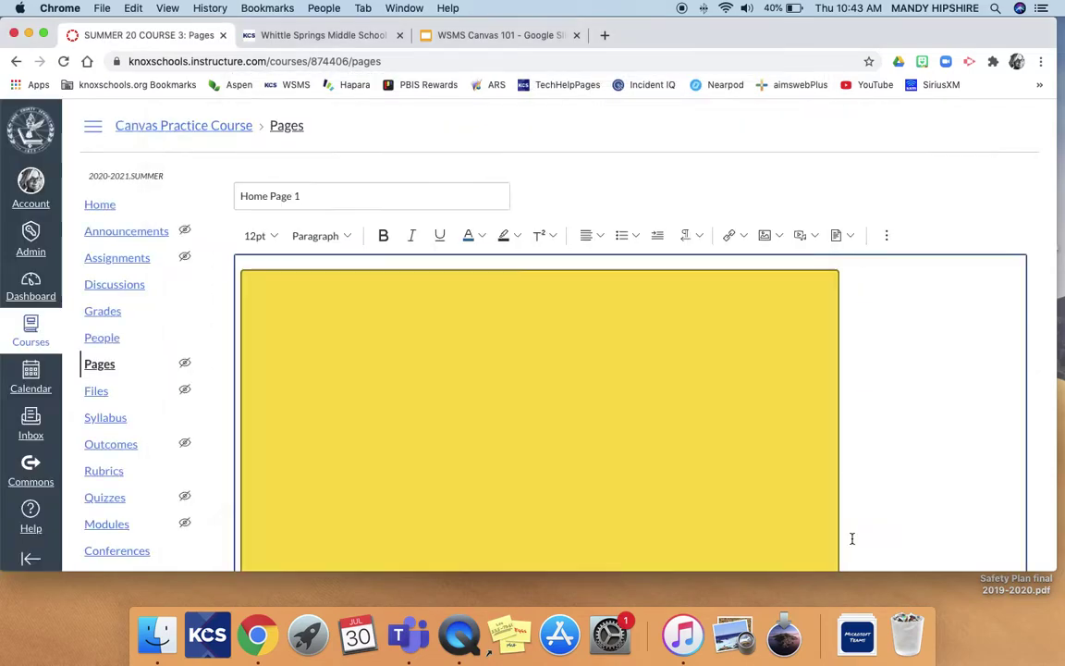
pyautogui.scroll(-4, 851, 538)
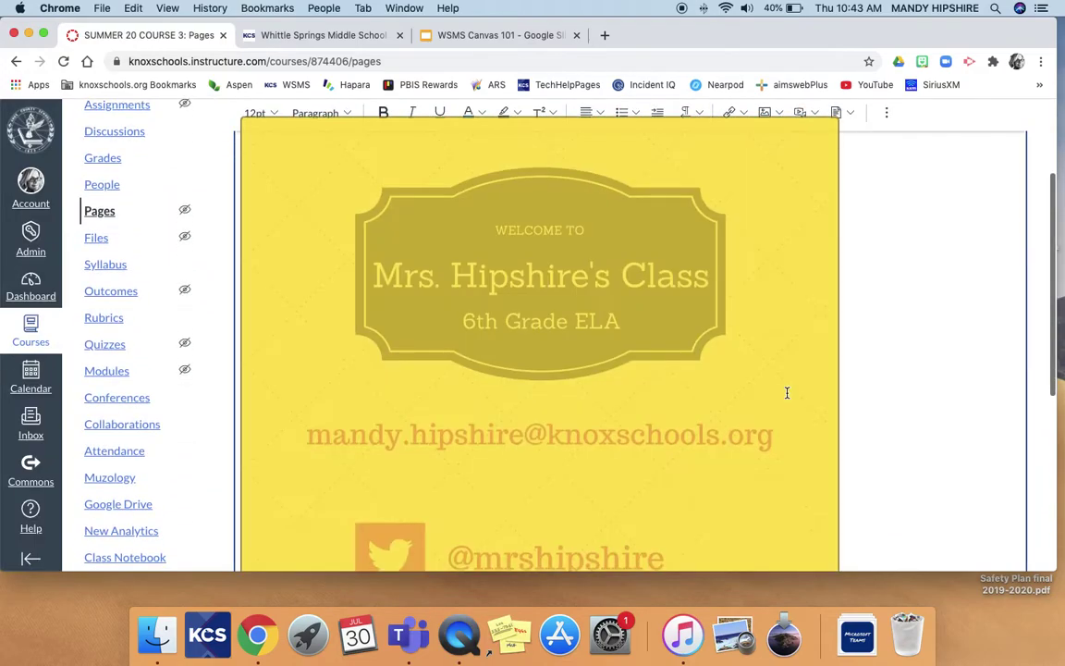
# Step: Insert a table with one row and four columns below the welcome image
pyautogui.scroll(2, 775, 359)
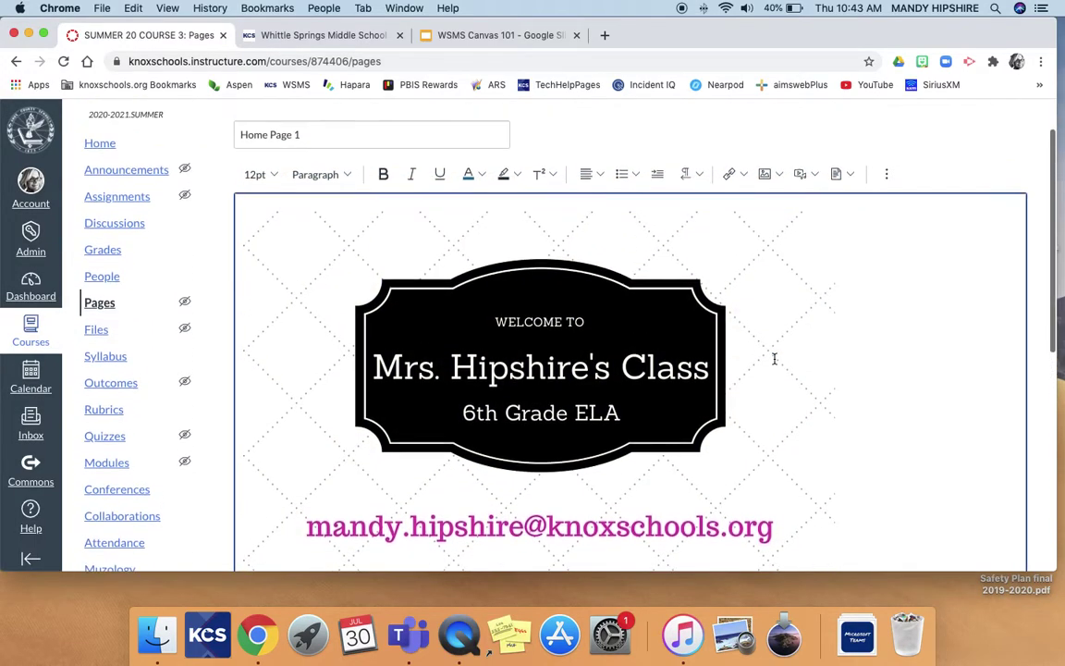
pyautogui.scroll(-10, 775, 358)
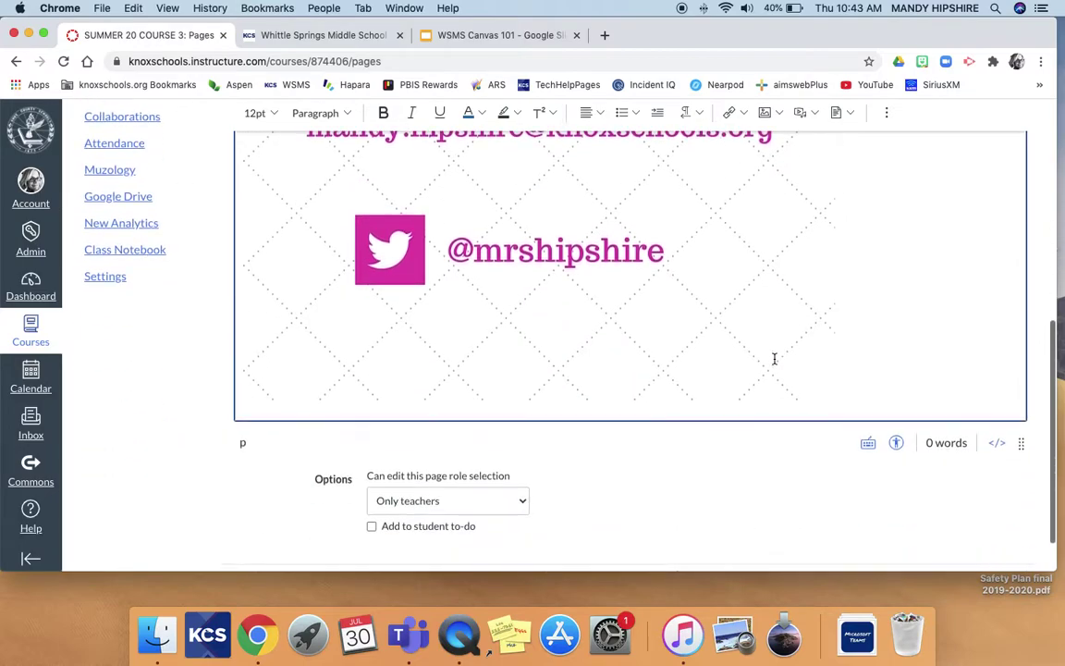
pyautogui.scroll(8, 775, 359)
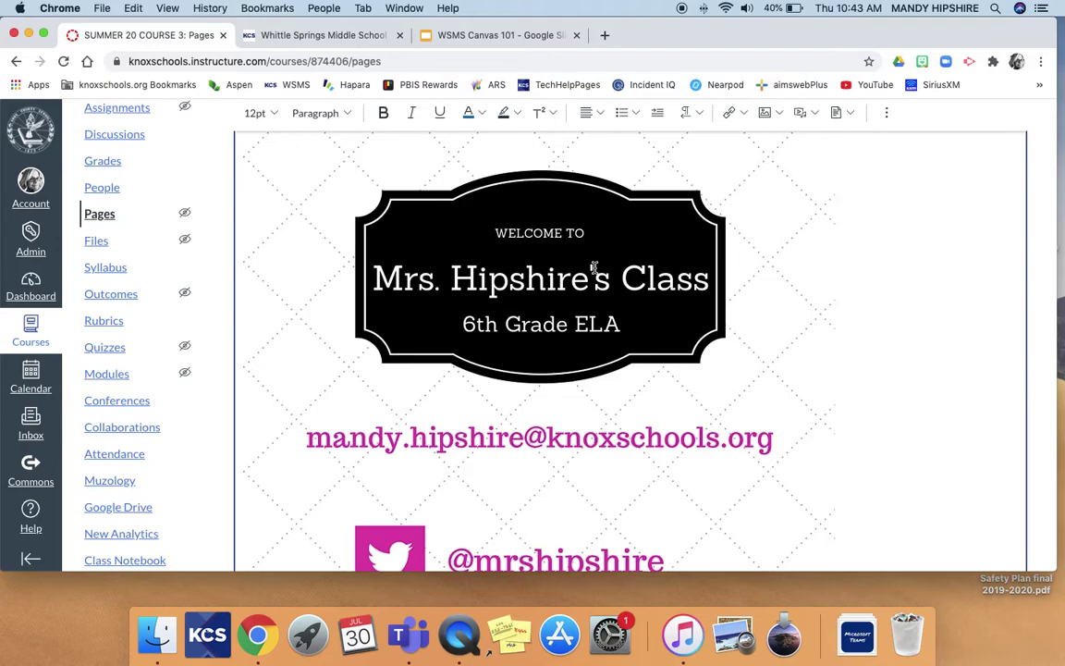
pyautogui.scroll(-3, 594, 267)
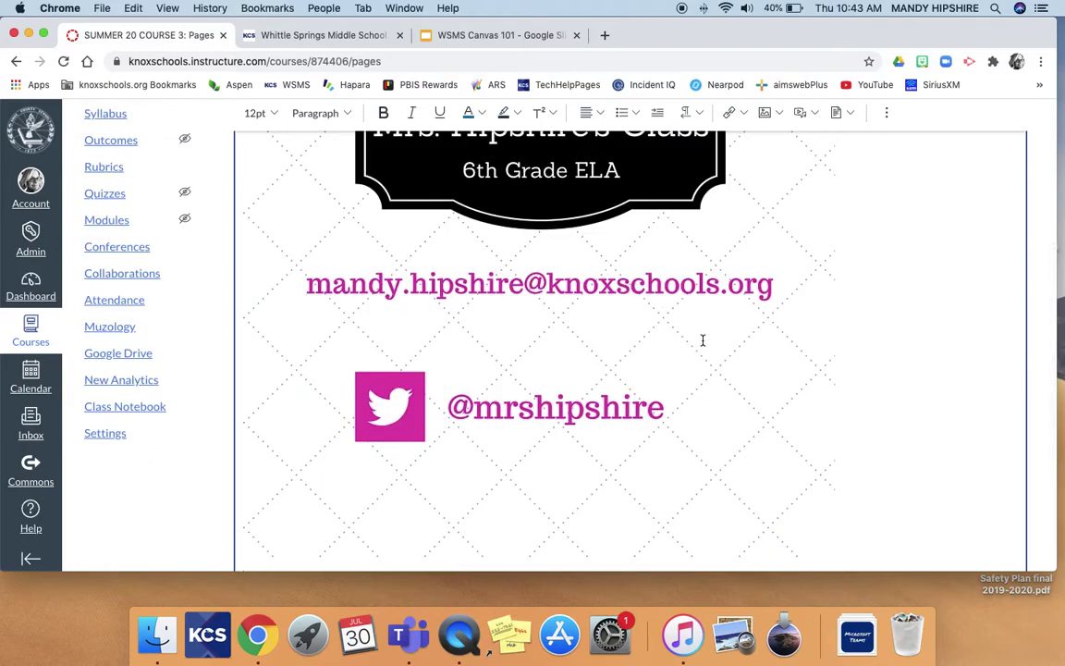
pyautogui.scroll(-3, 705, 336)
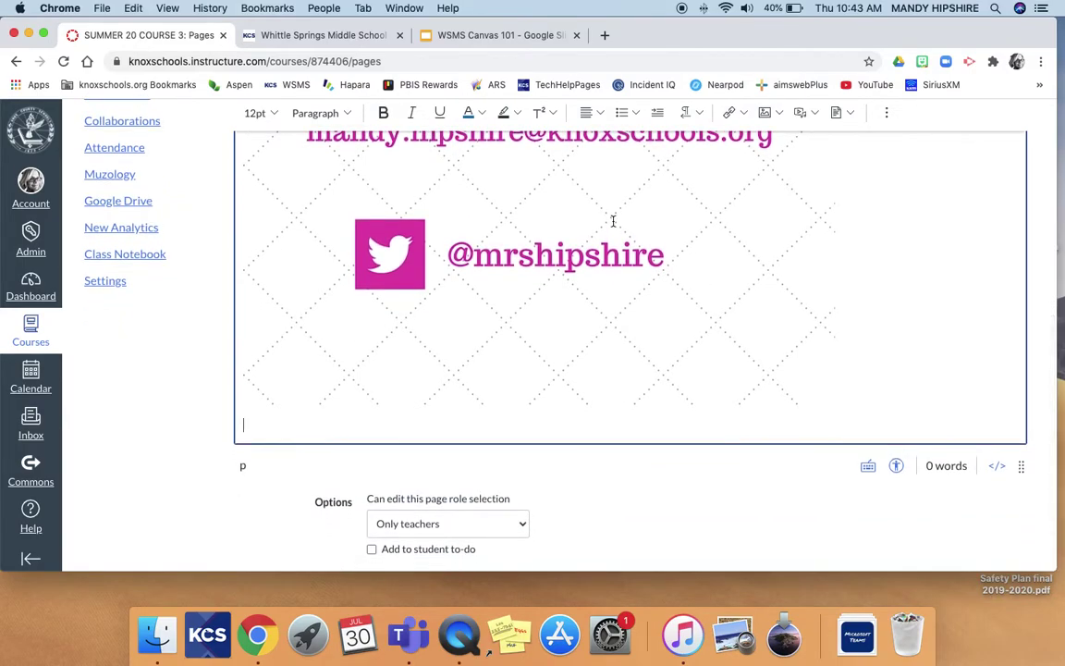
pyautogui.scroll(1, 804, 207)
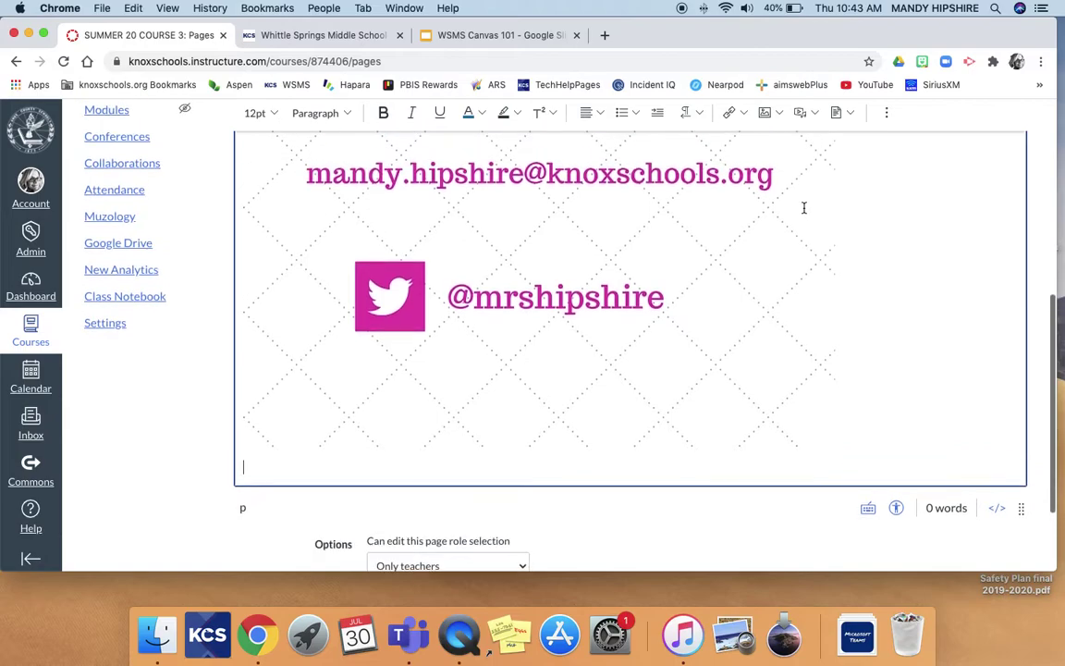
pyautogui.click(887, 115)
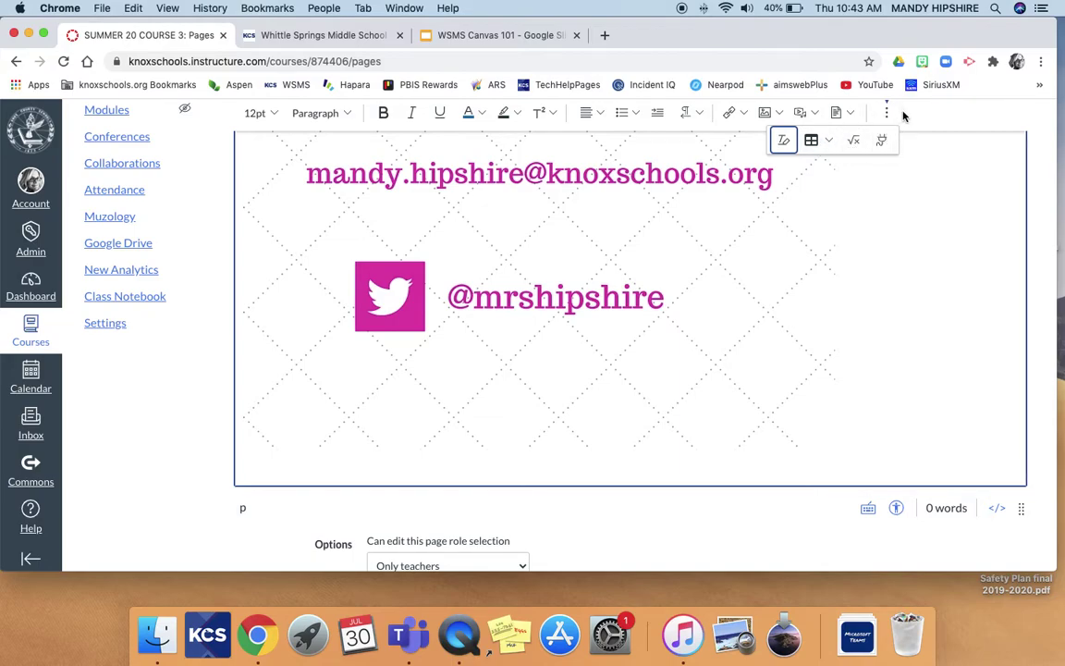
pyautogui.click(813, 140)
pyautogui.moveTo(833, 167)
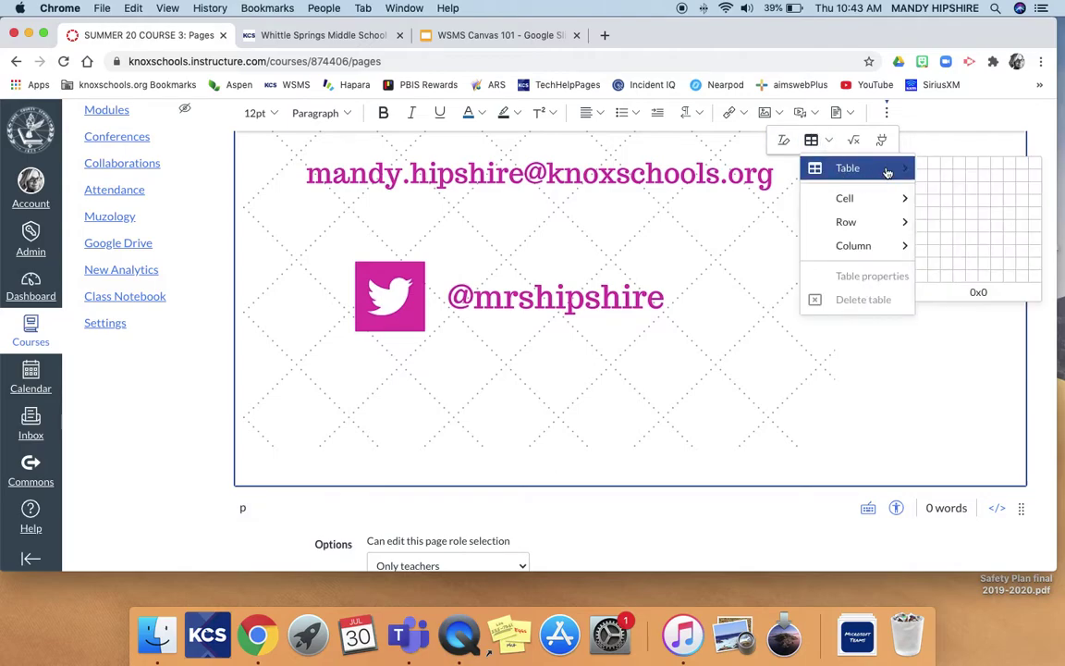
pyautogui.click(956, 166)
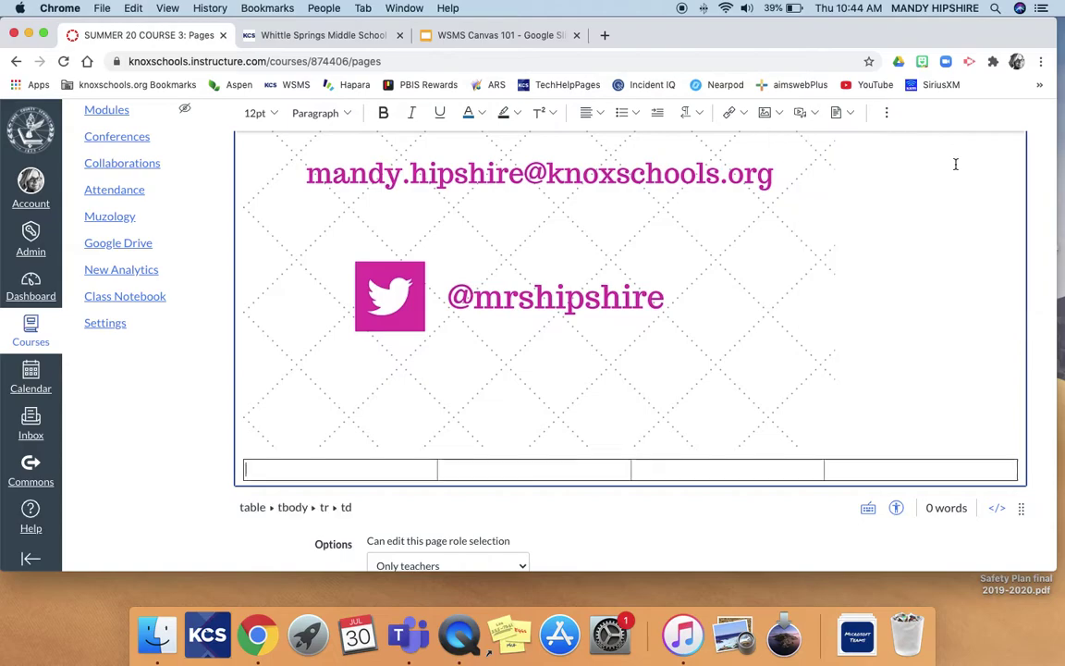
# Step: In the new table's properties, set the border width to 0 and the alignment to Center
pyautogui.scroll(-2, 692, 389)
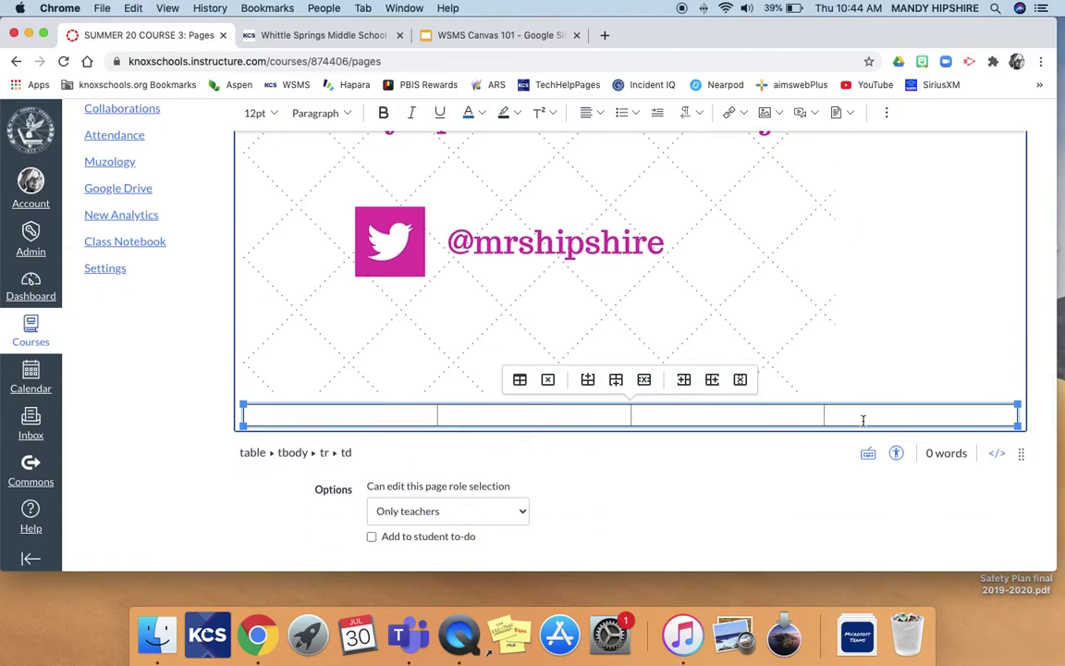
pyautogui.click(887, 114)
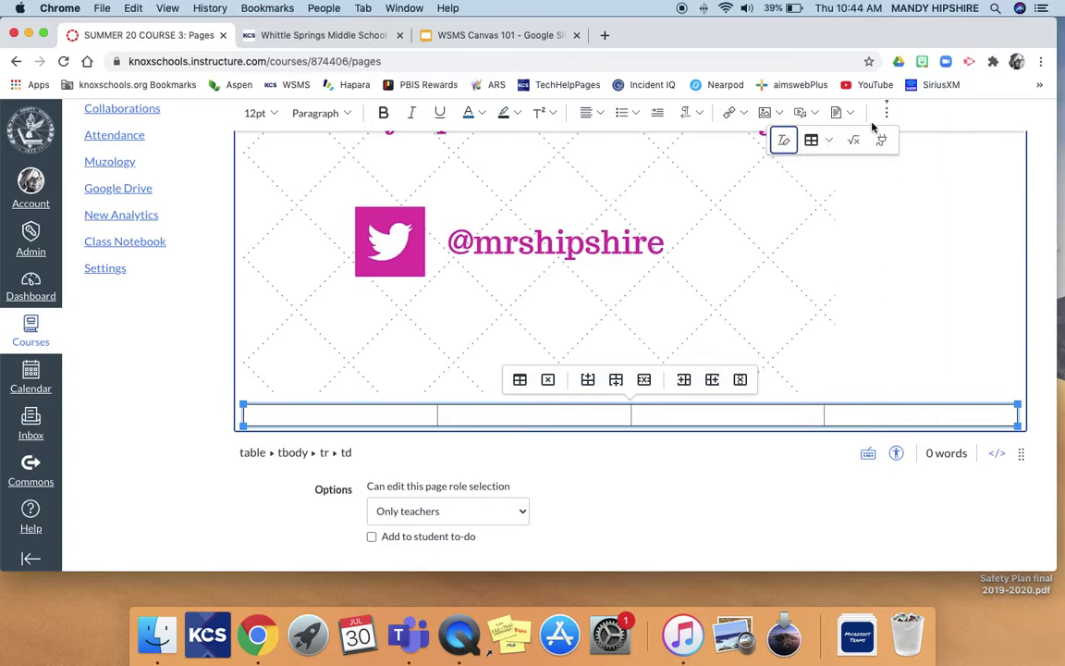
pyautogui.click(823, 141)
pyautogui.click(809, 276)
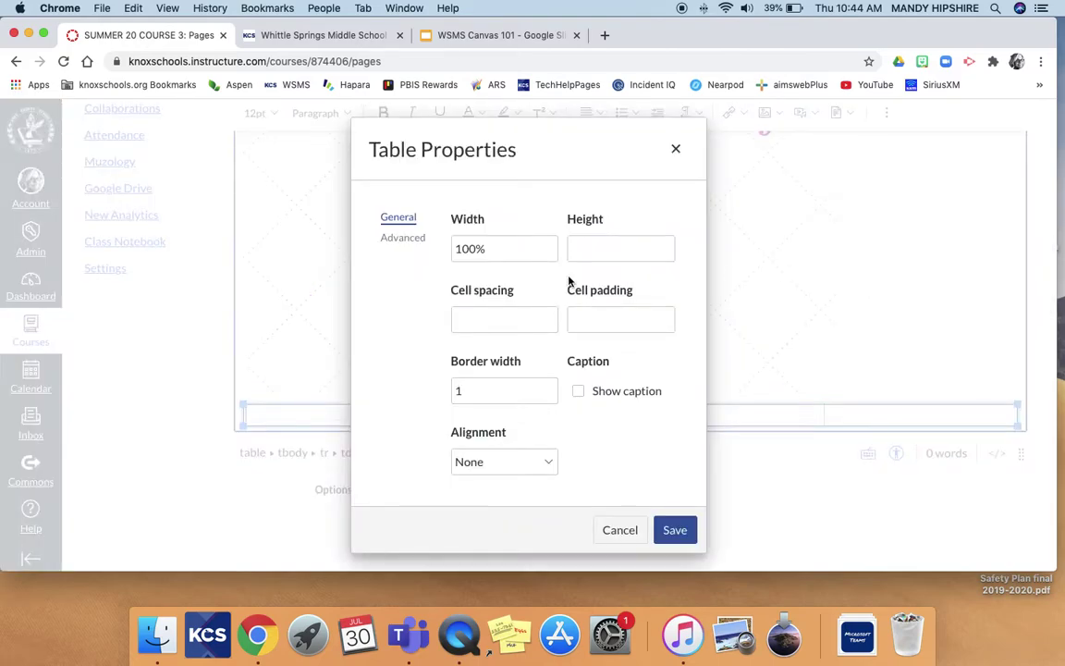
pyautogui.click(498, 399)
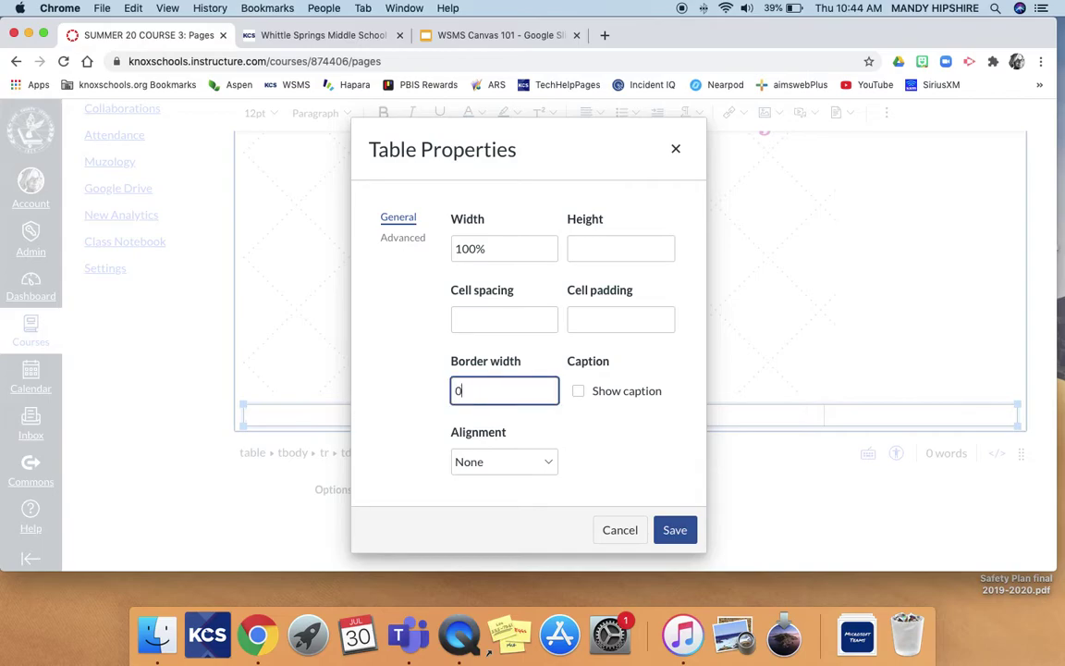
pyautogui.click(528, 463)
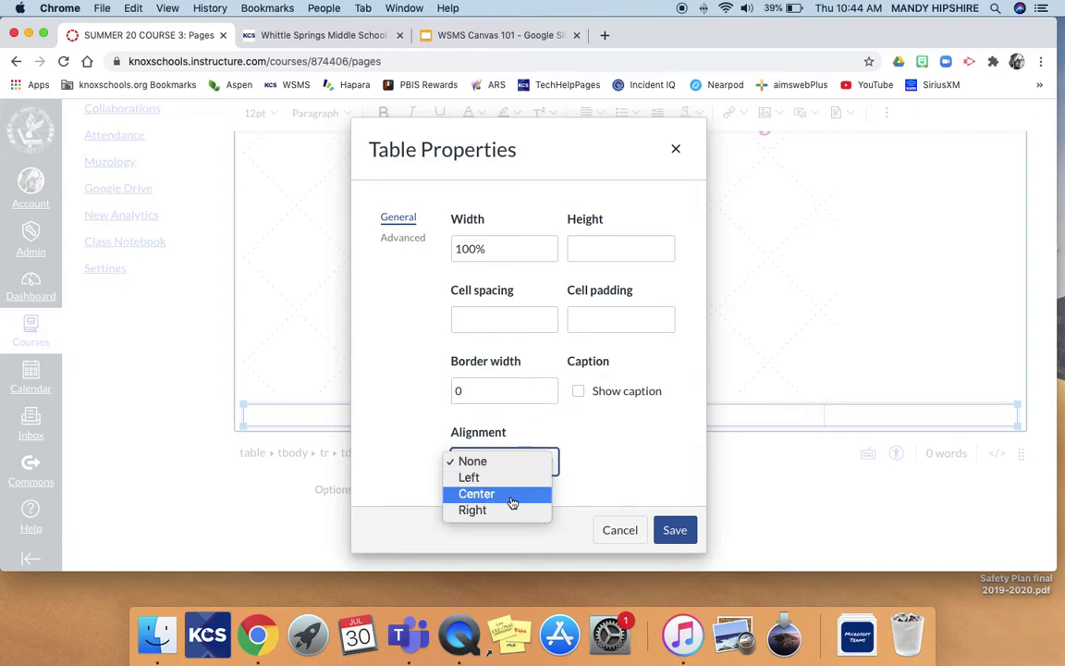
pyautogui.click(513, 499)
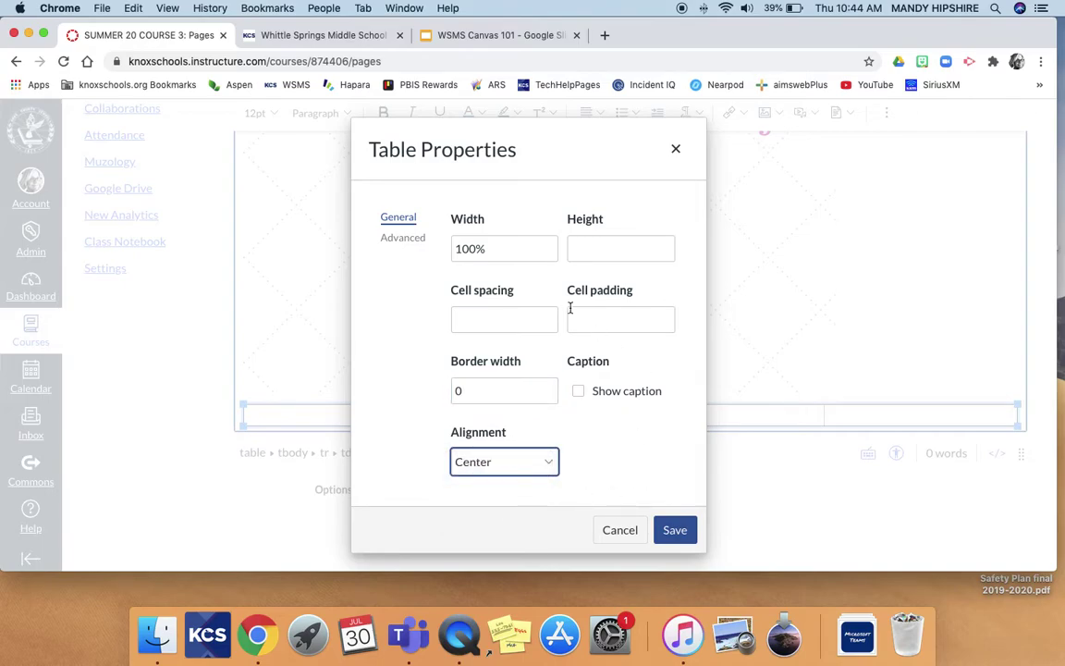
# Step: Set the table's border style to None and save the table properties
pyautogui.click(413, 241)
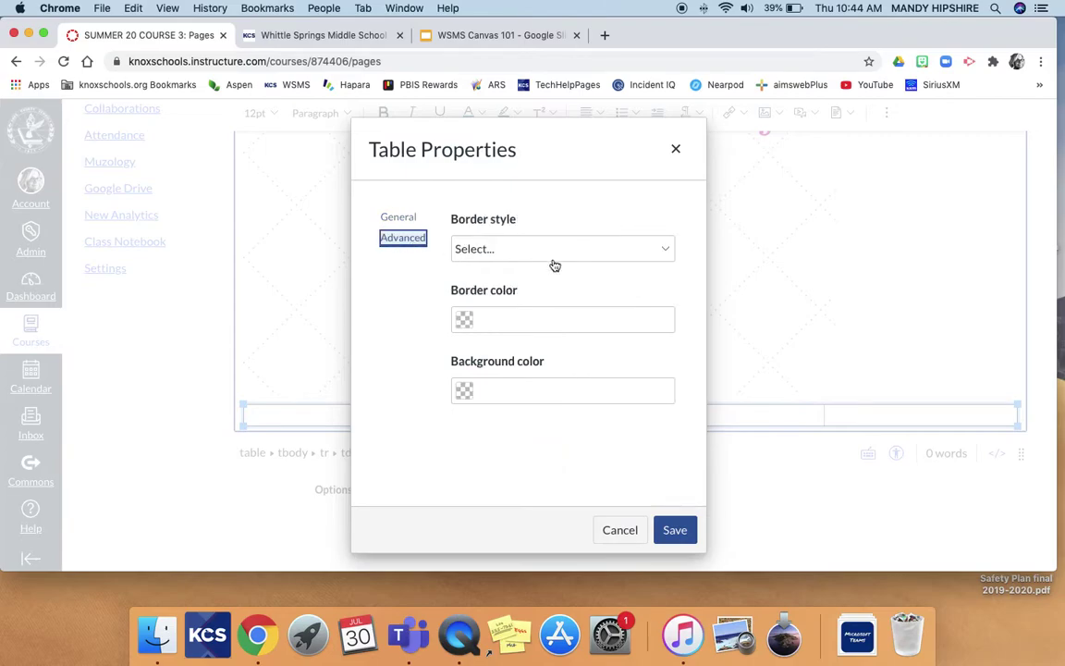
pyautogui.click(490, 249)
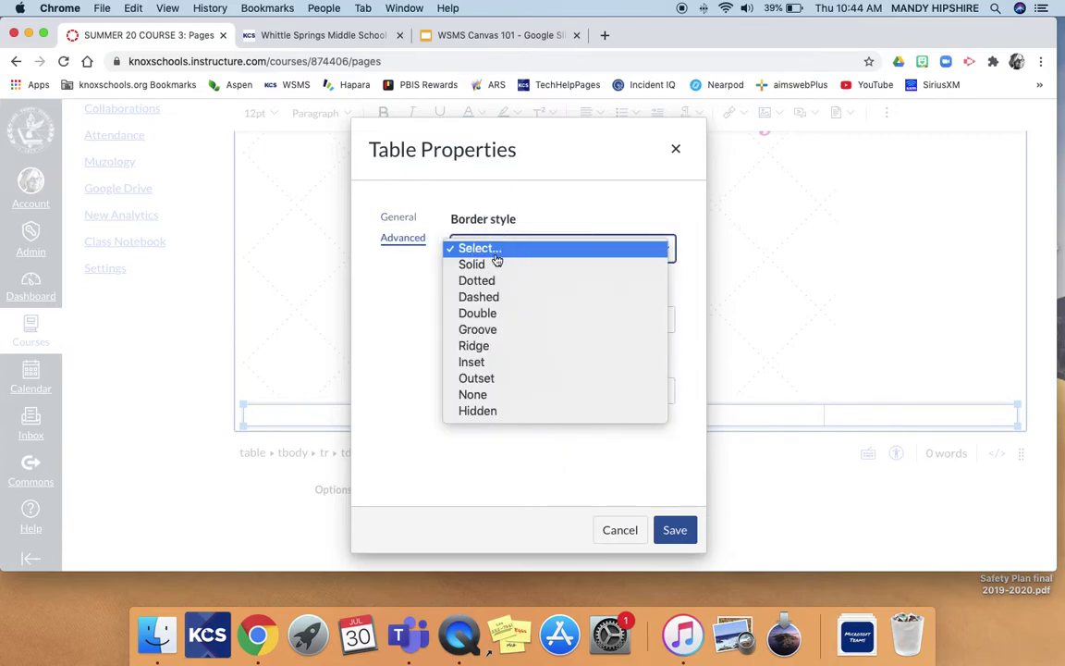
pyautogui.click(491, 395)
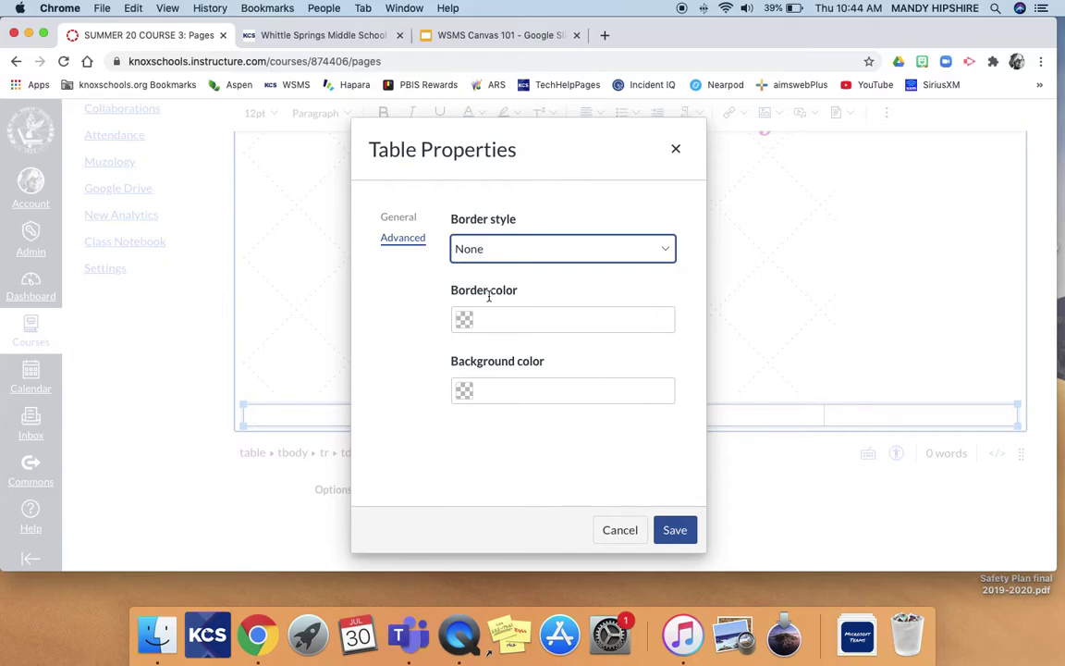
pyautogui.click(397, 222)
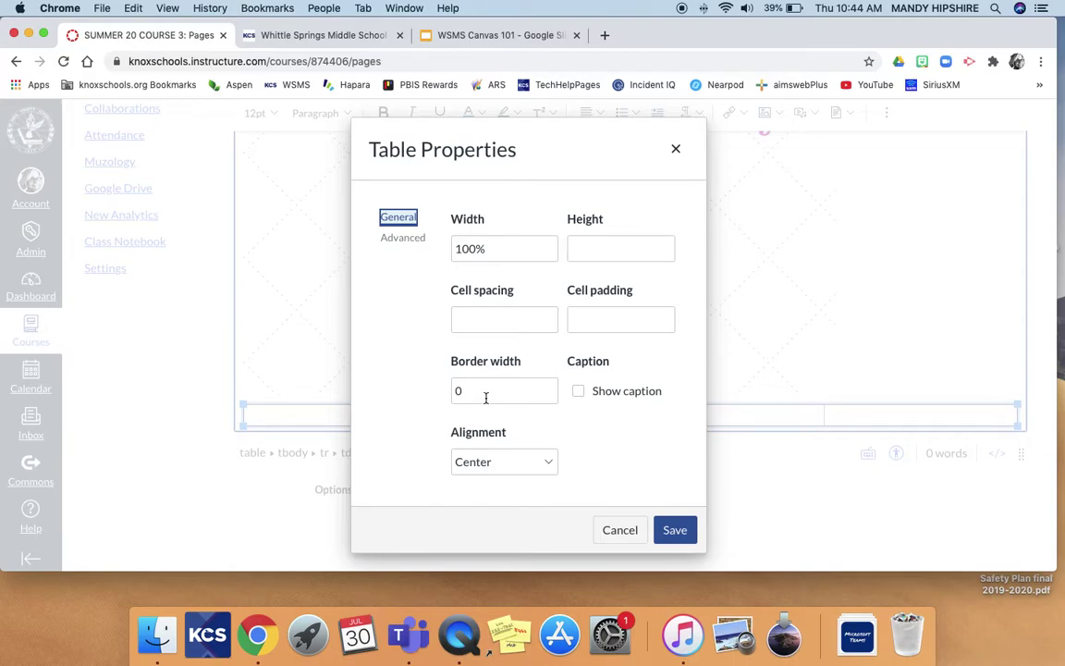
pyautogui.click(679, 531)
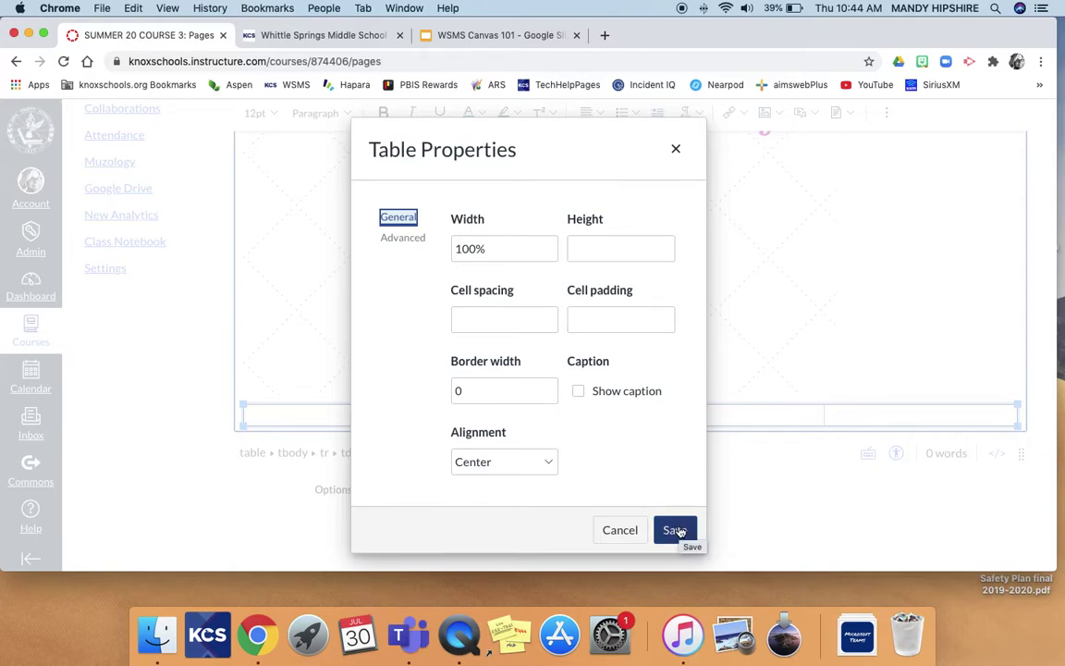
pyautogui.click(679, 532)
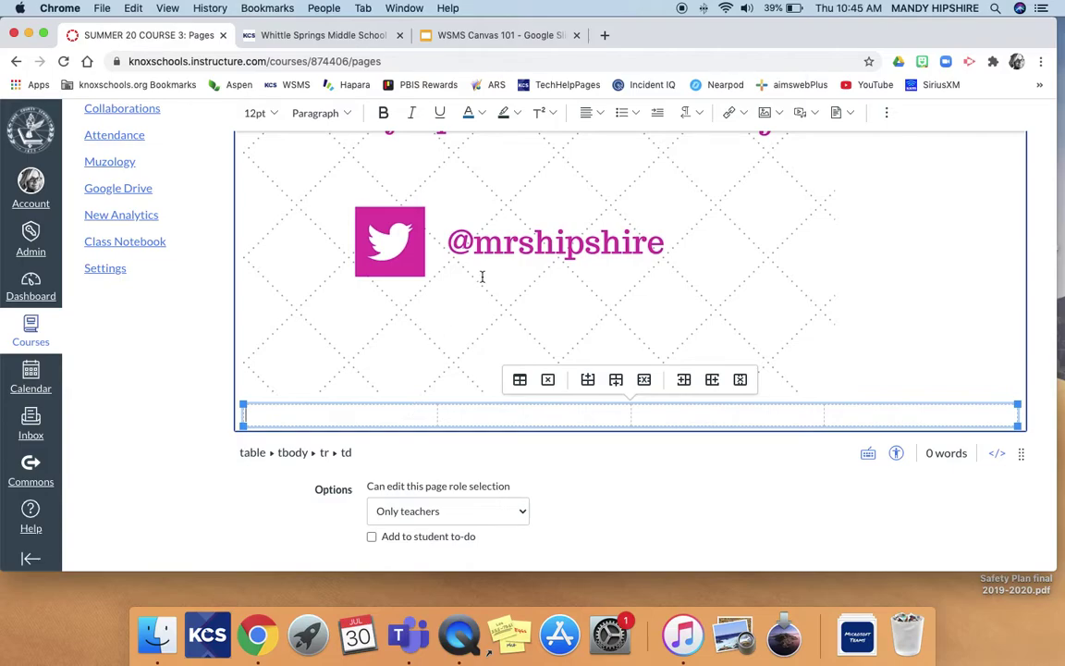
# Step: Upload WSMS Website Icon.jpg from the Downloads folder and insert it into the table's first cell
pyautogui.click(771, 114)
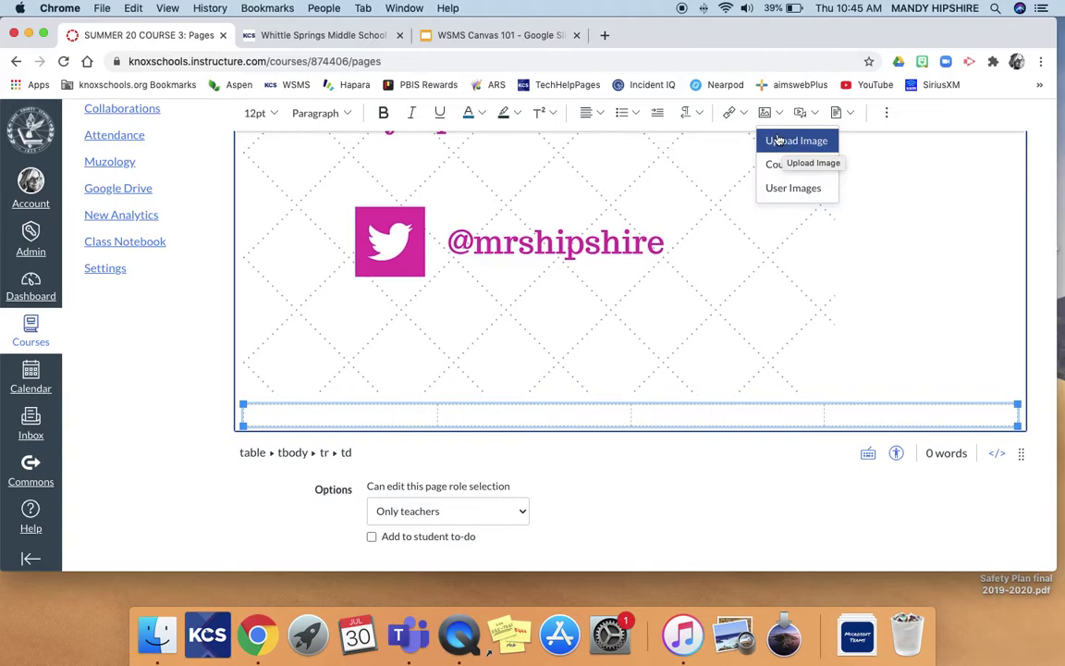
pyautogui.click(777, 146)
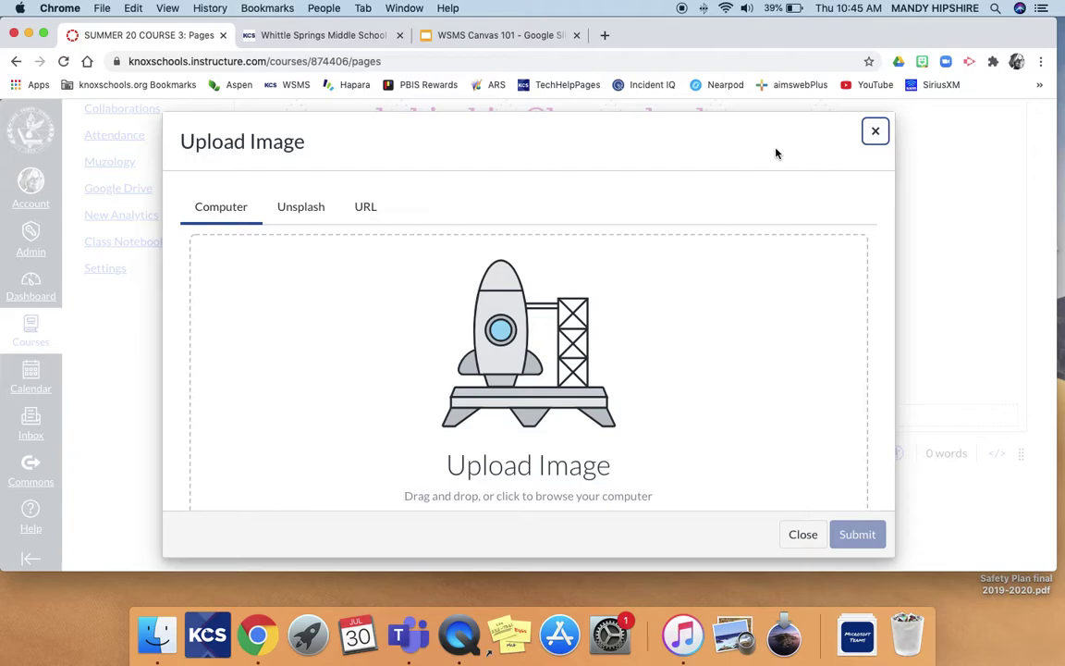
pyautogui.click(512, 383)
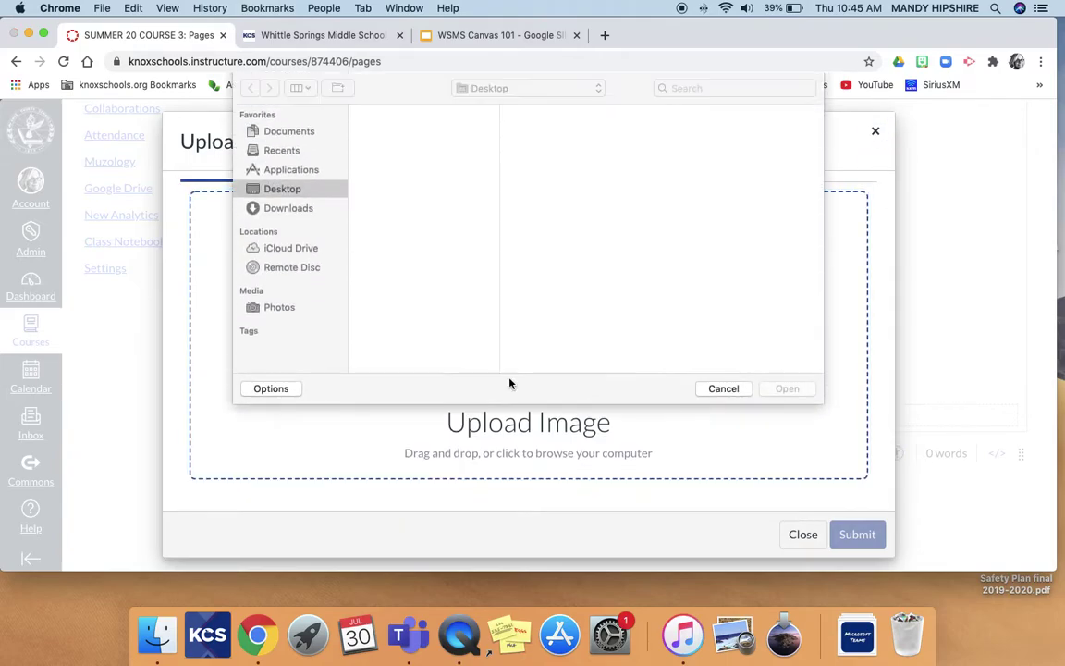
pyautogui.click(289, 209)
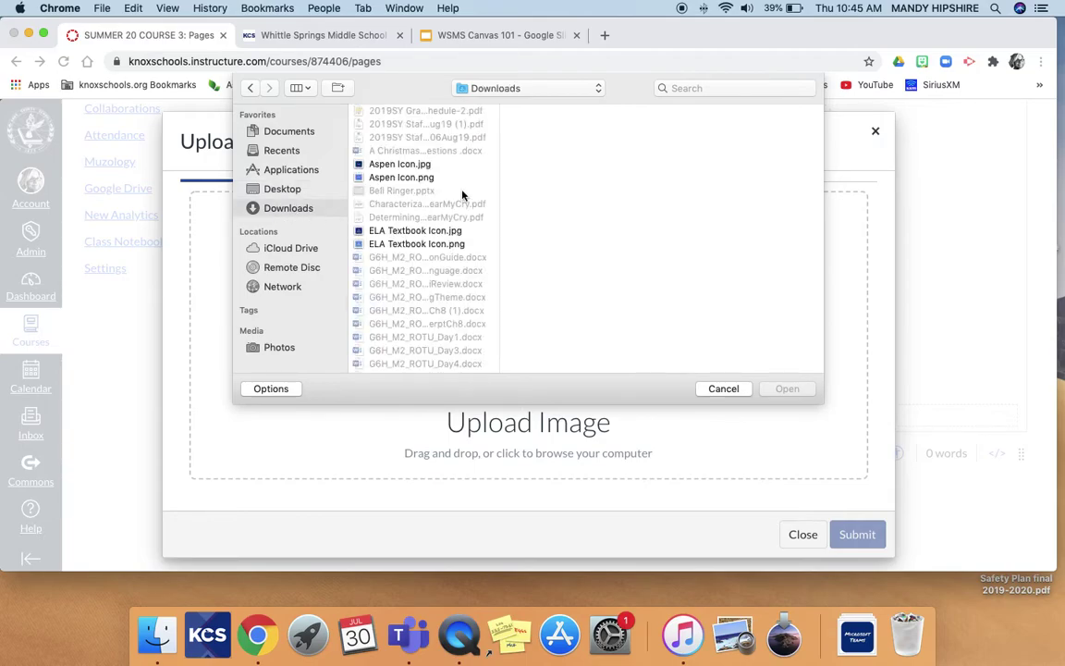
pyautogui.scroll(-5, 421, 241)
pyautogui.scroll(-4, 420, 240)
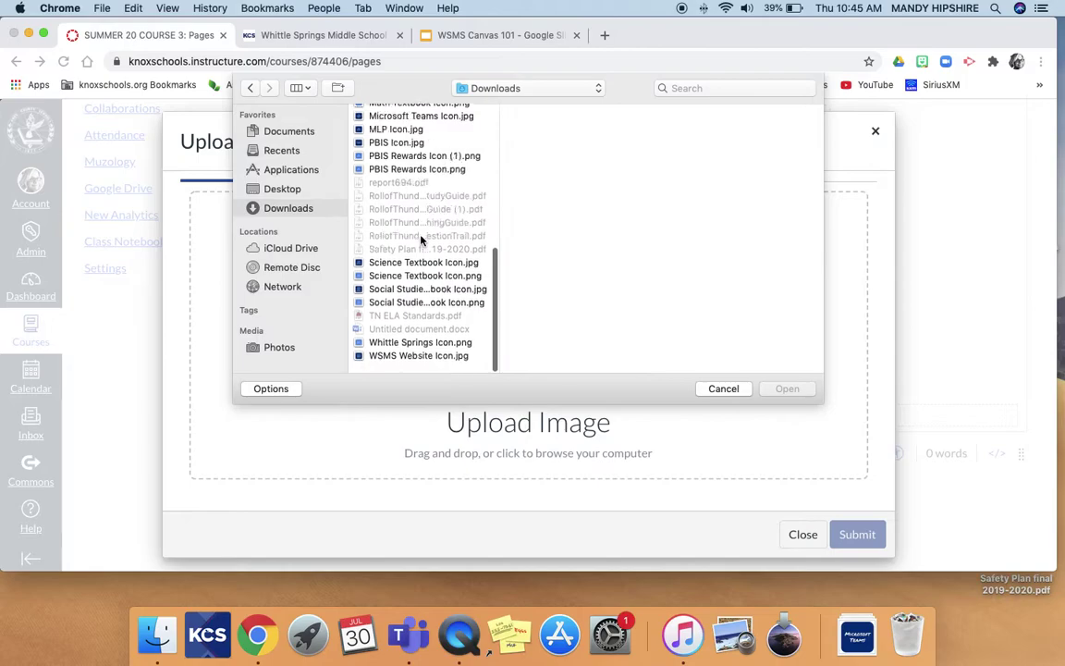
pyautogui.click(391, 367)
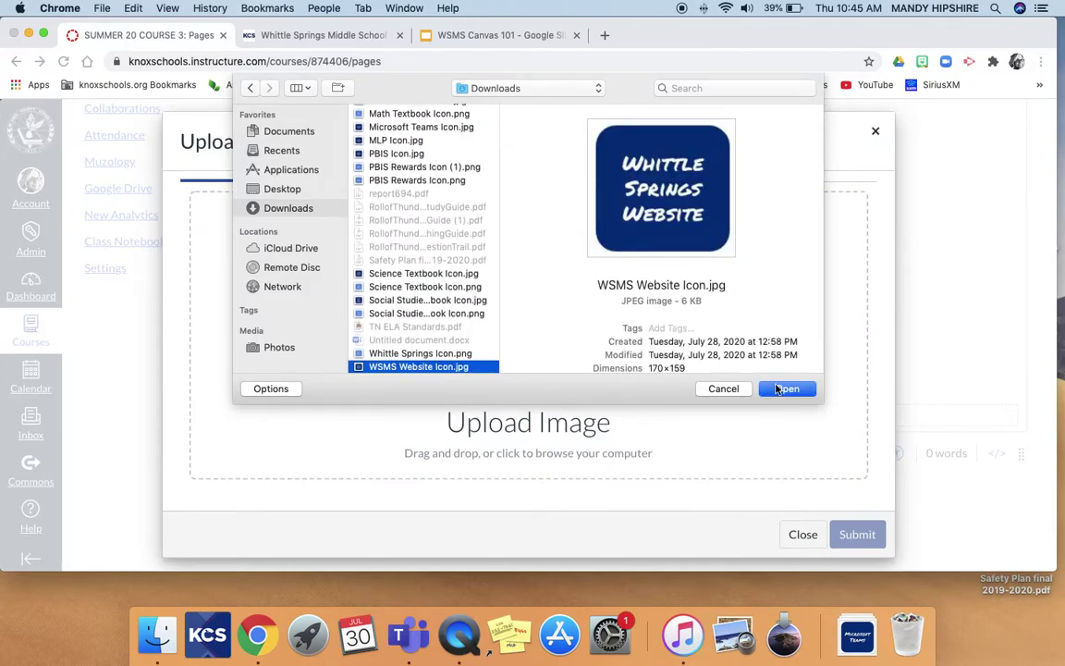
pyautogui.click(787, 389)
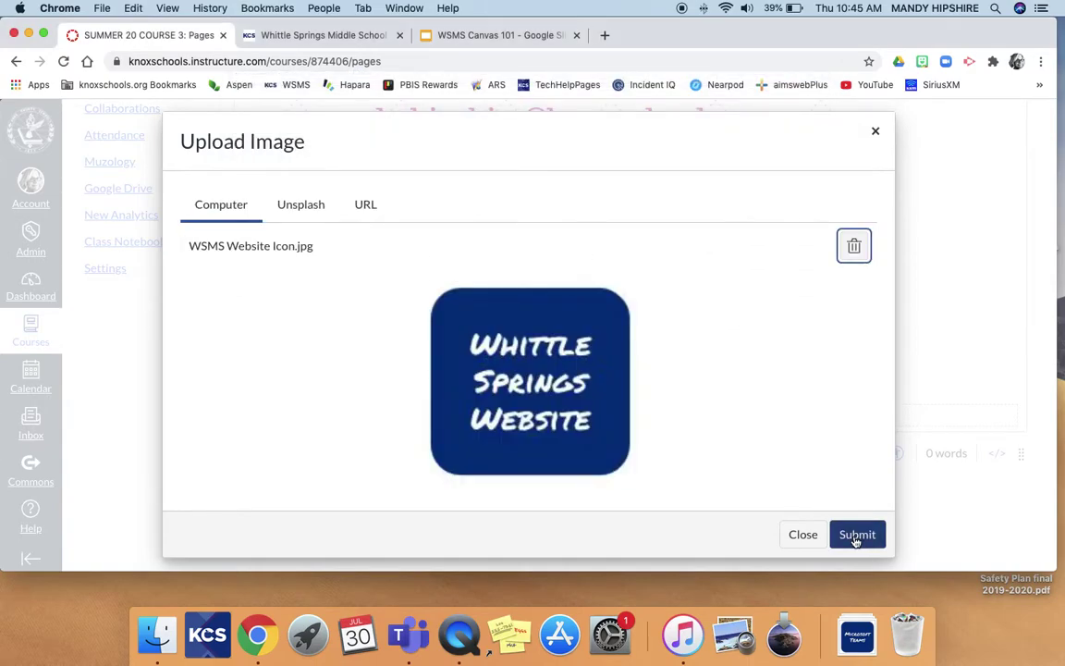
pyautogui.click(855, 535)
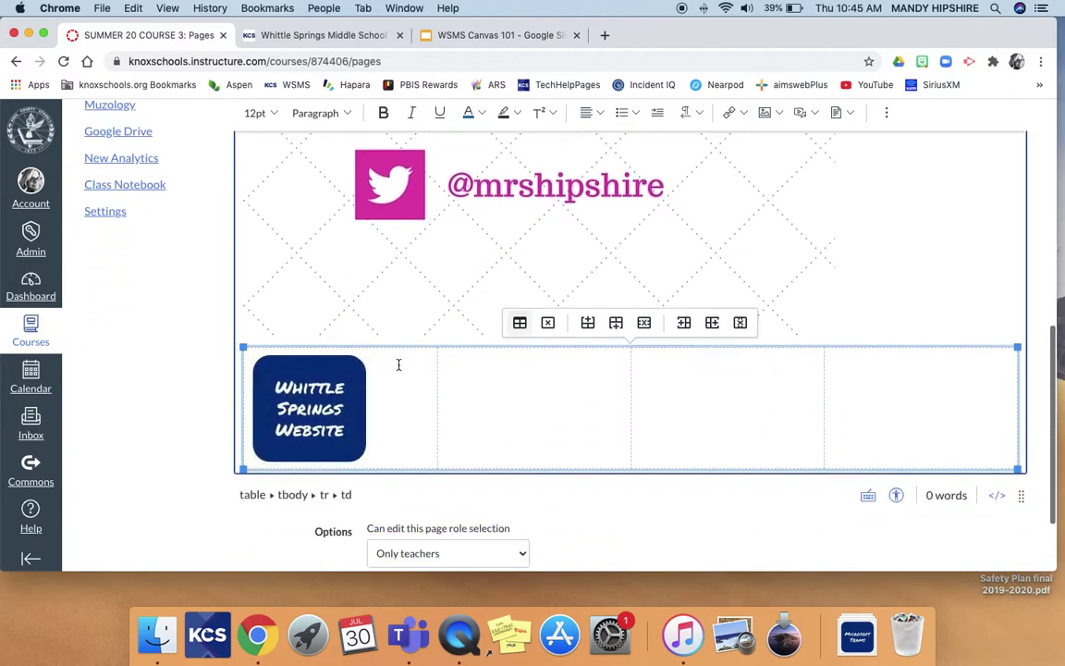
# Step: Center the Whittle Springs Website icon within its table cell
pyautogui.click(318, 399)
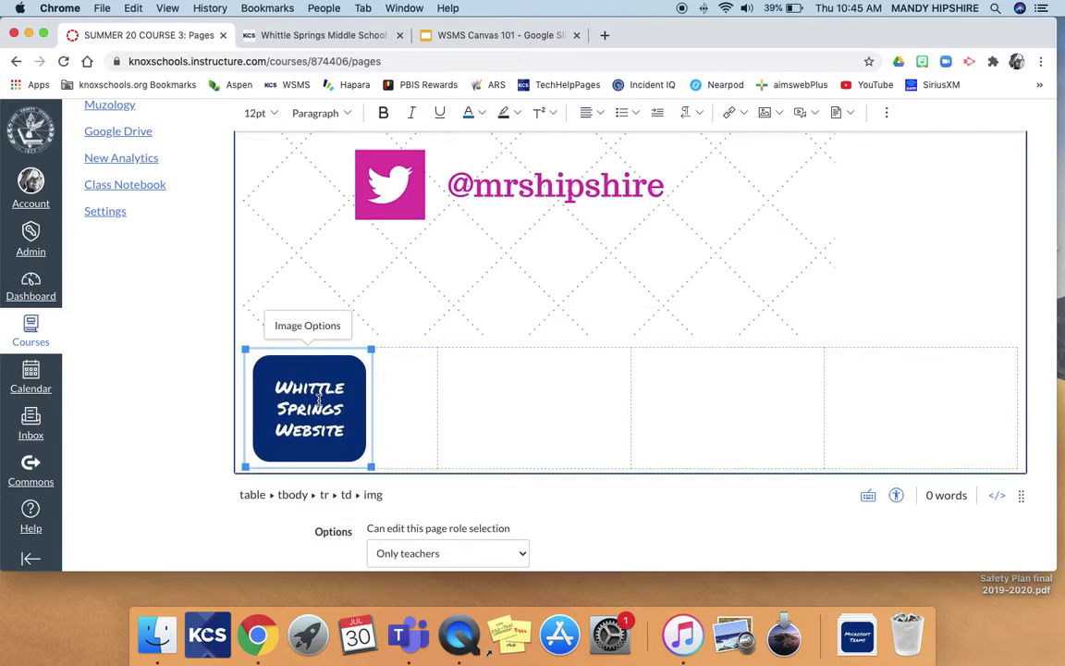
pyautogui.click(592, 112)
pyautogui.click(640, 151)
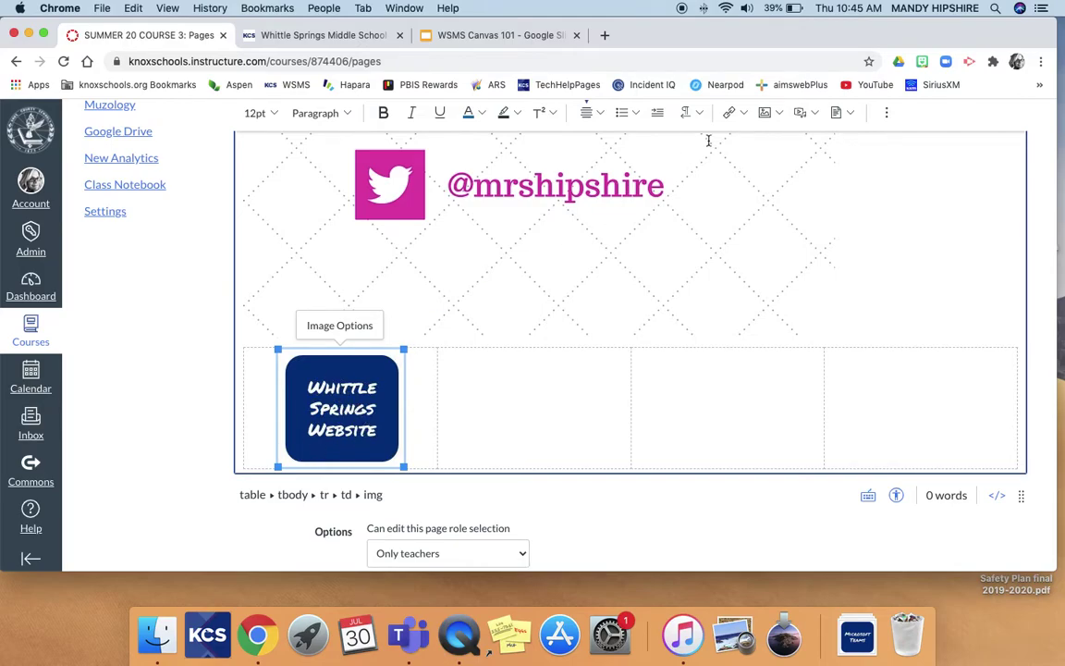
# Step: Copy the Whittle Springs Middle School website address from its open page and return to the Canvas page editor
pyautogui.click(744, 114)
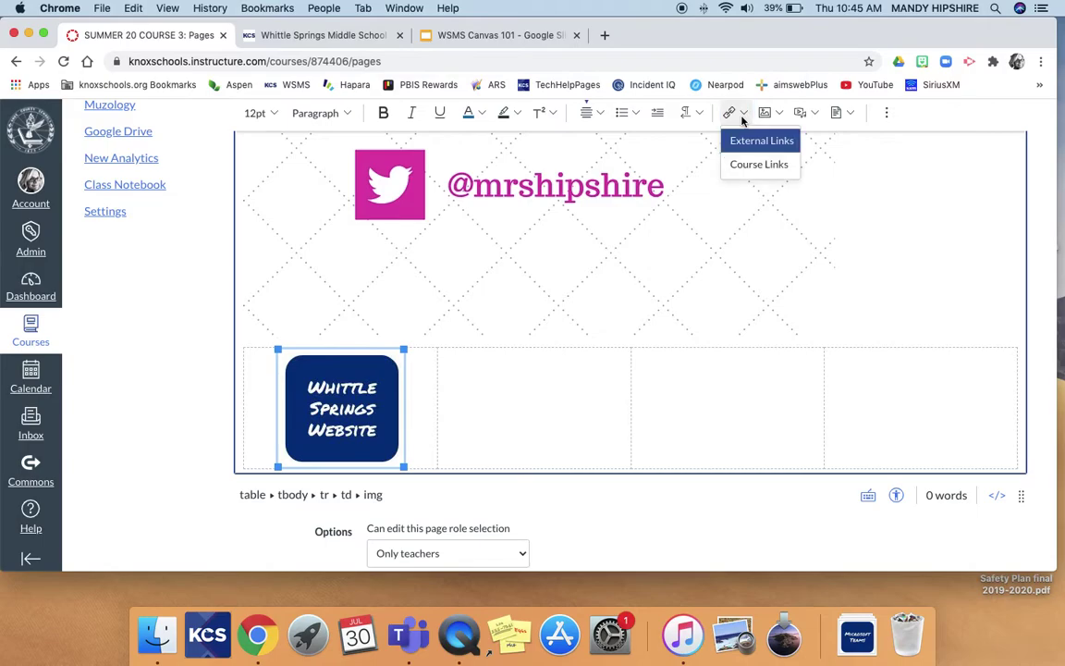
pyautogui.click(331, 35)
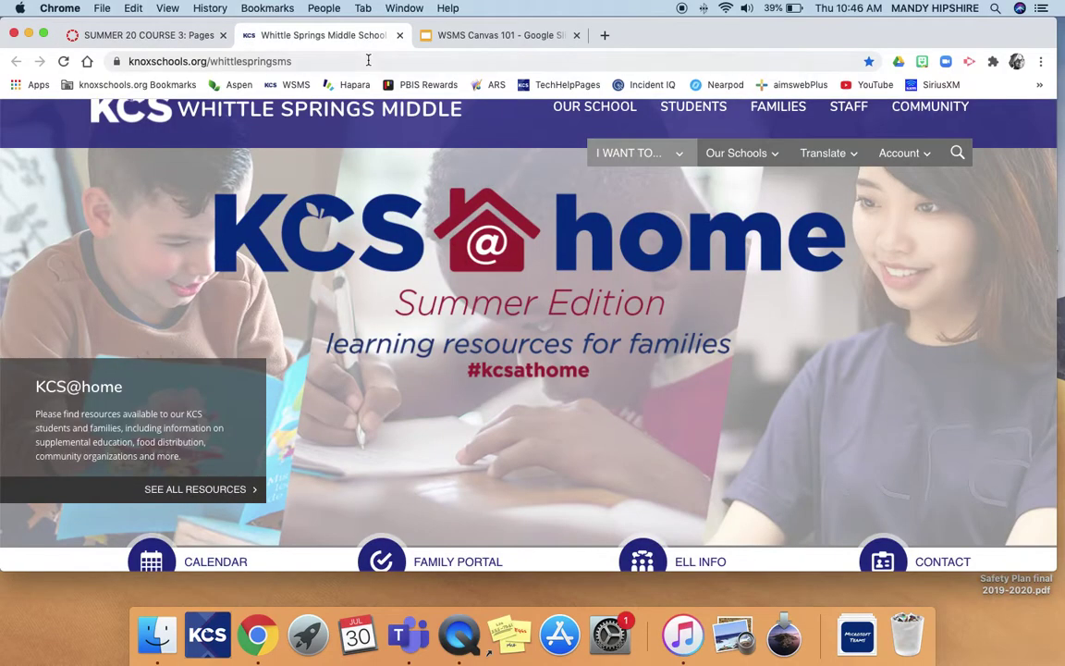
pyautogui.click(370, 63)
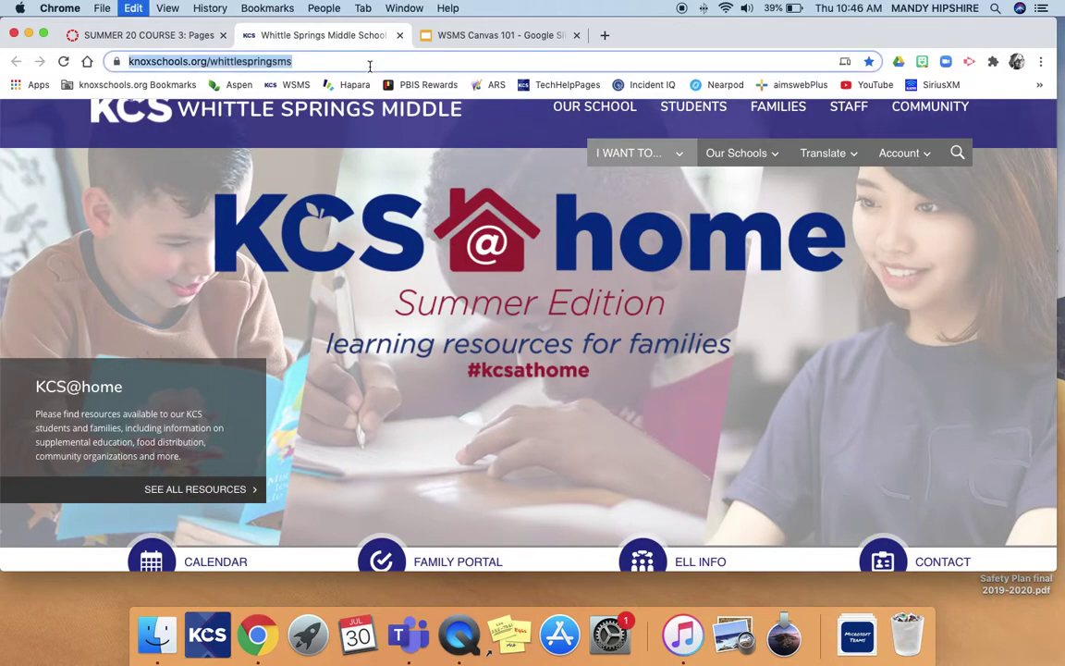
pyautogui.click(174, 37)
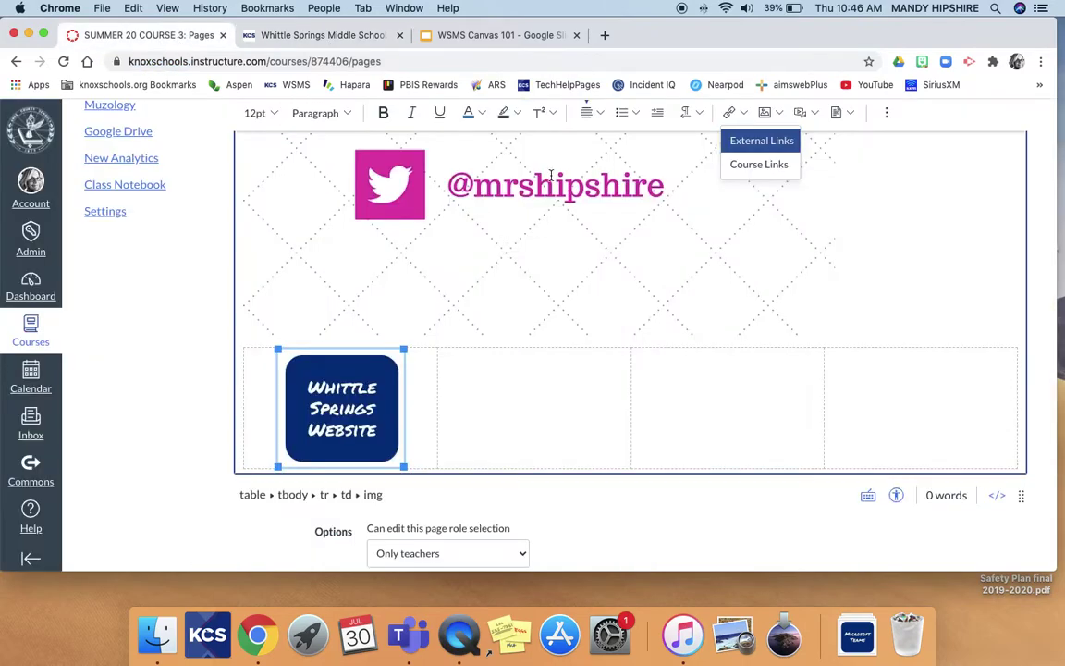
pyautogui.click(743, 115)
pyautogui.click(744, 114)
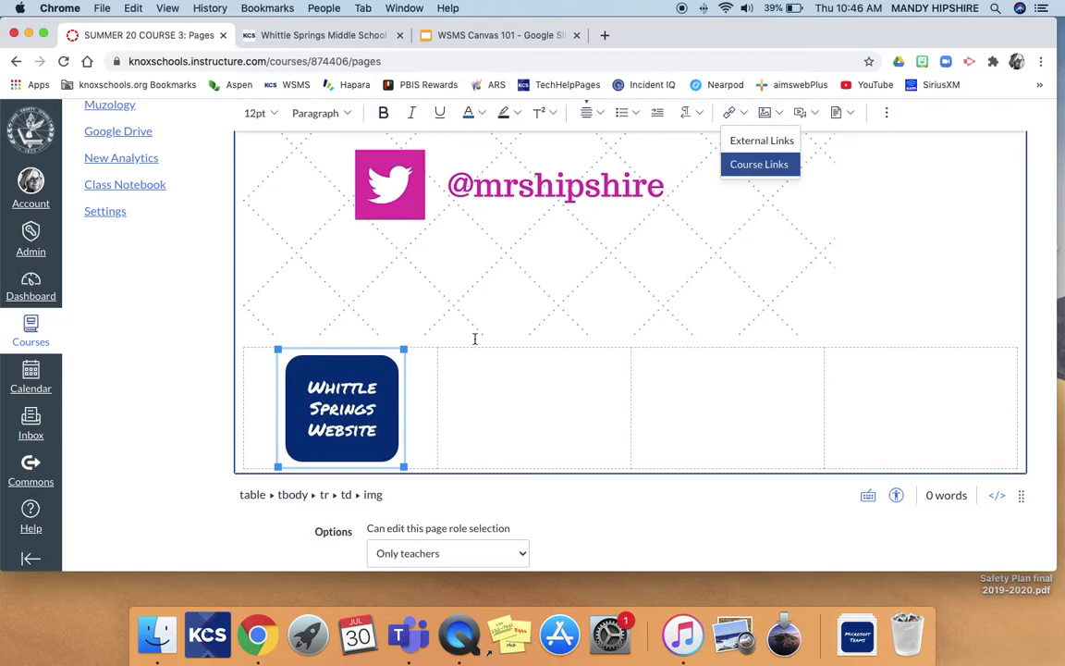
pyautogui.click(740, 146)
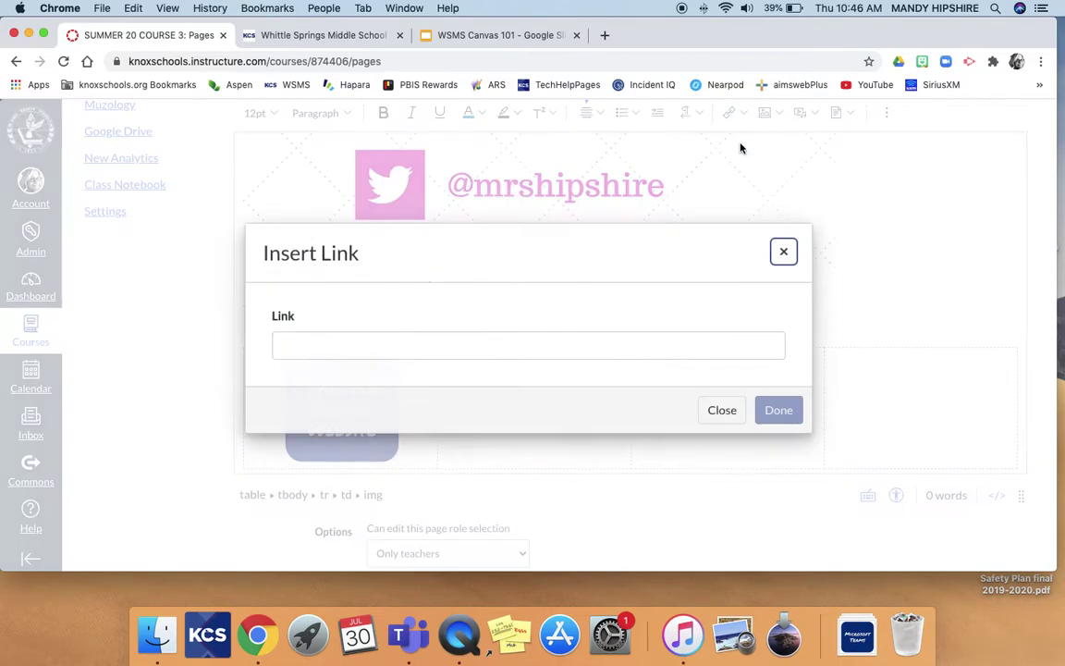
pyautogui.click(459, 344)
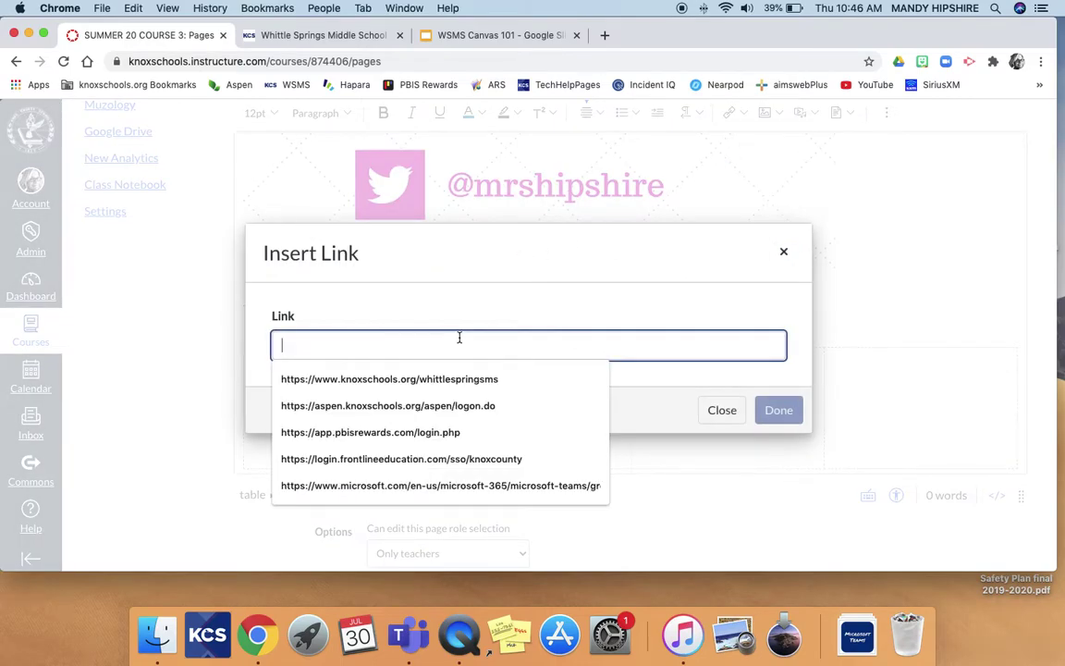
pyautogui.press('Down')
pyautogui.press('Return')
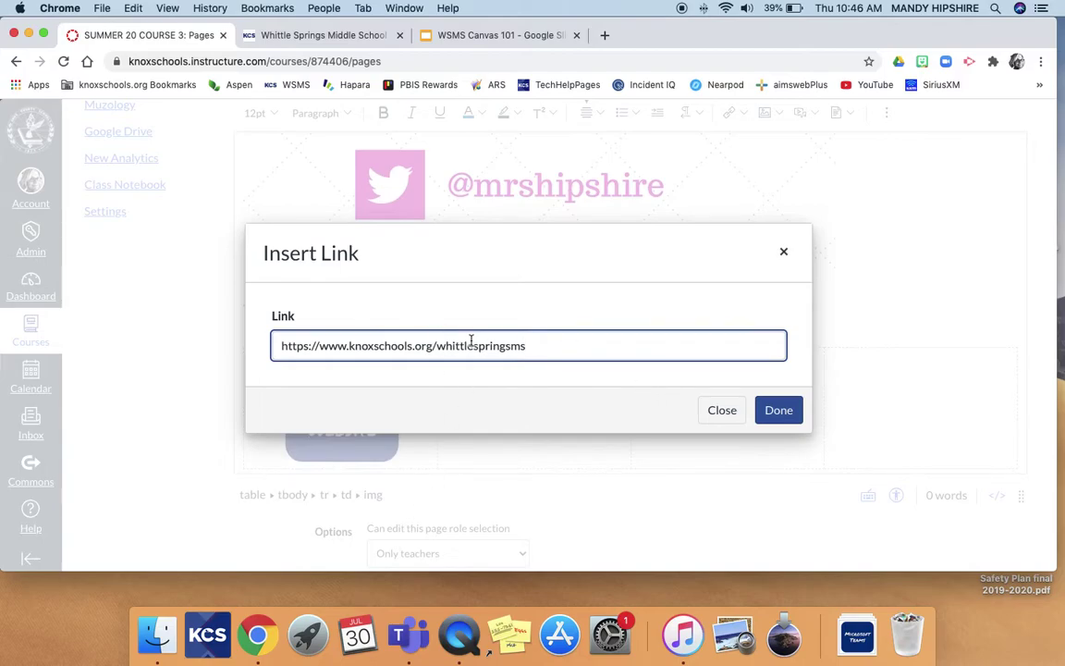
pyautogui.click(779, 411)
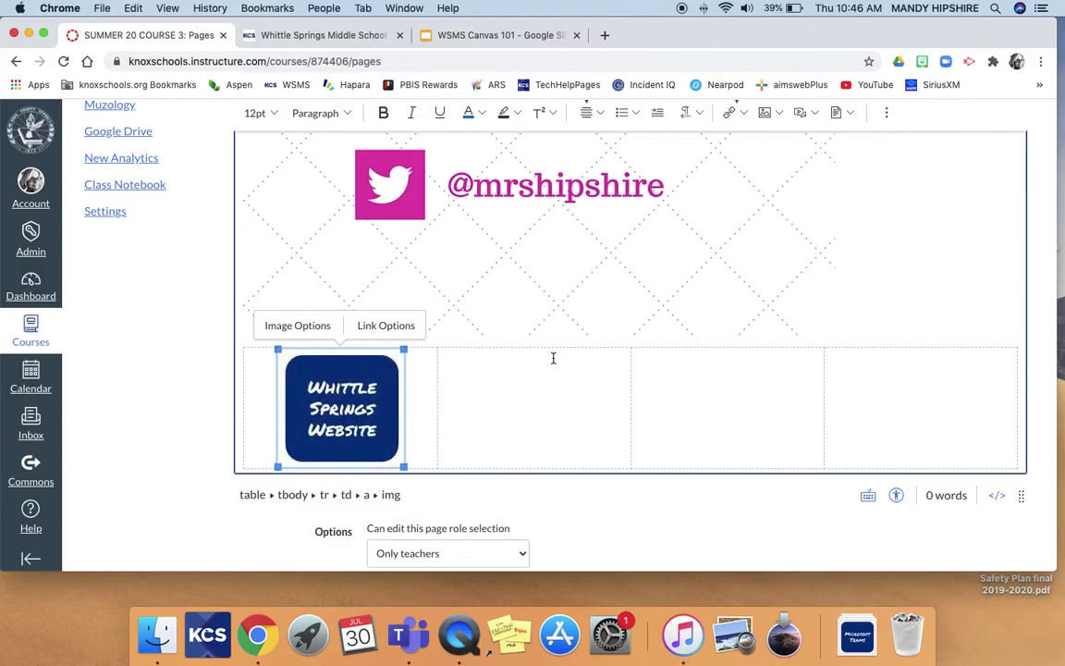
# Step: Center the large welcome image above the icon table
pyautogui.click(597, 277)
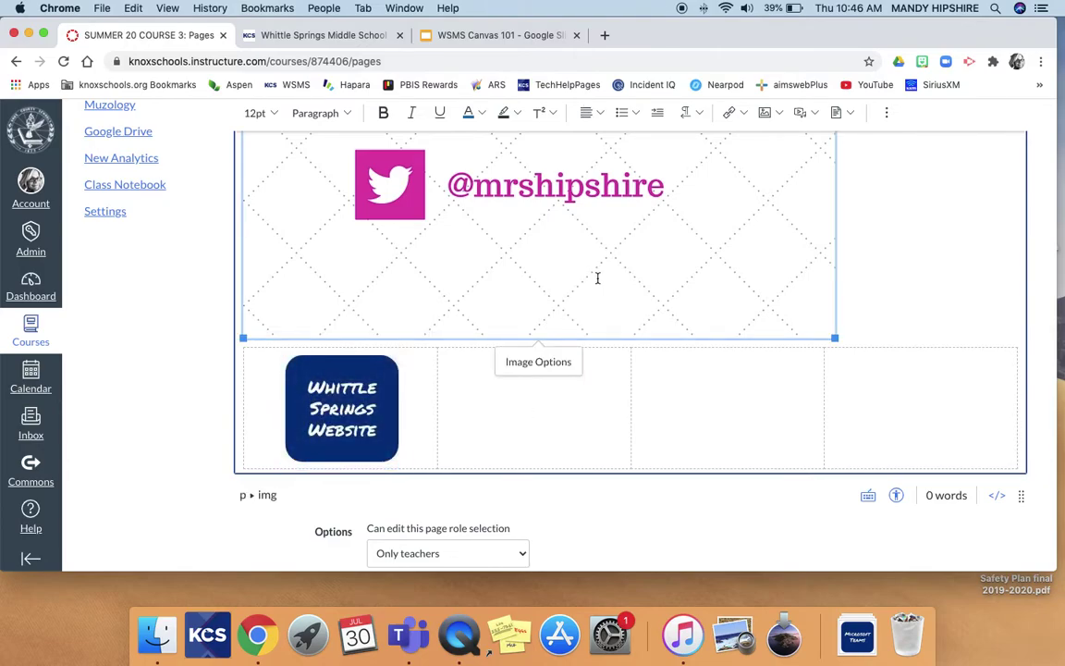
pyautogui.click(599, 111)
pyautogui.click(639, 148)
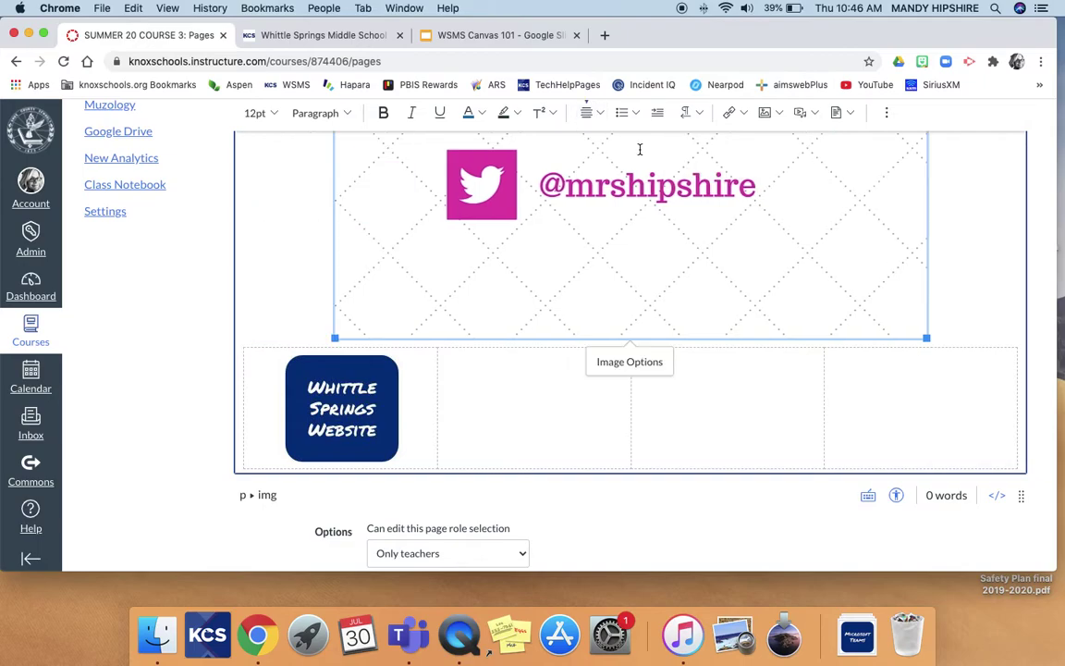
# Step: Upload Aspen Icon.jpg from the Downloads folder and insert it into the table's second cell
pyautogui.click(555, 408)
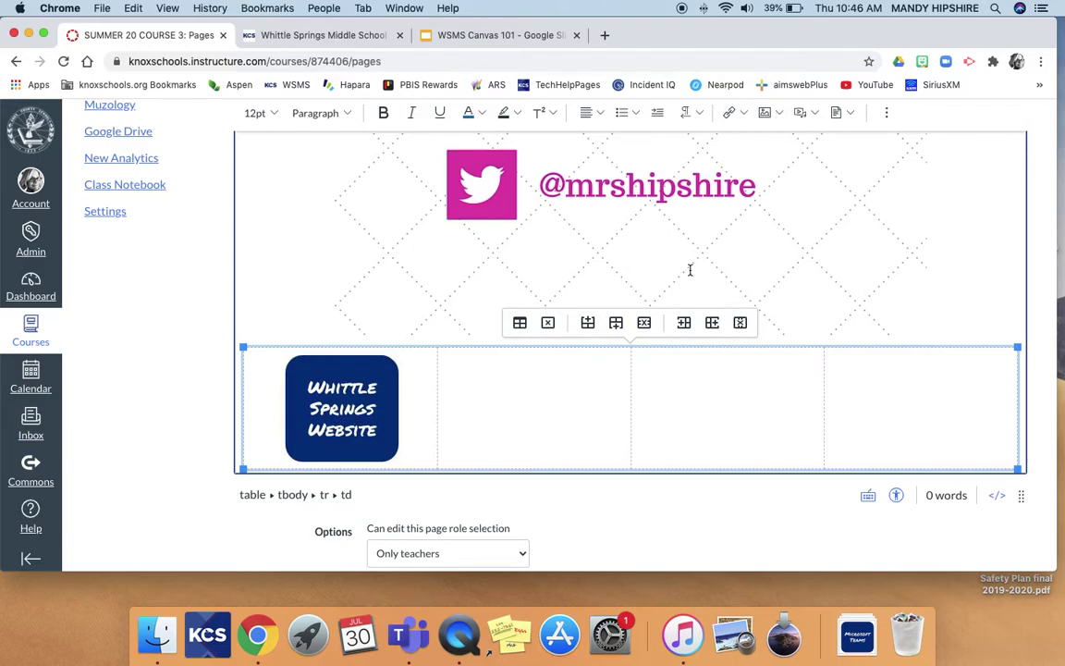
pyautogui.click(779, 115)
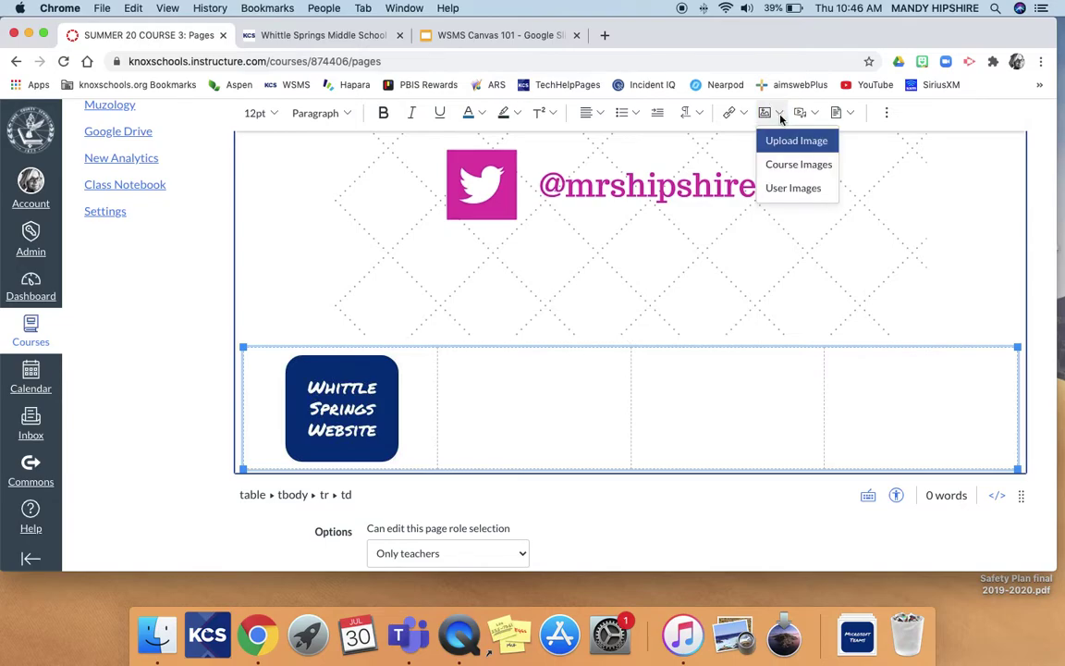
pyautogui.click(790, 142)
pyautogui.click(537, 352)
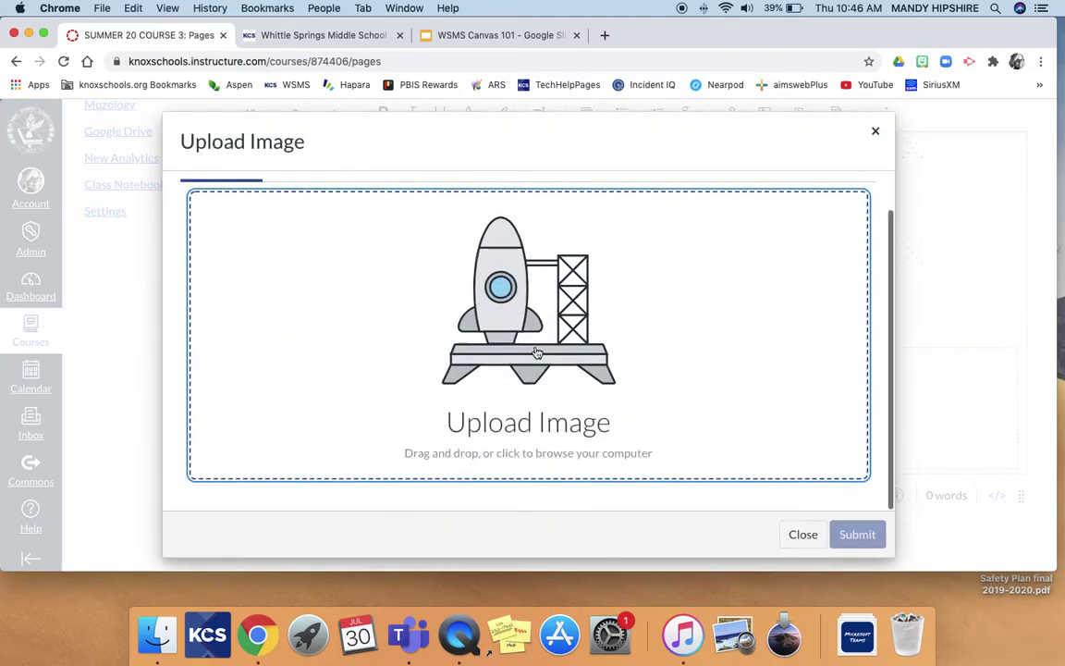
pyautogui.click(398, 164)
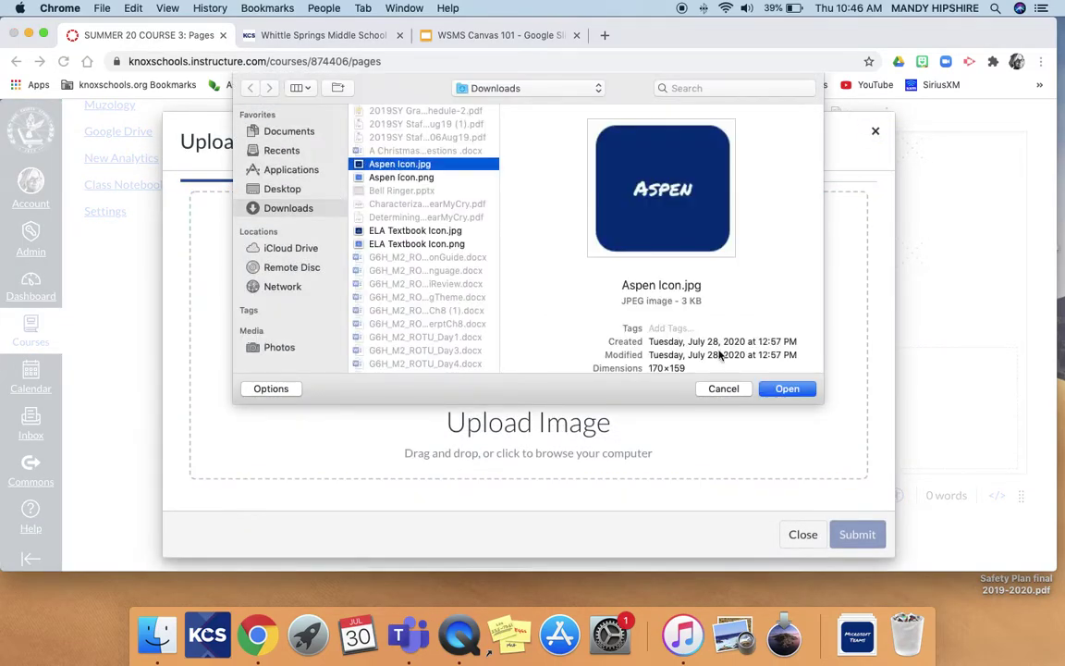
pyautogui.click(803, 389)
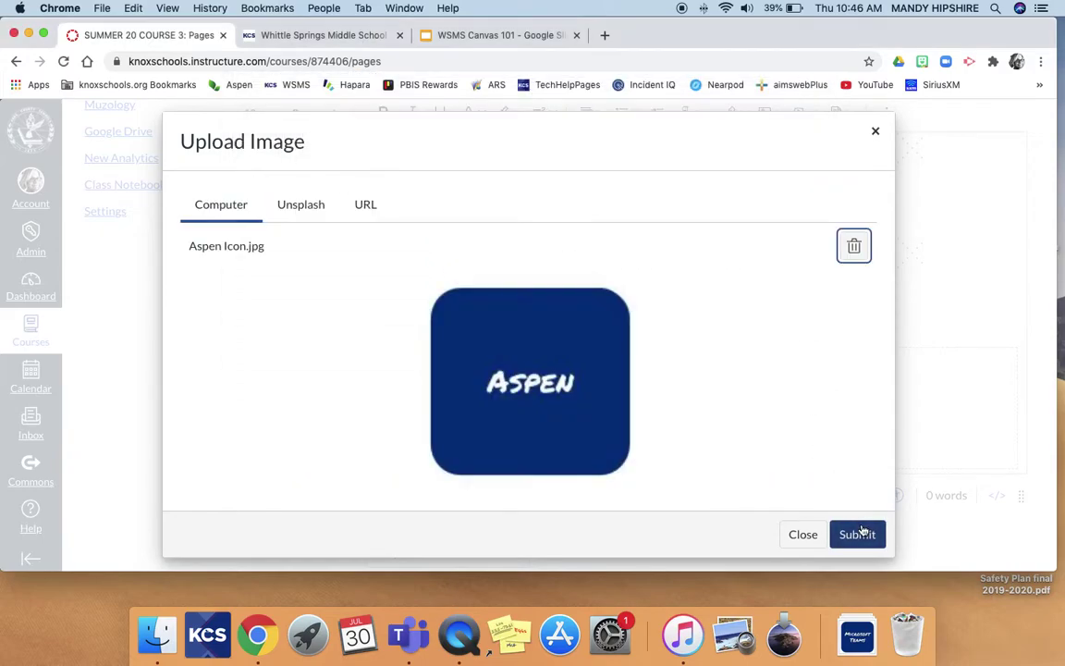
pyautogui.click(858, 535)
# Step: Center the Aspen icon within its table cell
pyautogui.scroll(5, 486, 508)
pyautogui.scroll(-3, 486, 509)
pyautogui.scroll(4, 485, 462)
pyautogui.scroll(-6, 506, 423)
pyautogui.click(501, 438)
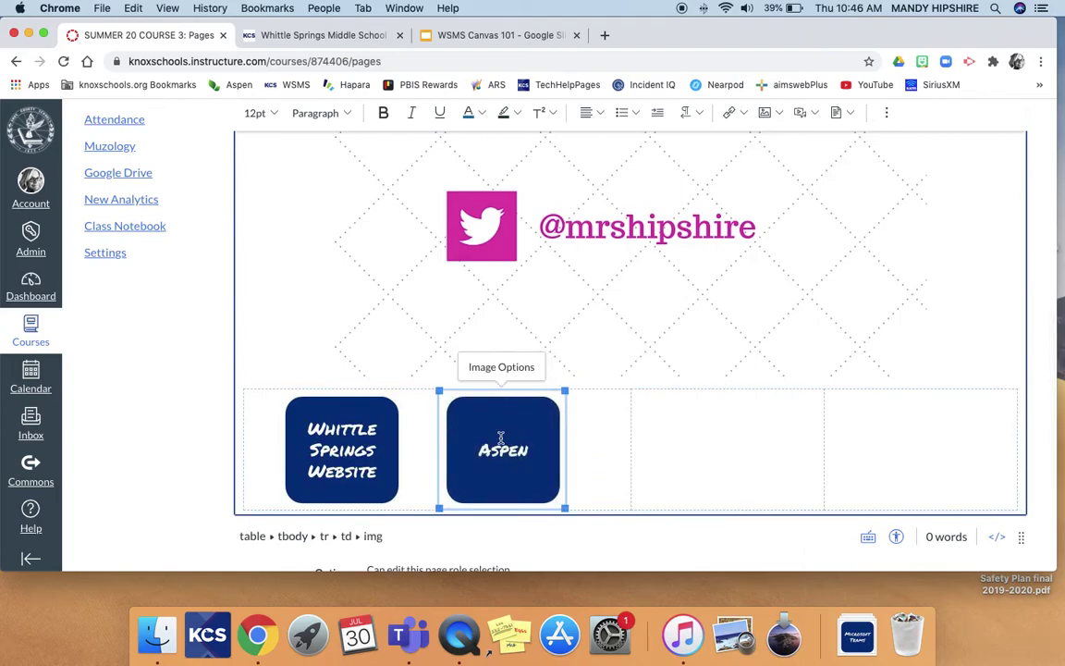
pyautogui.click(594, 112)
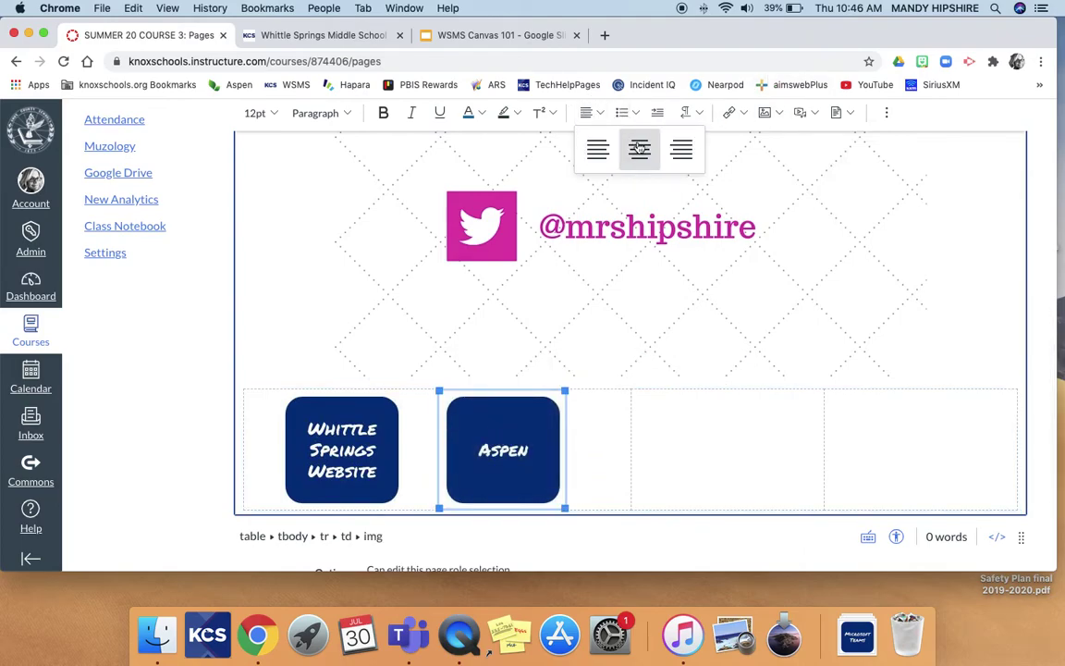
pyautogui.click(644, 148)
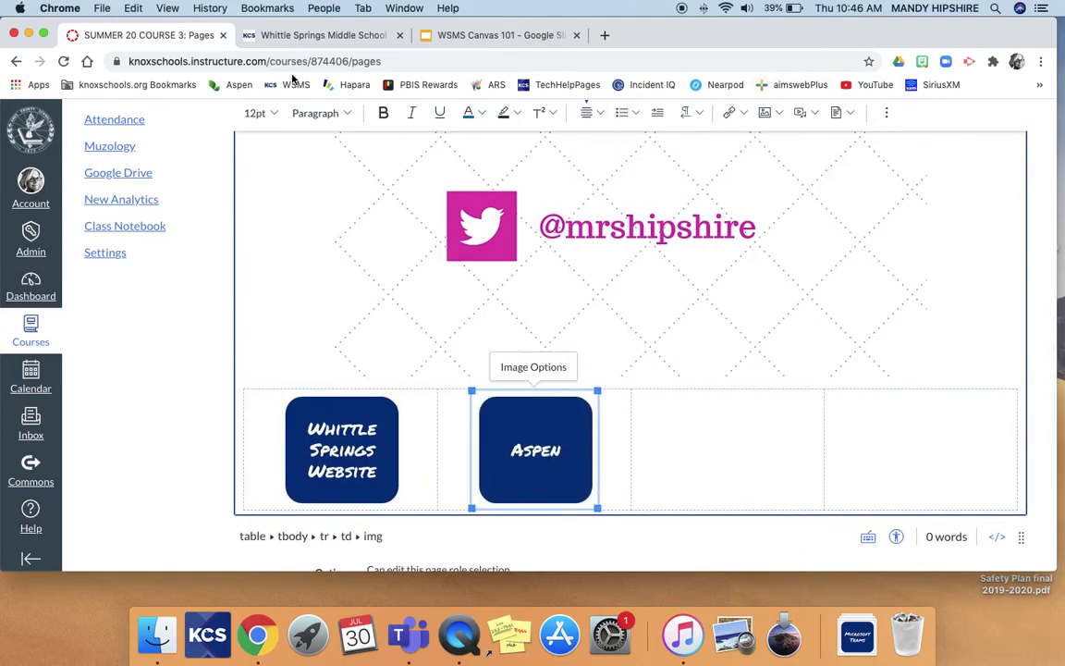
# Step: Open the Aspen site in the school website's tab, log off, and copy the address of its logon page
pyautogui.click(308, 37)
pyautogui.click(233, 84)
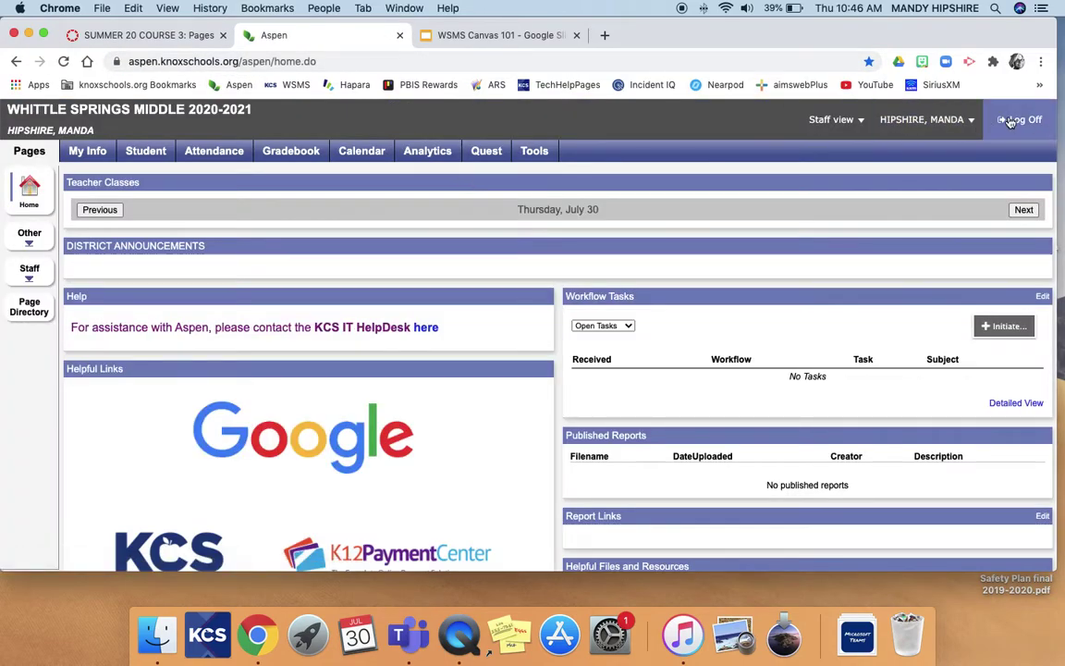
pyautogui.click(1013, 121)
pyautogui.click(659, 145)
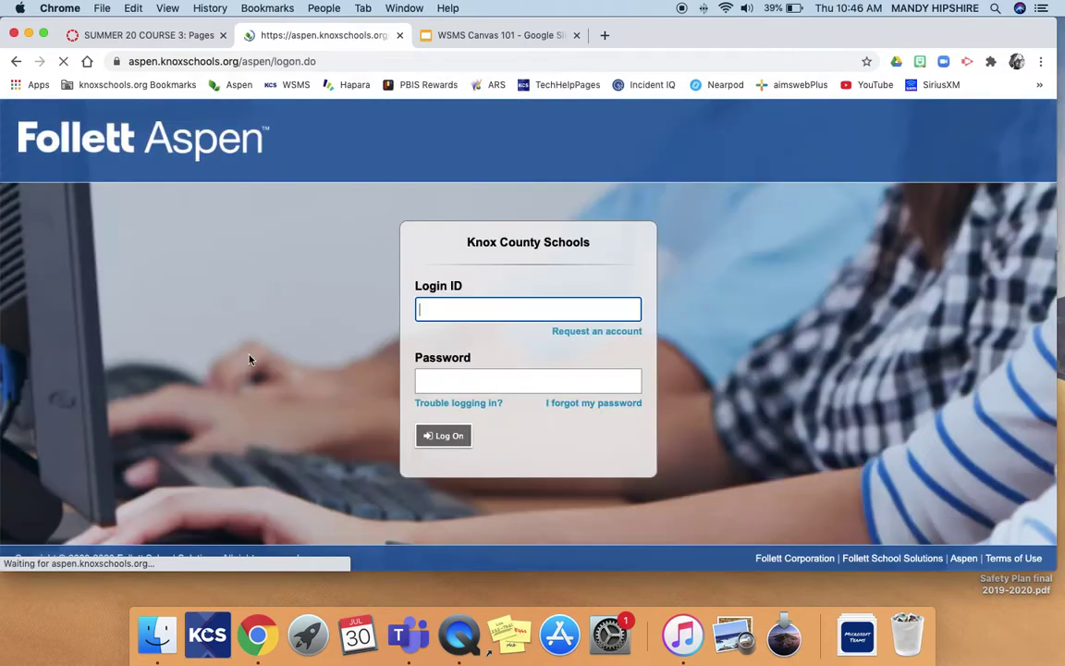
pyautogui.click(343, 65)
pyautogui.press('super+c')
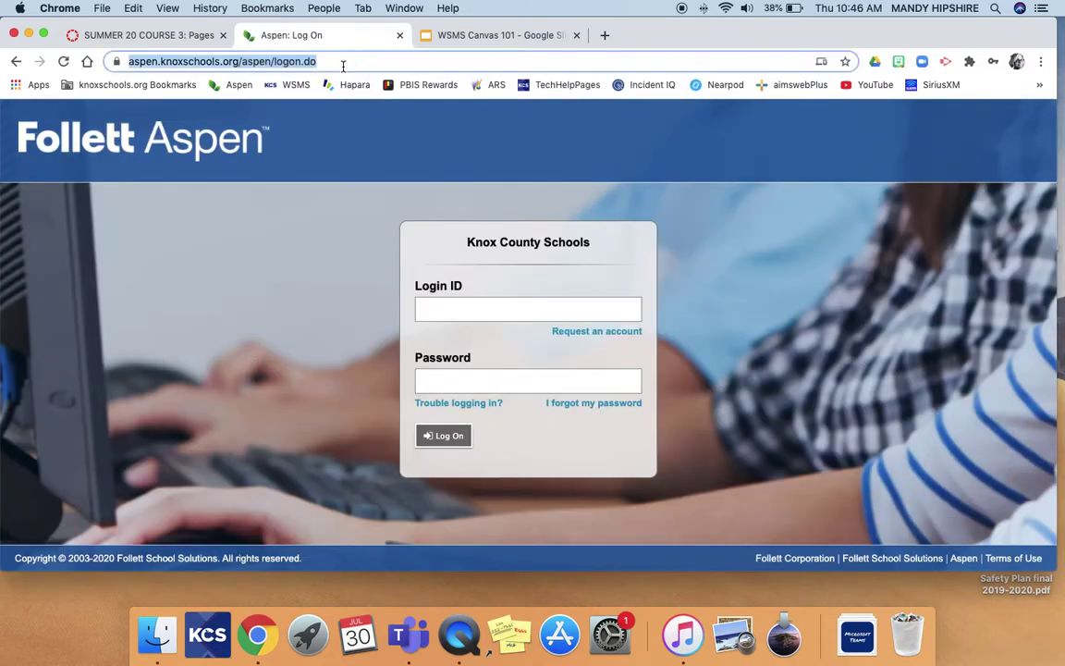
pyautogui.click(137, 34)
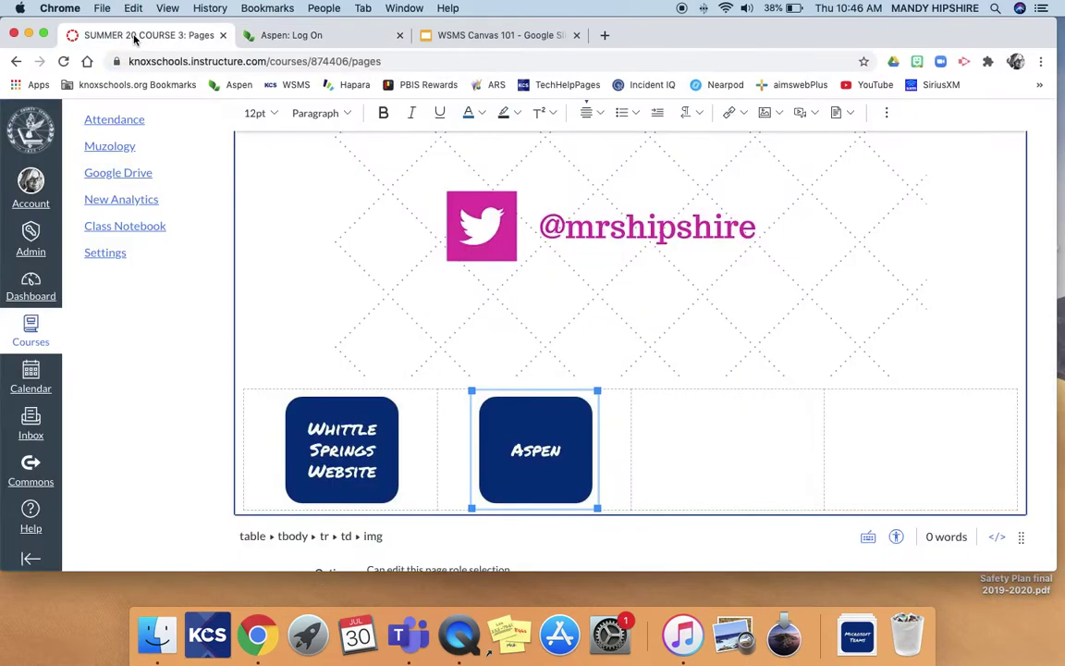
pyautogui.click(561, 467)
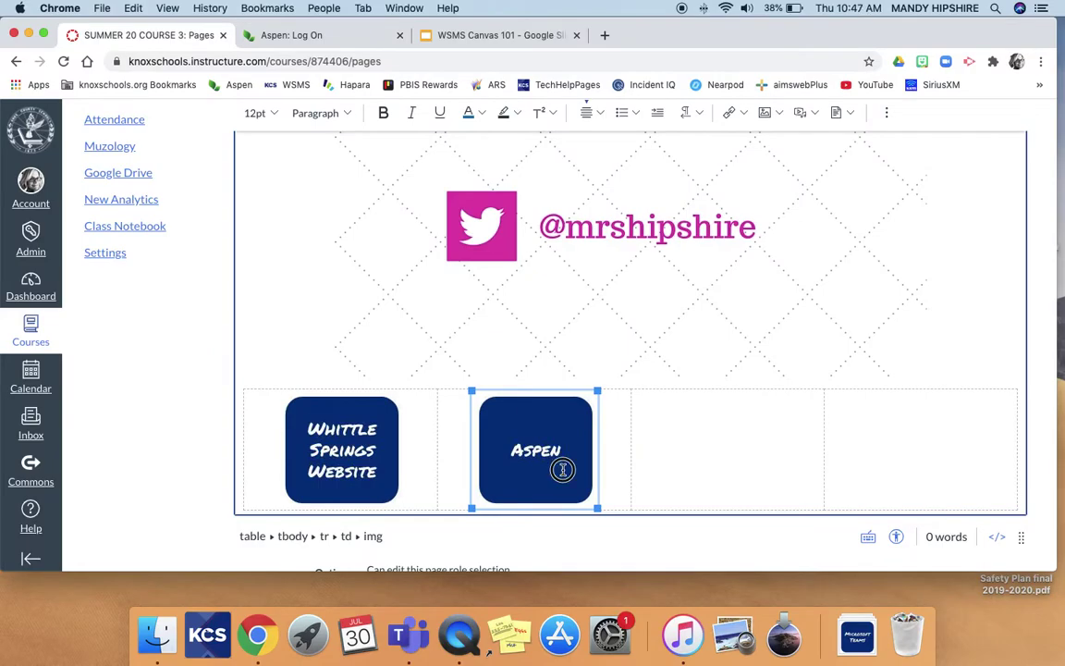
pyautogui.click(730, 112)
pyautogui.click(751, 144)
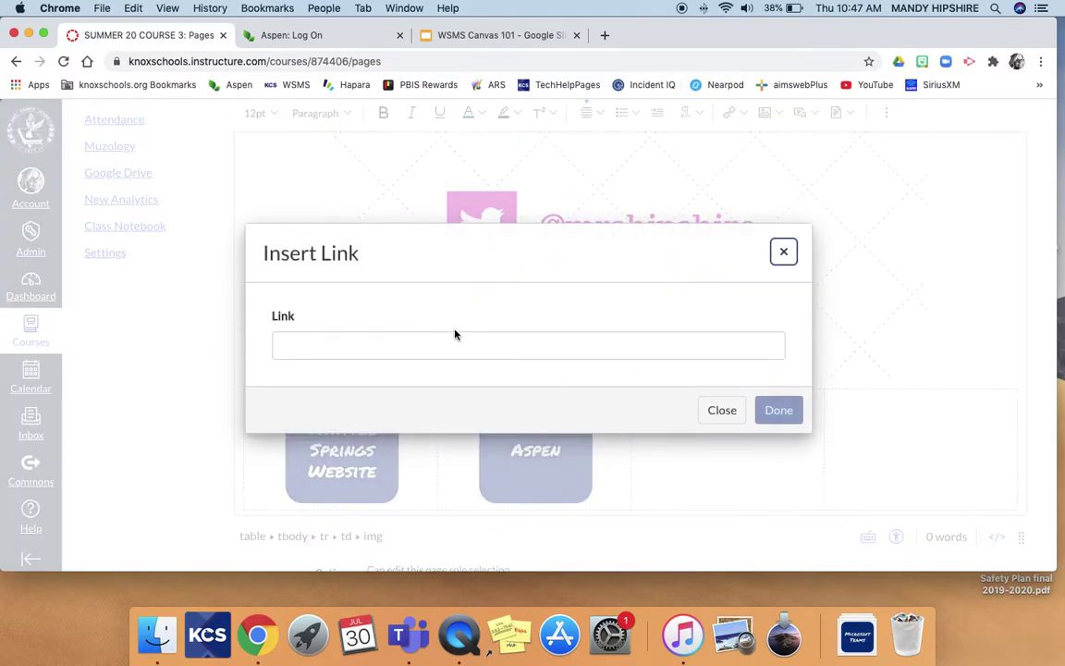
pyautogui.click(456, 343)
pyautogui.press('super+v')
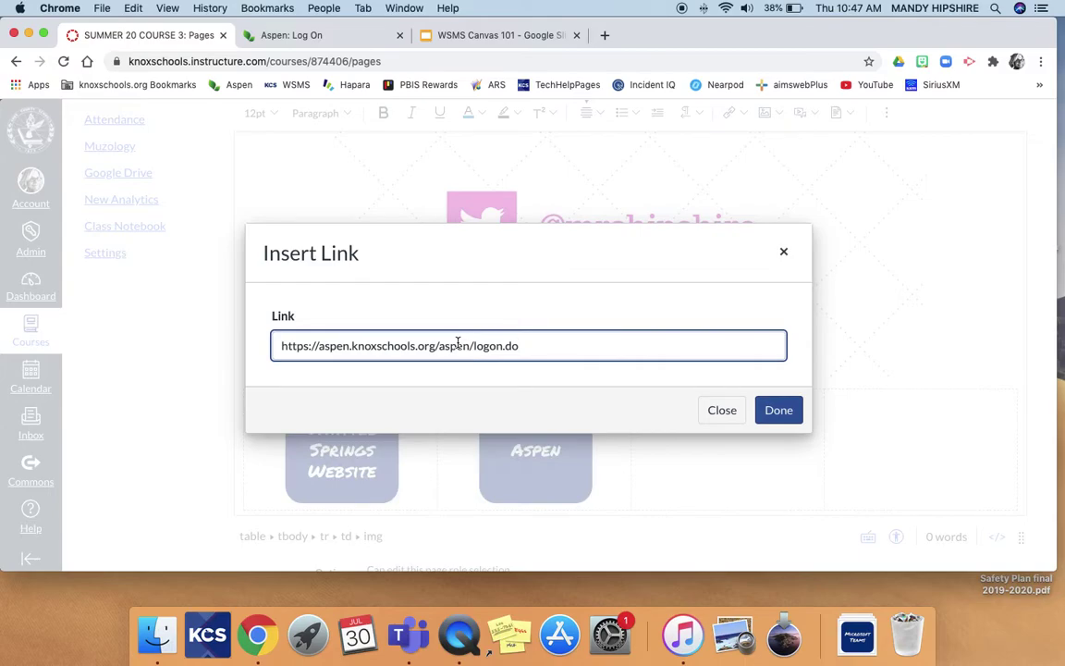
pyautogui.press('Return')
# Step: Upload Microsoft Teams Icon.jpg from the Downloads folder and insert it into the table's third cell
pyautogui.click(749, 428)
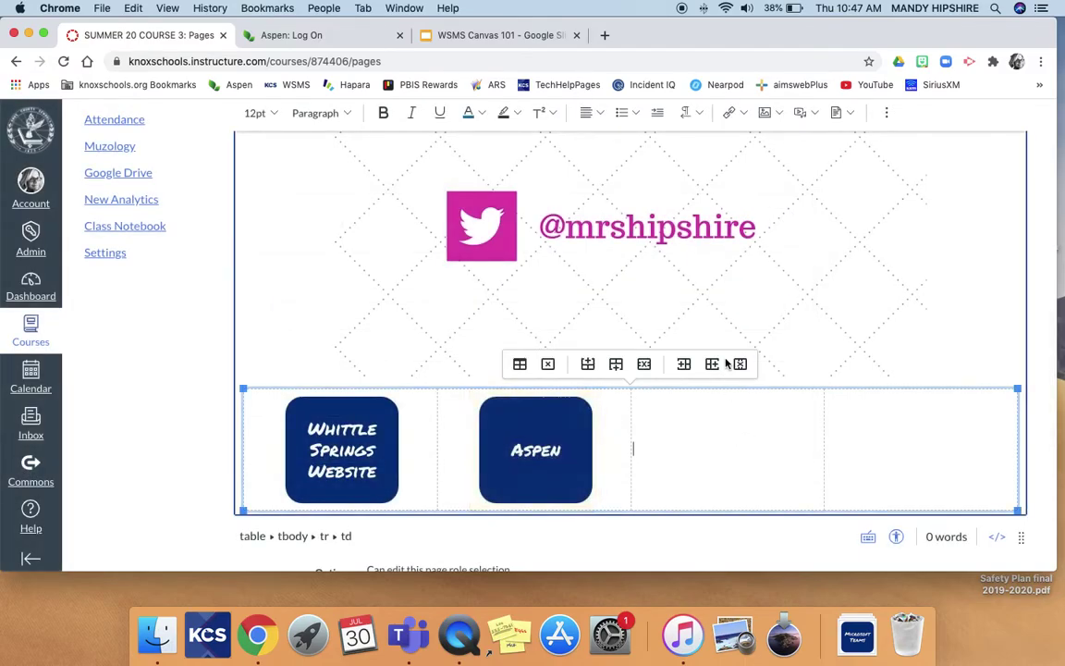
pyautogui.click(778, 112)
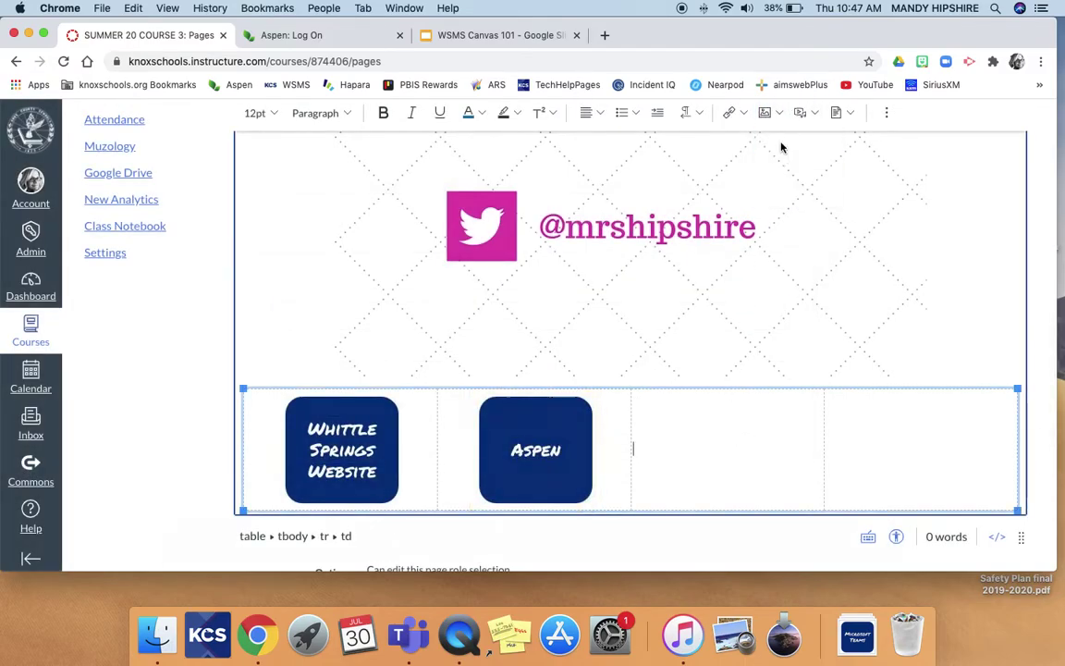
pyautogui.click(792, 141)
pyautogui.click(572, 347)
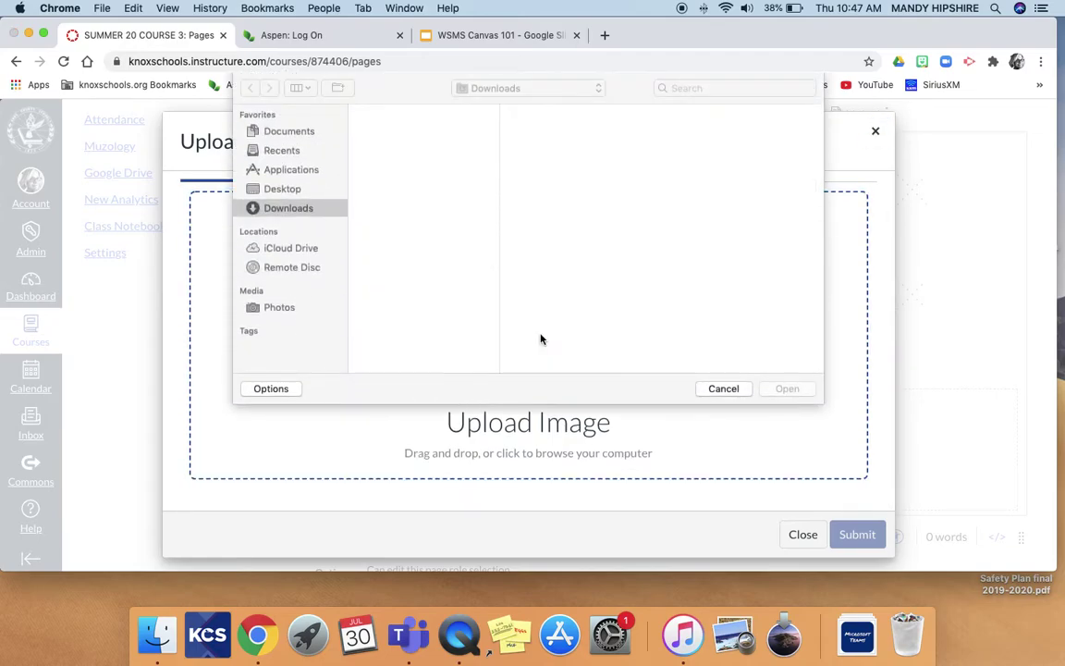
pyautogui.scroll(-5, 400, 236)
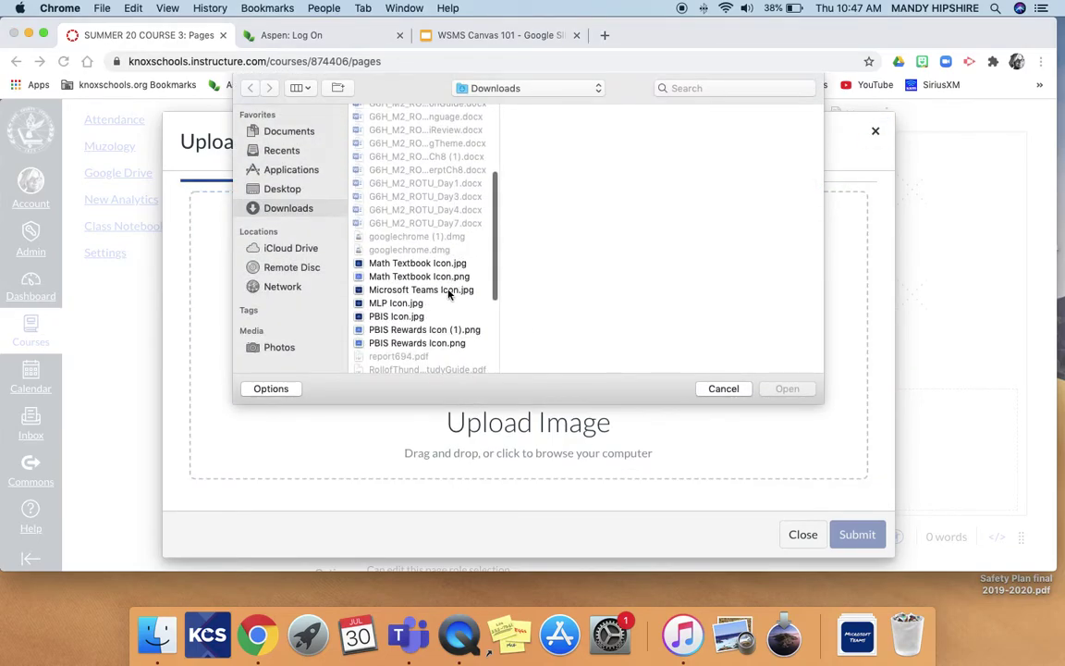
pyautogui.click(449, 290)
pyautogui.click(782, 389)
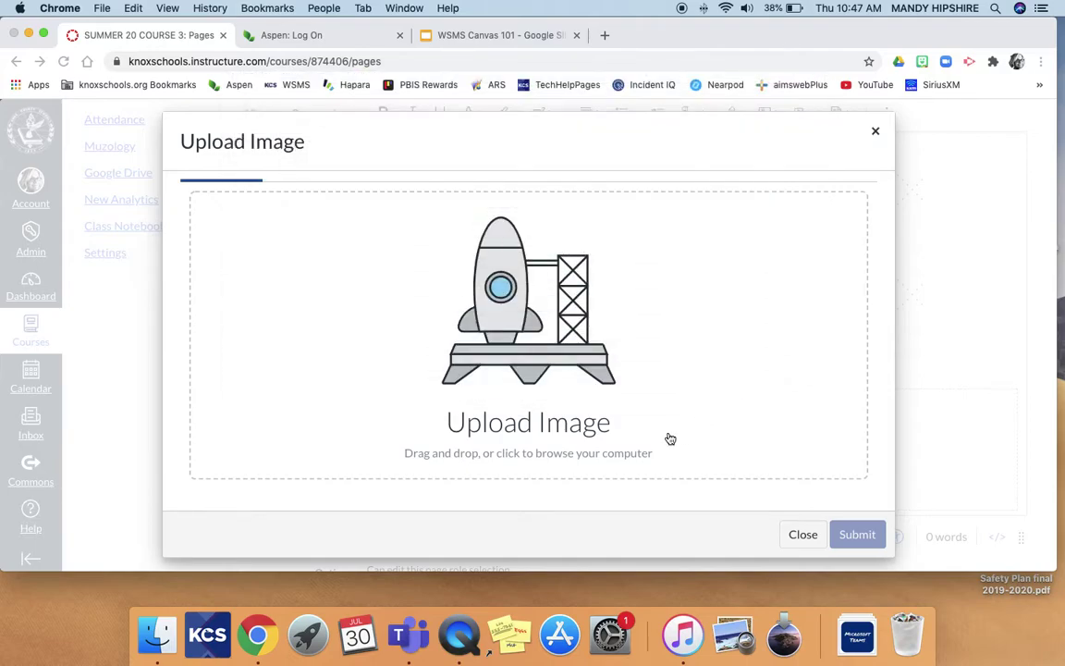
pyautogui.click(866, 537)
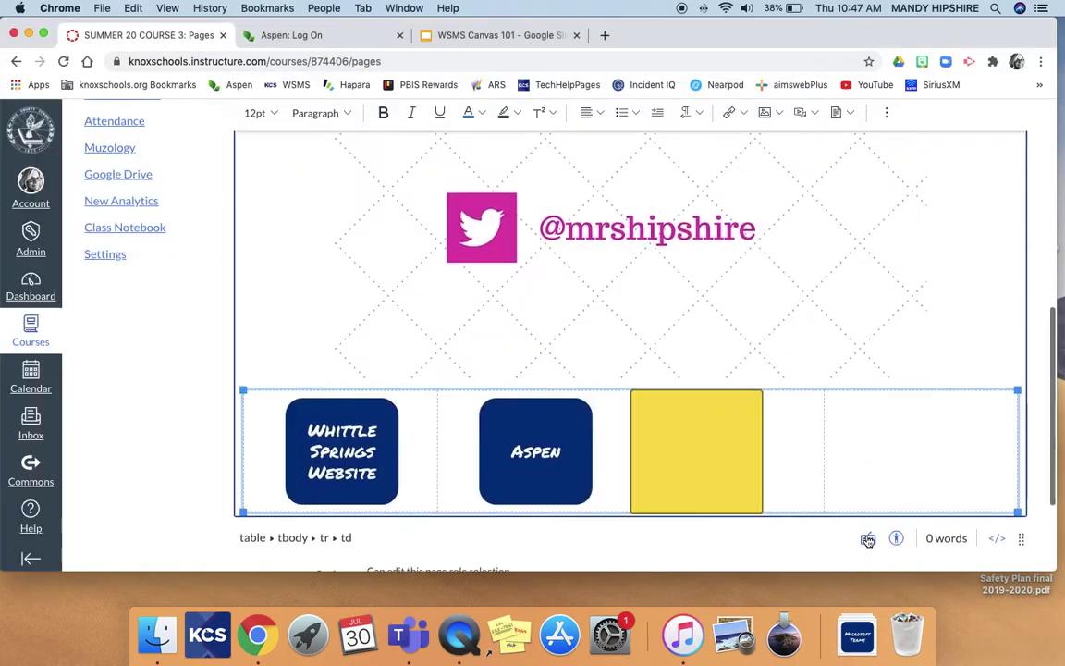
# Step: Center the Microsoft Teams icon within its table cell
pyautogui.scroll(5, 678, 487)
pyautogui.scroll(-4, 678, 488)
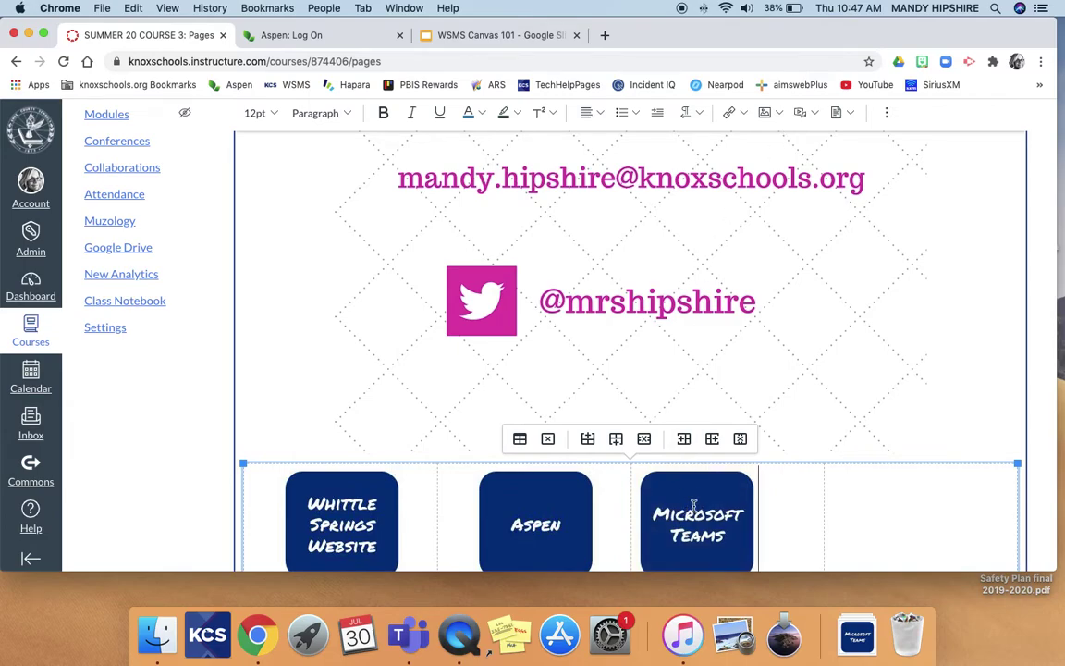
pyautogui.click(694, 505)
pyautogui.click(599, 112)
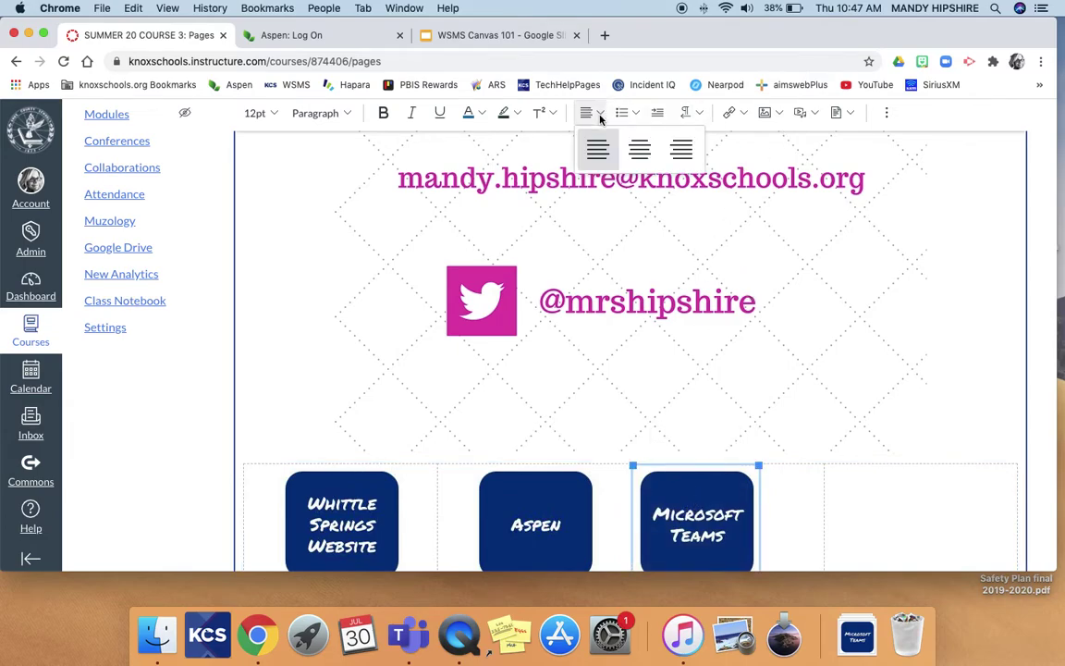
pyautogui.click(637, 148)
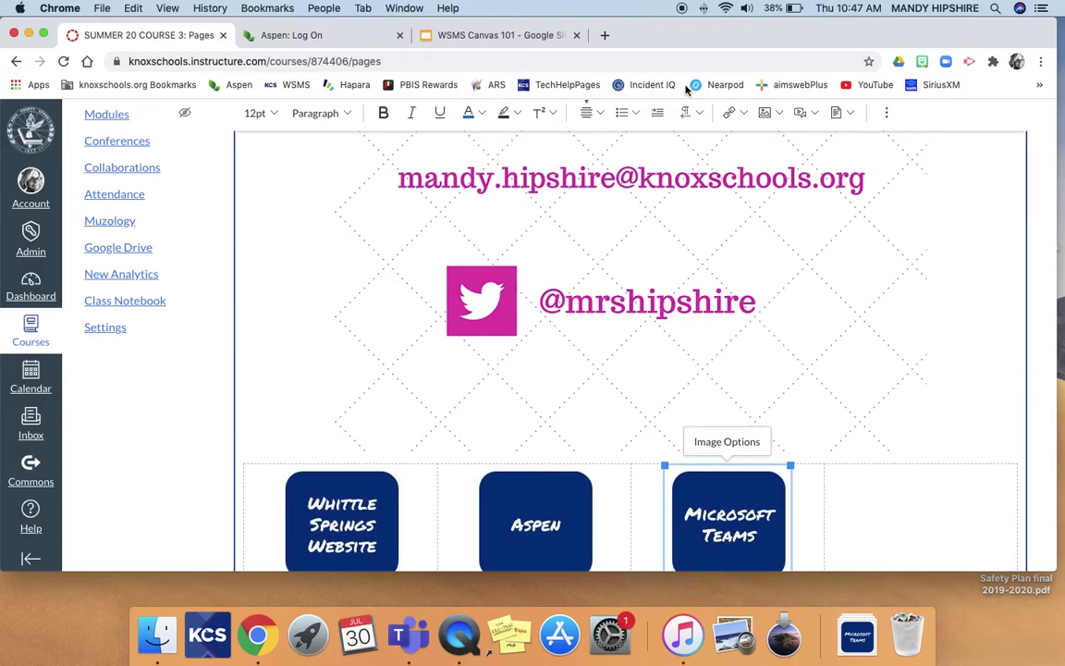
# Step: In the Aspen tab, search the web for microsoft teams, open Microsoft's Teams page, and copy its address
pyautogui.click(380, 34)
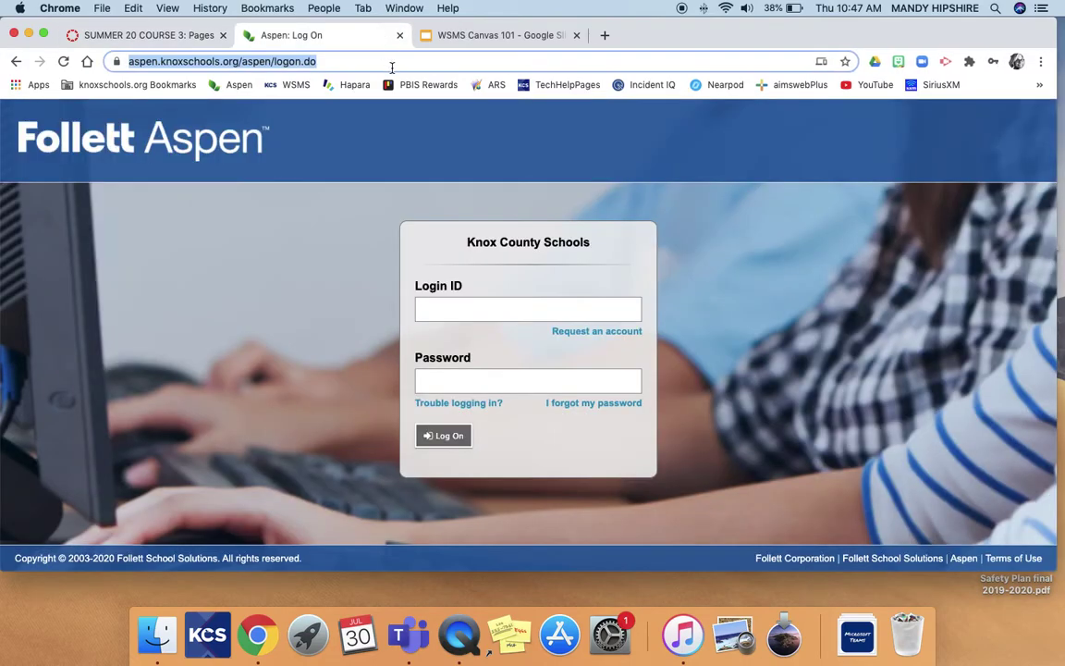
pyautogui.write('microsoft')
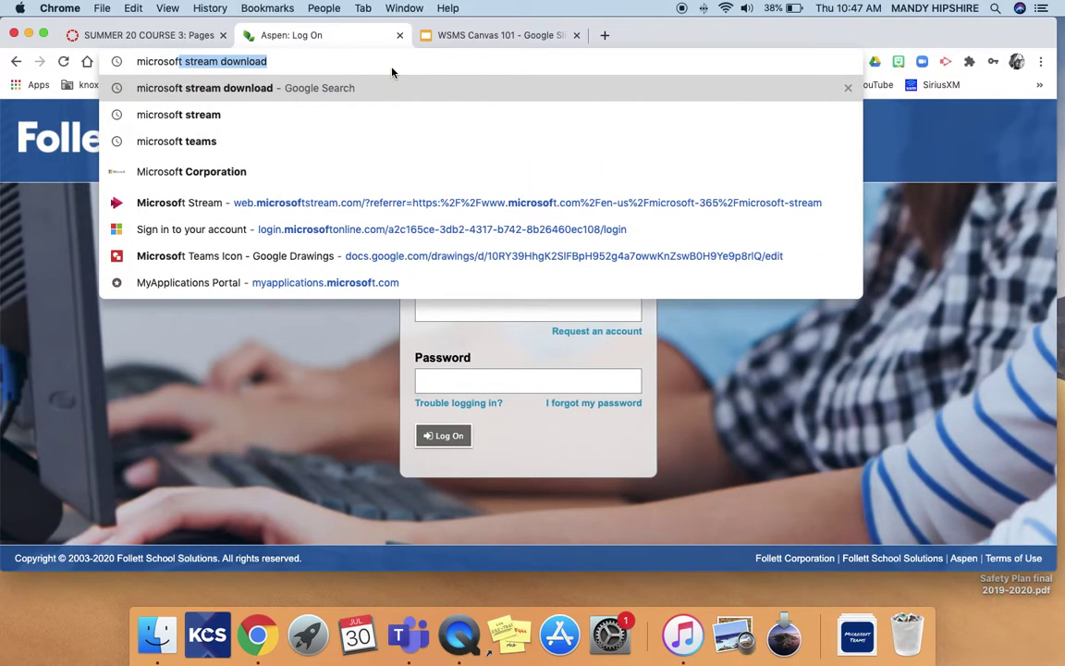
pyautogui.click(240, 140)
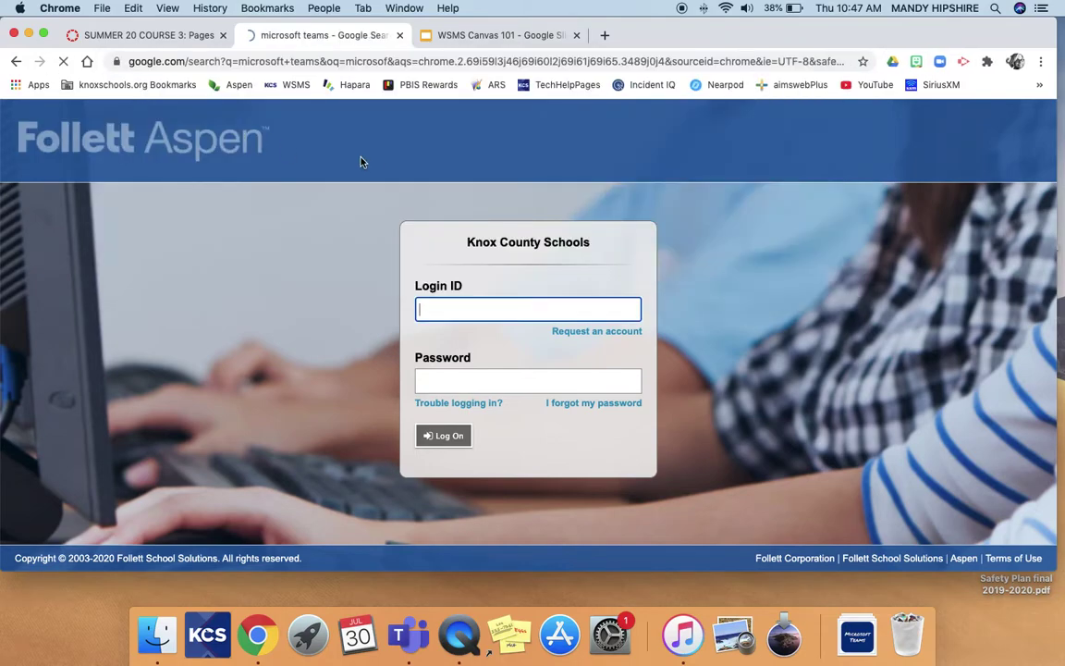
pyautogui.click(283, 255)
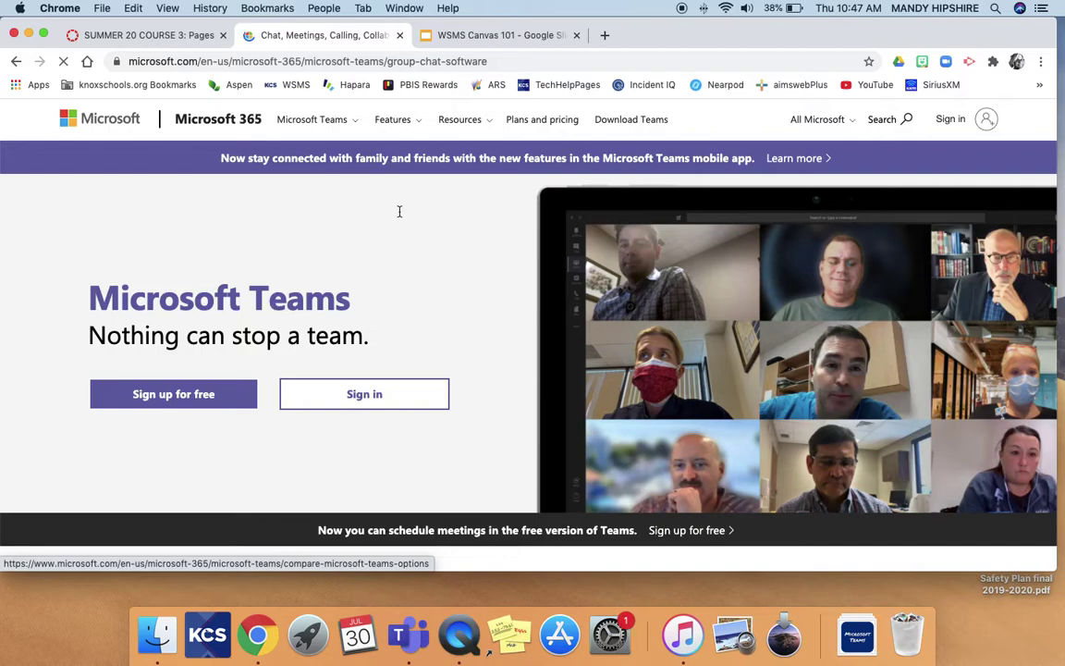
pyautogui.click(586, 62)
pyautogui.press('super+c')
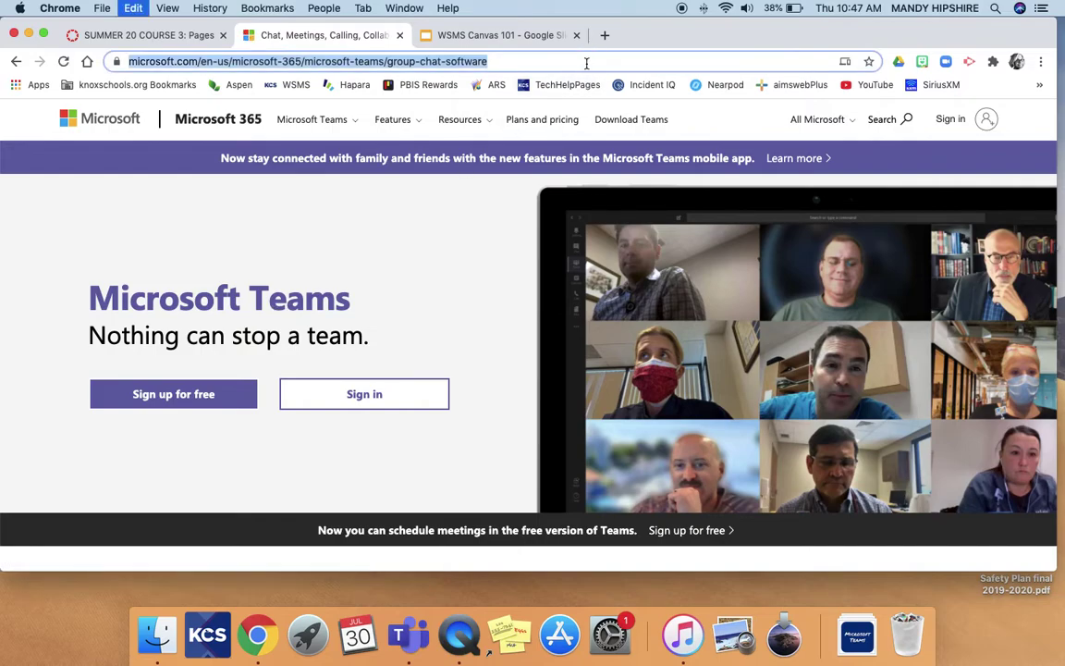
pyautogui.click(148, 35)
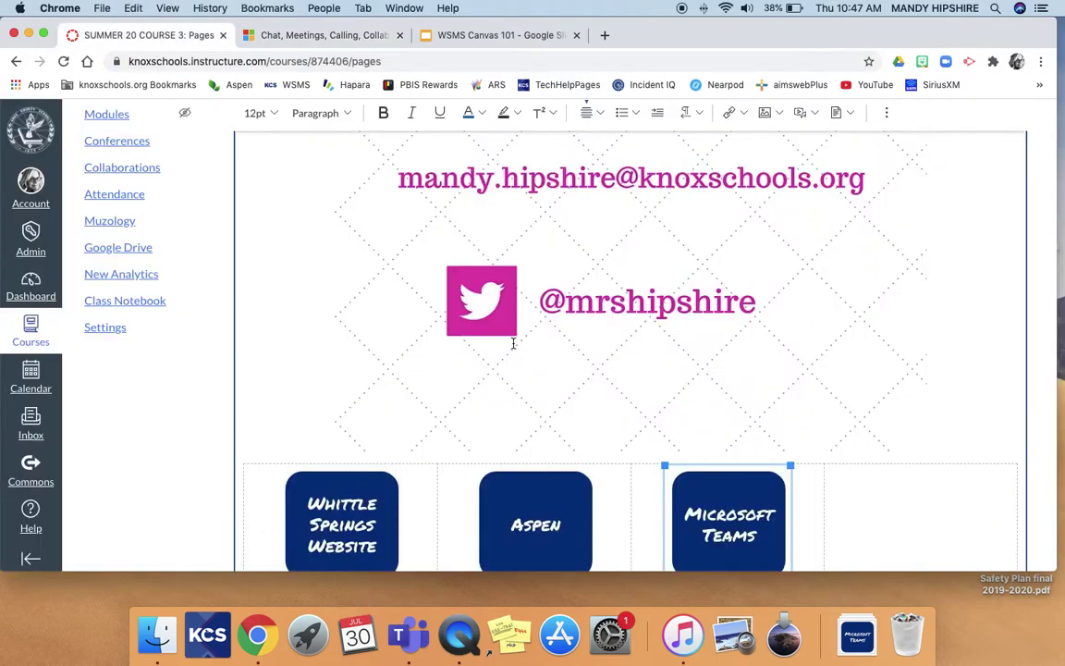
pyautogui.click(740, 111)
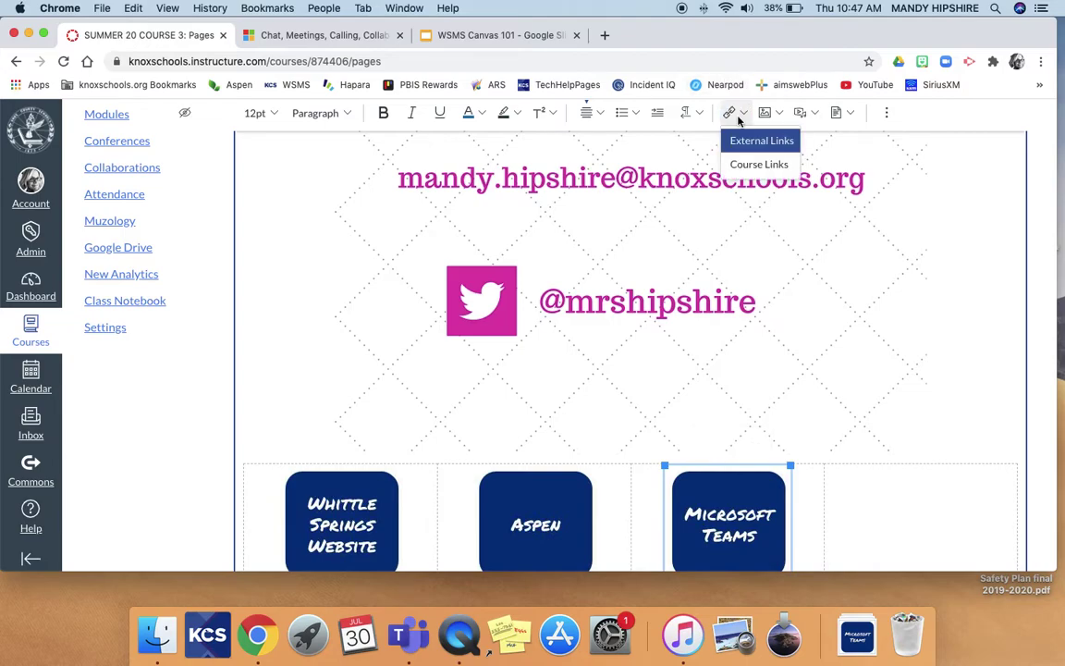
pyautogui.click(741, 144)
pyautogui.click(659, 350)
pyautogui.press('super+v')
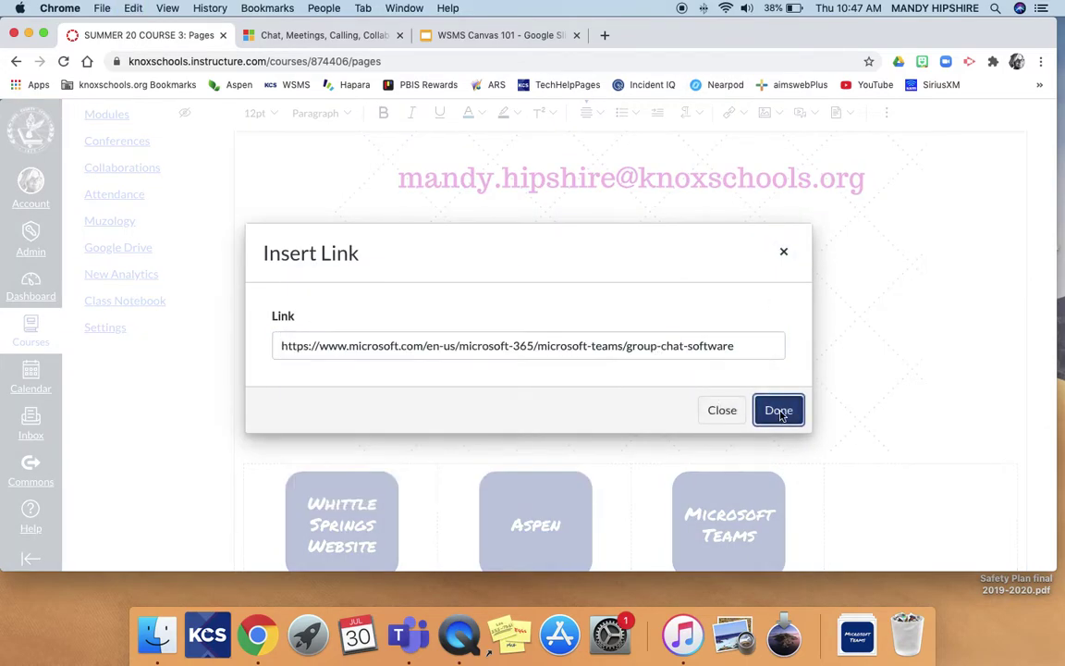
pyautogui.click(778, 411)
# Step: Upload ELA Textbook Icon.jpg from the Downloads folder and insert it into the table's fourth cell
pyautogui.click(857, 494)
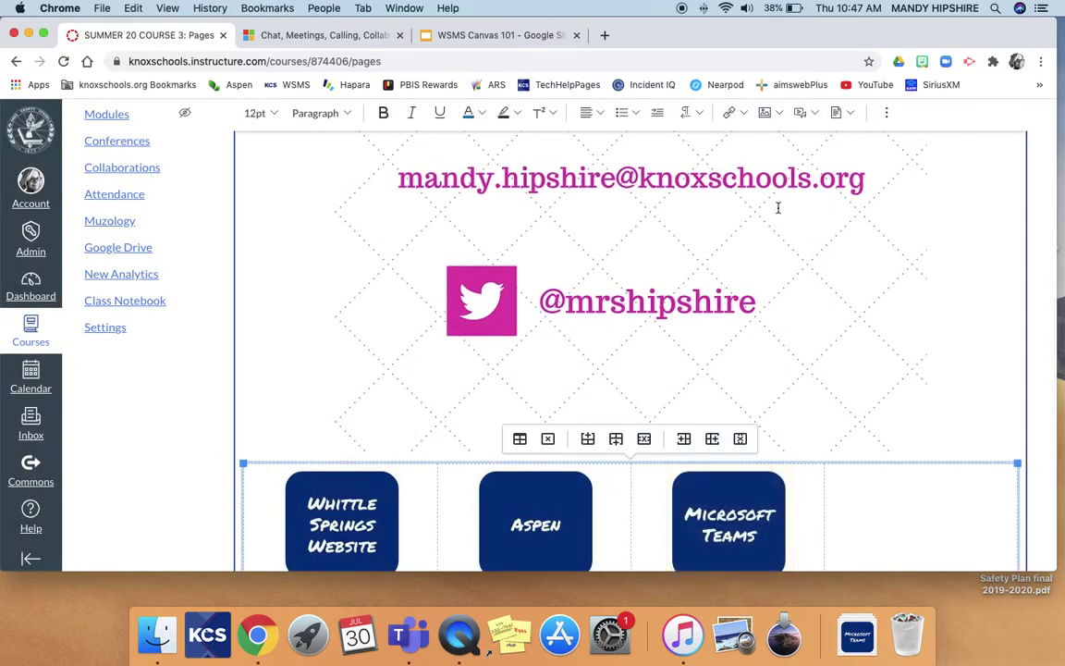
pyautogui.click(768, 112)
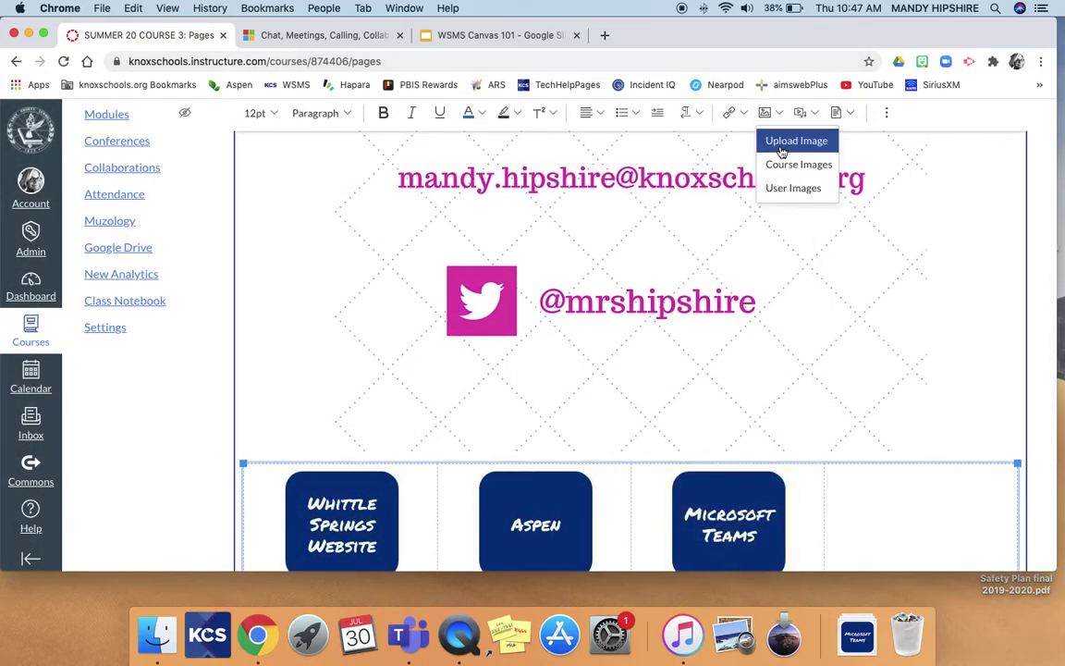
pyautogui.click(782, 143)
pyautogui.click(492, 400)
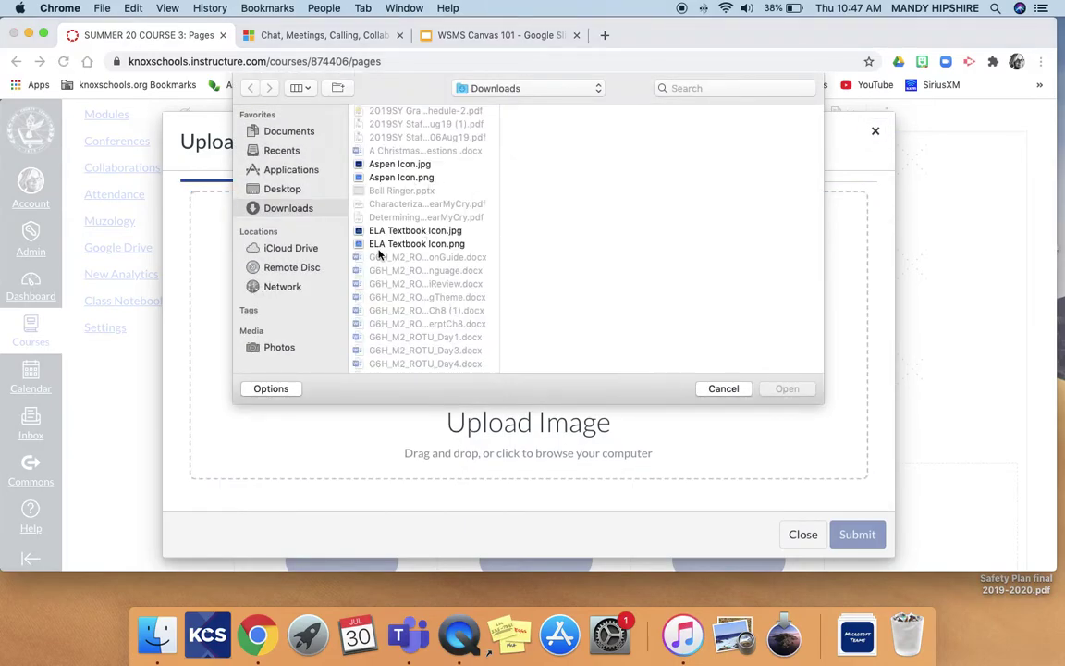
pyautogui.scroll(-5, 378, 255)
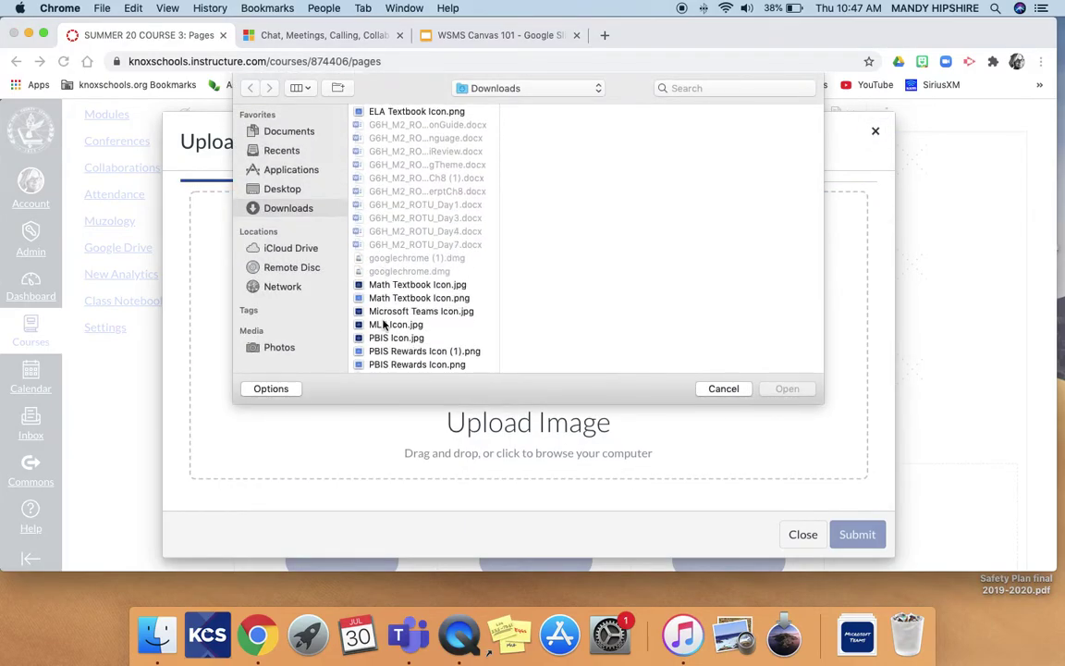
pyautogui.scroll(-2, 385, 324)
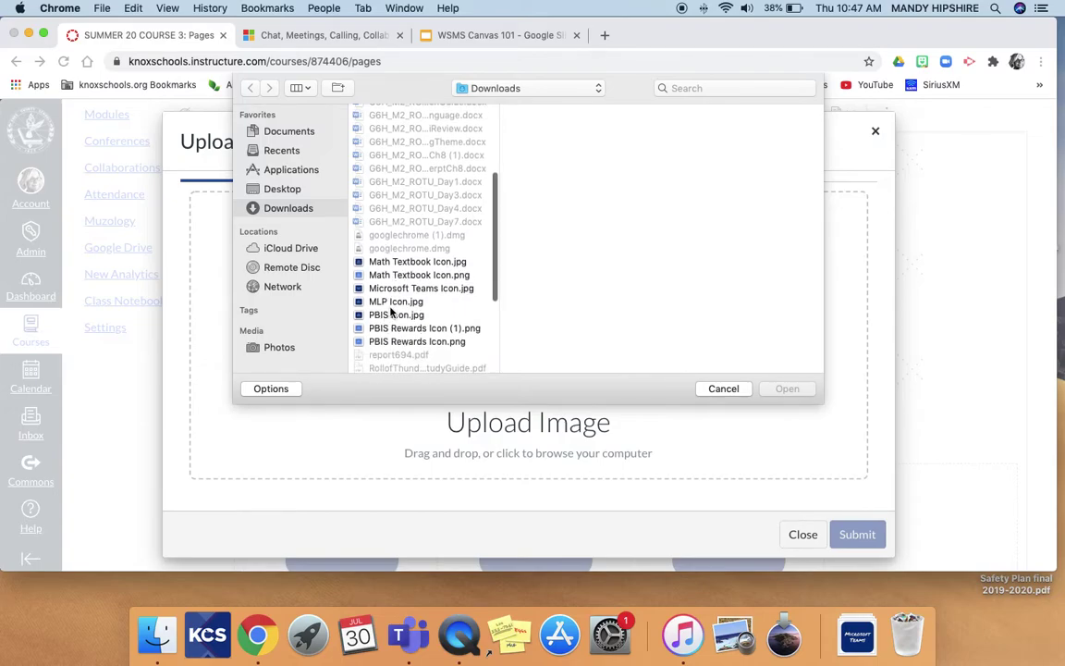
pyautogui.scroll(-6, 390, 311)
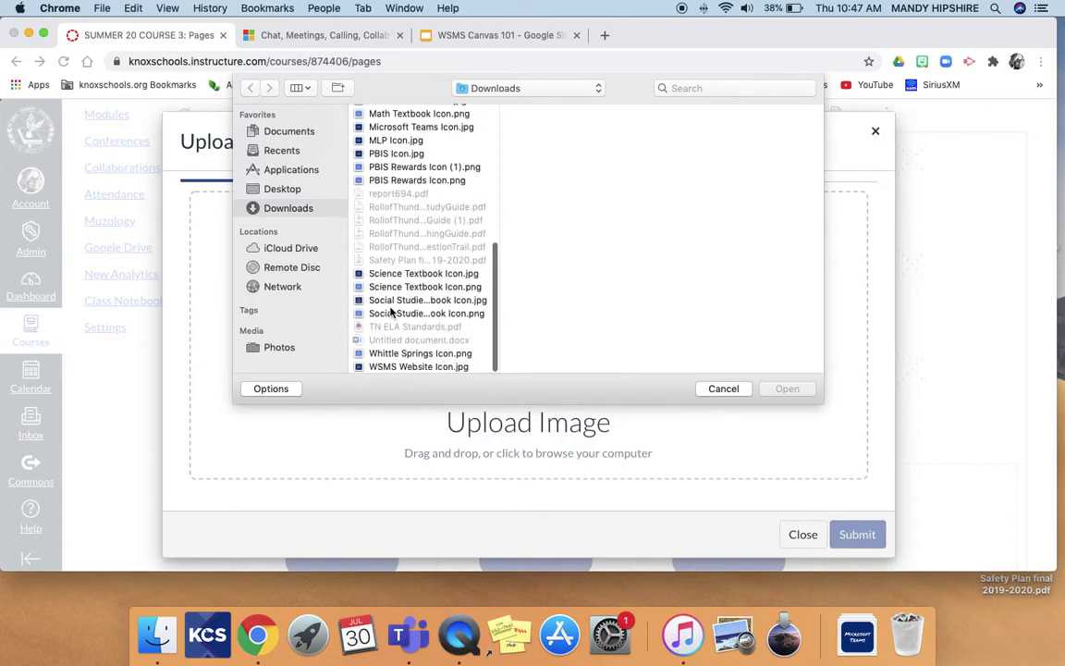
pyautogui.scroll(8, 390, 312)
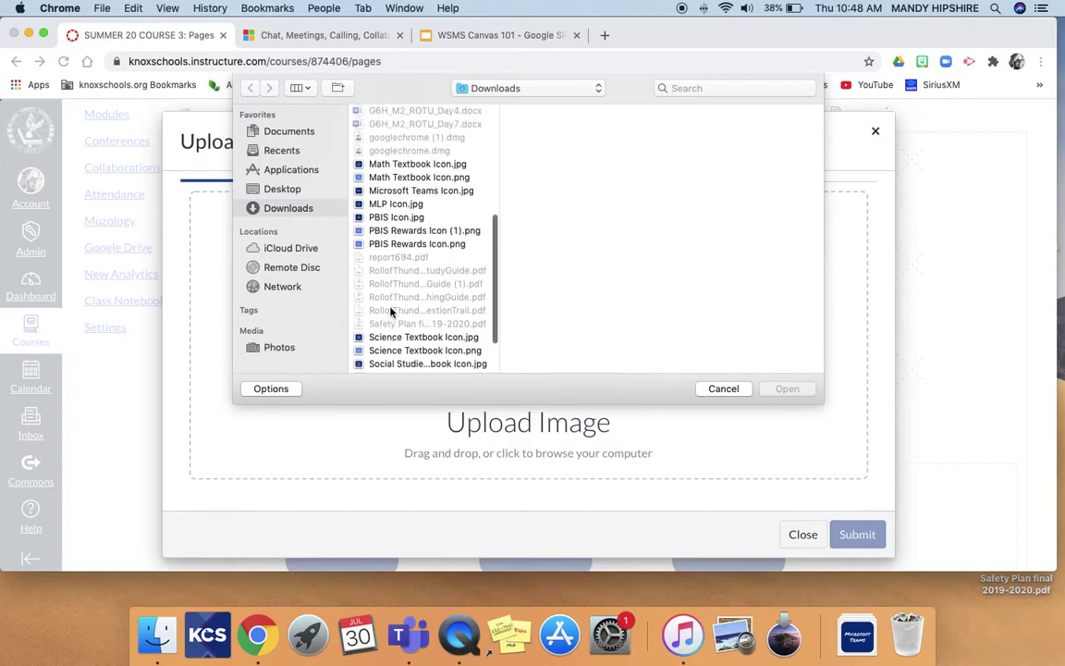
pyautogui.scroll(2, 390, 312)
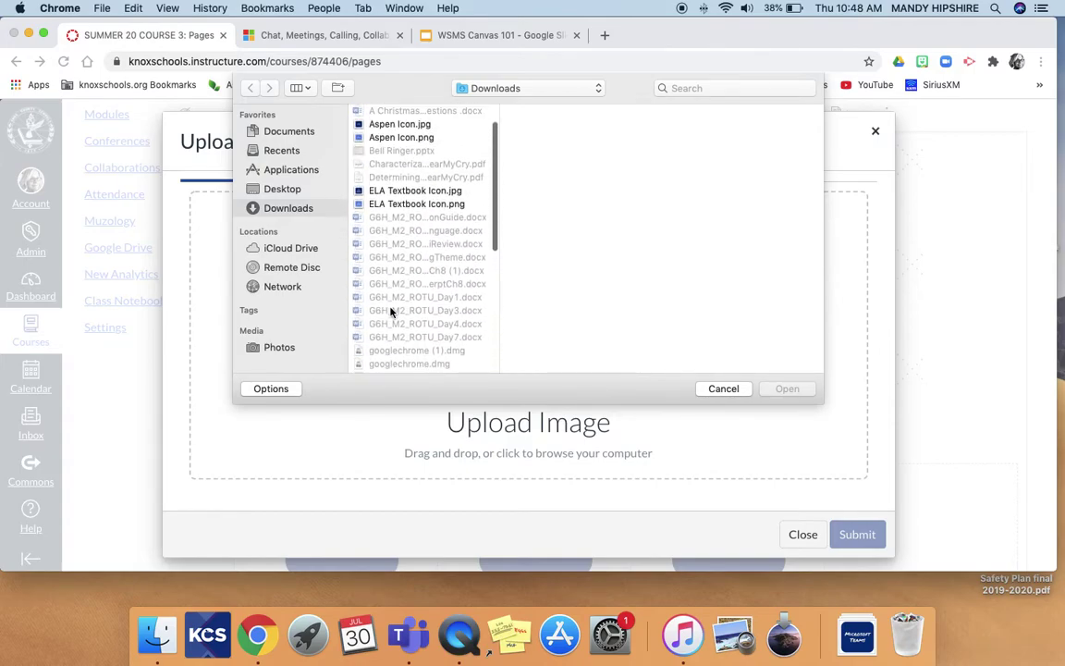
pyautogui.click(409, 189)
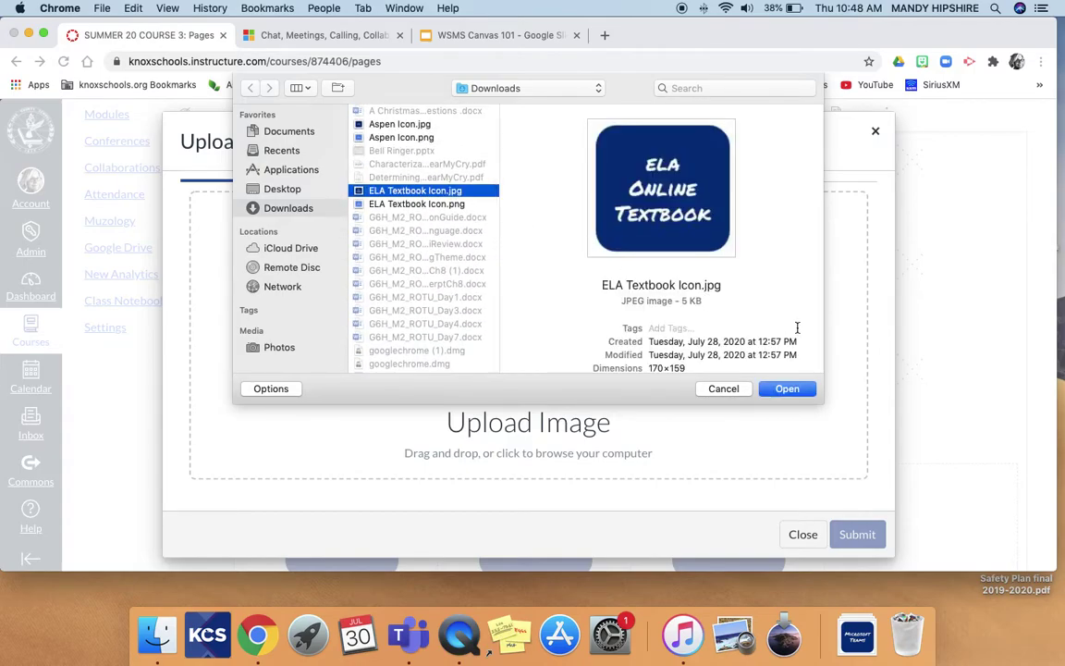
pyautogui.click(786, 389)
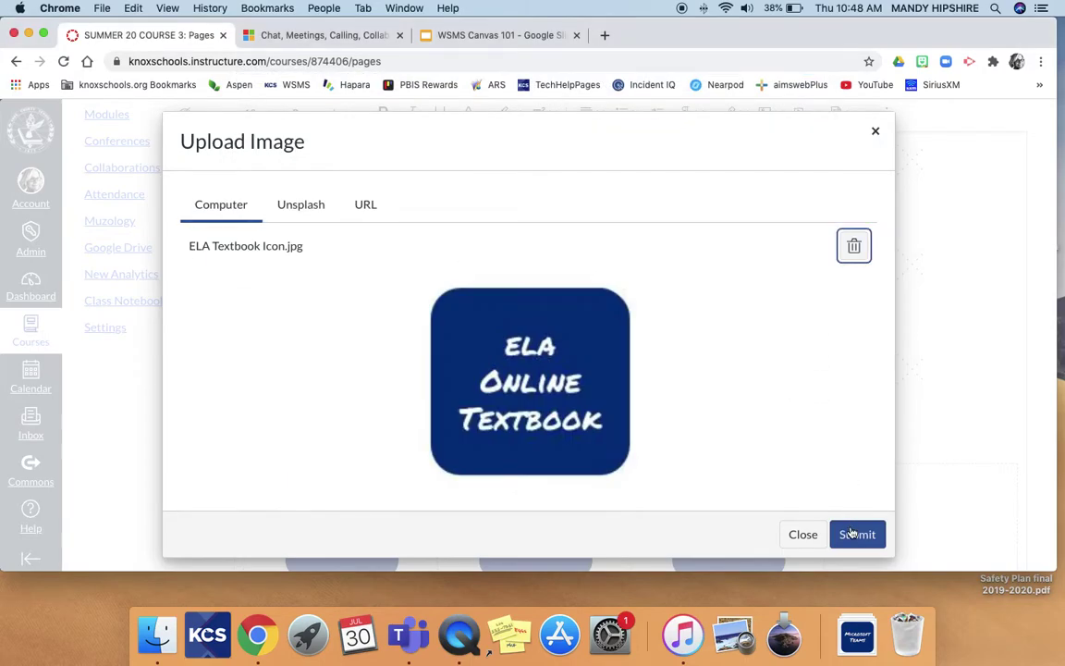
pyautogui.click(853, 534)
# Step: Center the ELA Online Textbook icon within its table cell
pyautogui.scroll(5, 820, 351)
pyautogui.scroll(-5, 821, 352)
pyautogui.click(899, 360)
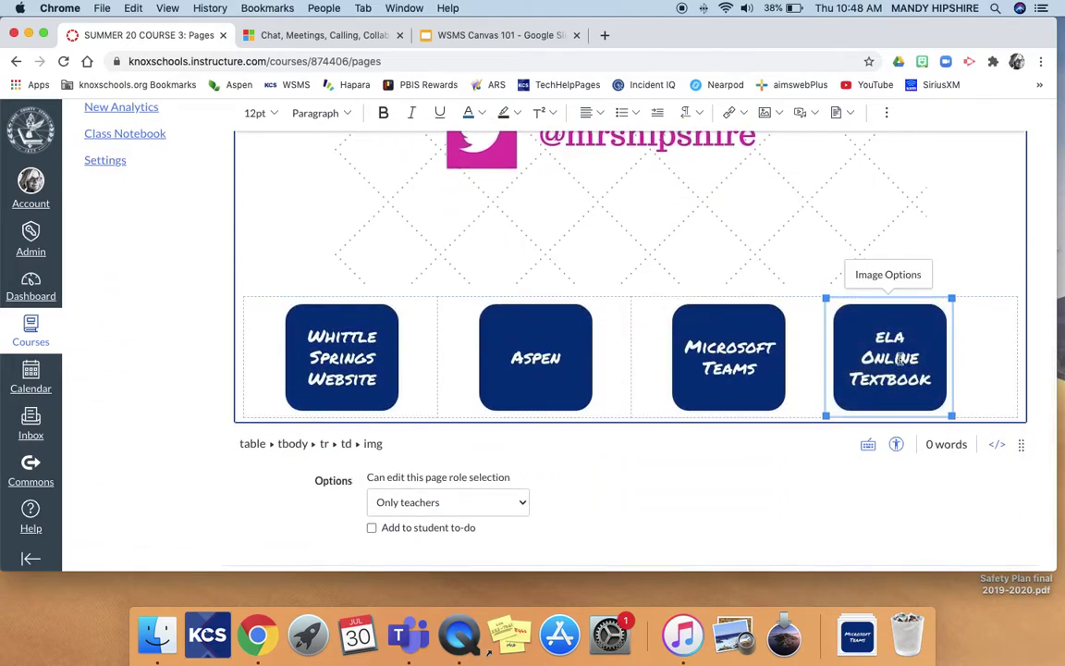
pyautogui.click(594, 112)
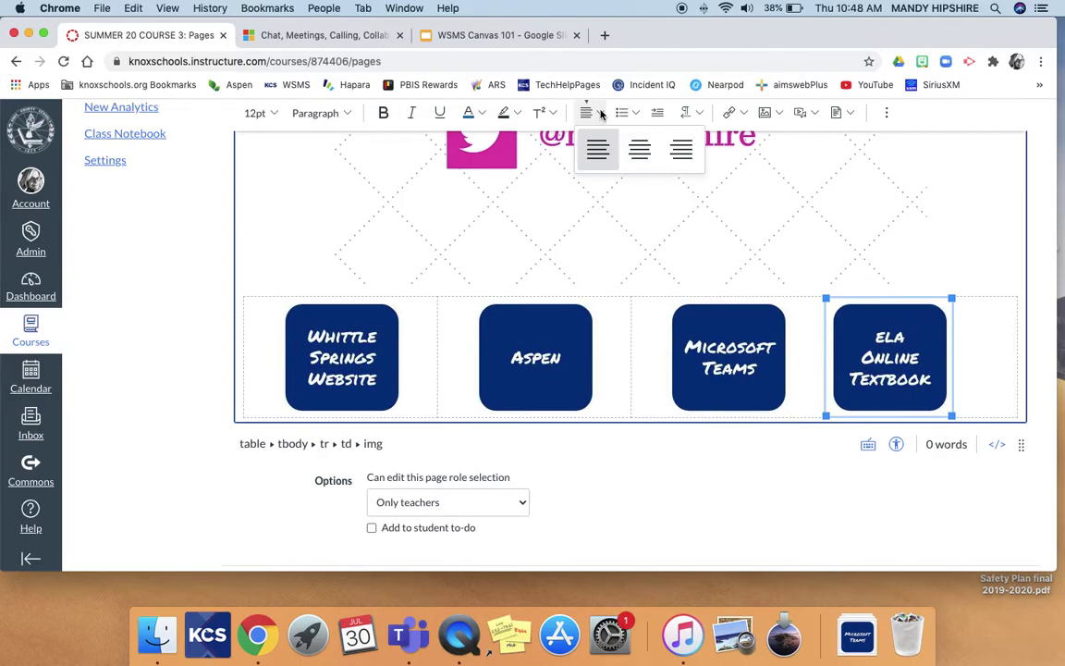
pyautogui.click(653, 149)
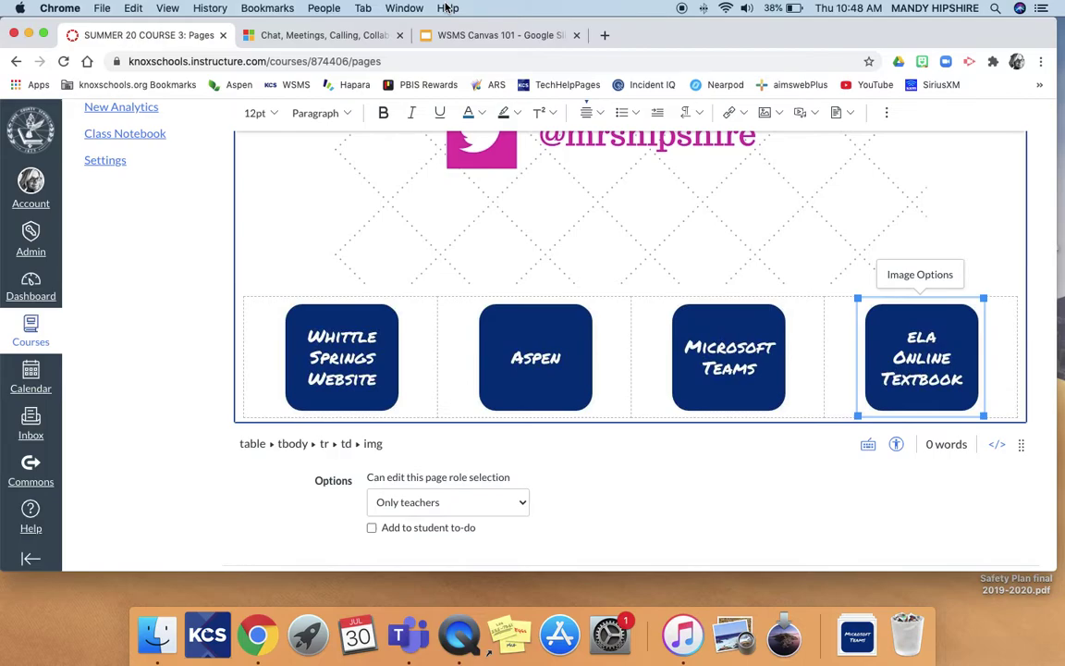
# Step: In the Microsoft Teams page's tab, search the web for amplify ela and open the Amplify ELA program page
pyautogui.click(323, 37)
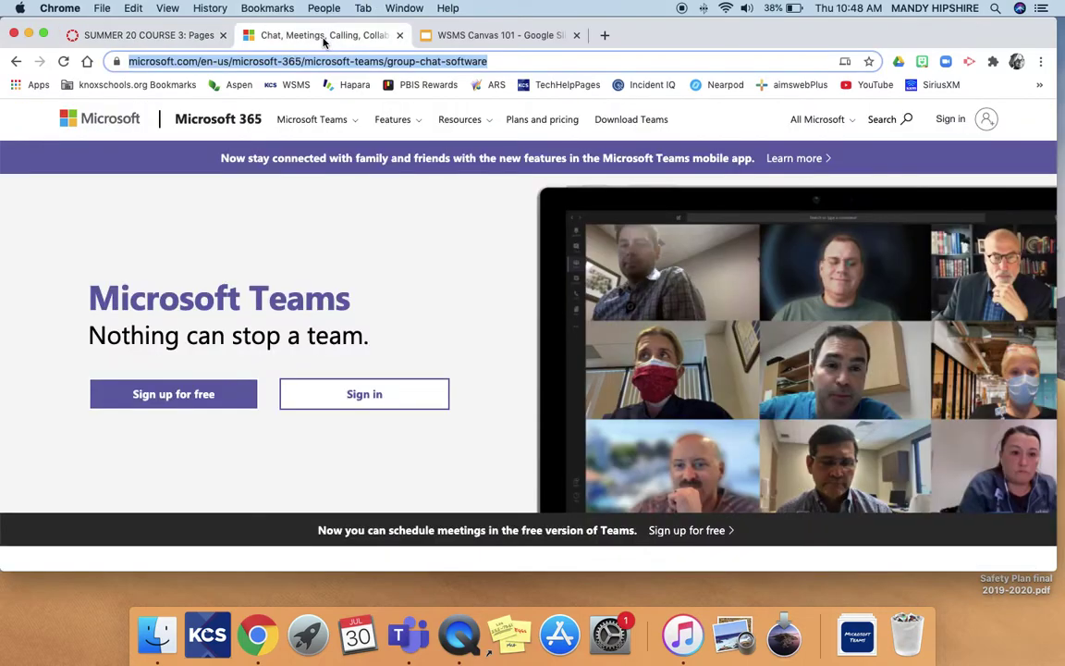
pyautogui.press('BackSpace')
pyautogui.write('amplif')
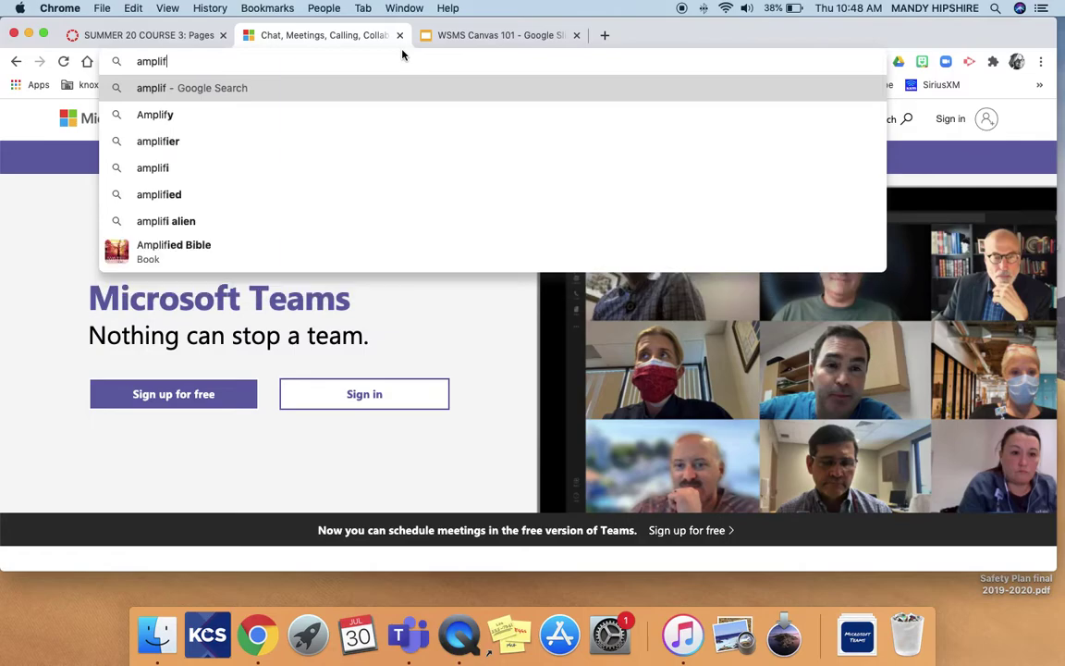
pyautogui.write('y')
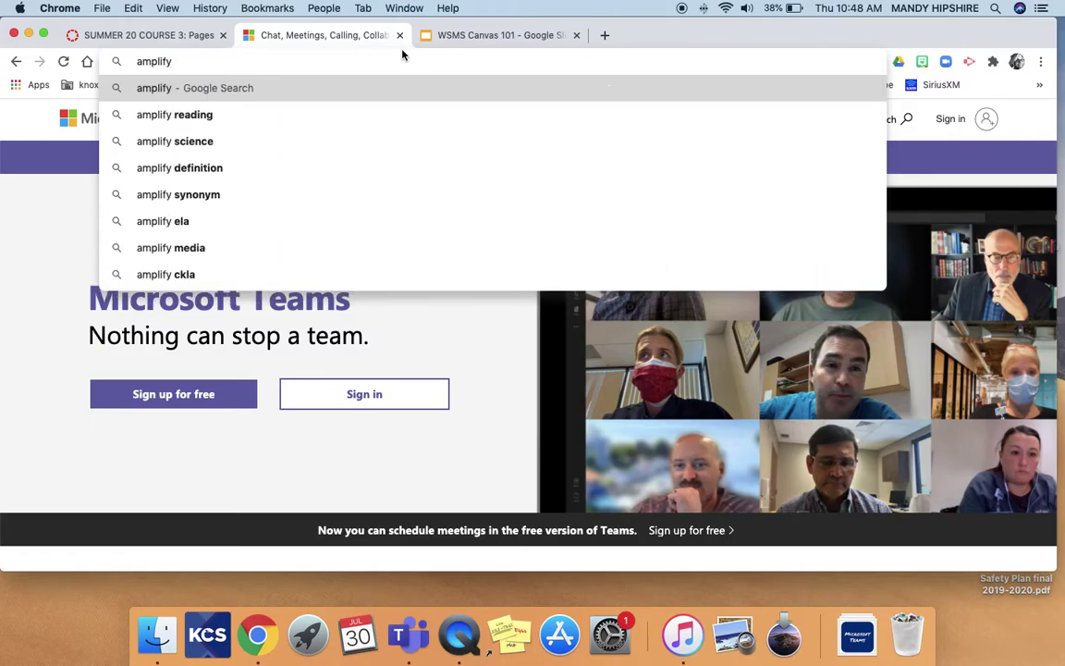
pyautogui.write(' reading')
pyautogui.press('BackSpace')
pyautogui.press('BackSpace')
pyautogui.press('BackSpace')
pyautogui.press('BackSpace')
pyautogui.press('BackSpace')
pyautogui.press('BackSpace')
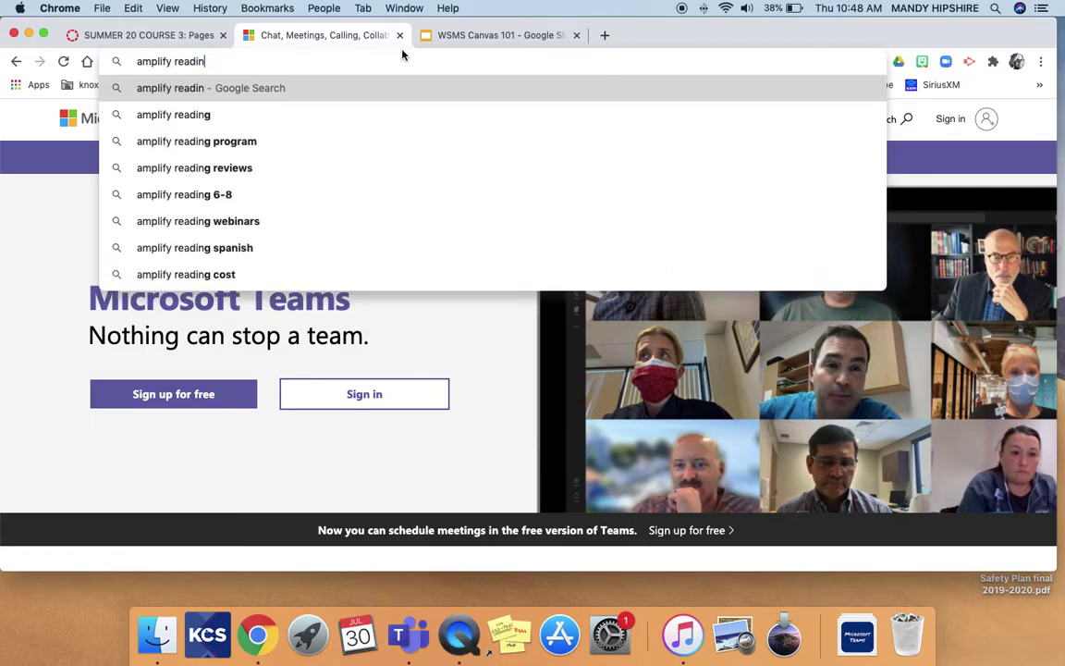
pyautogui.press('BackSpace')
pyautogui.write('ela')
pyautogui.press('Return')
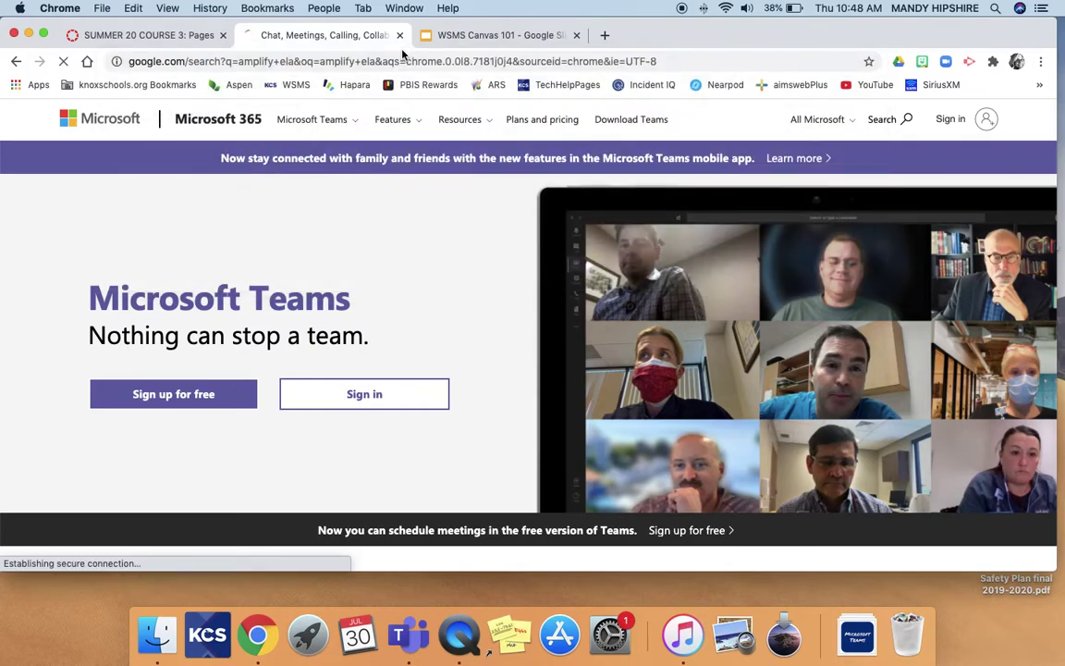
pyautogui.click(240, 256)
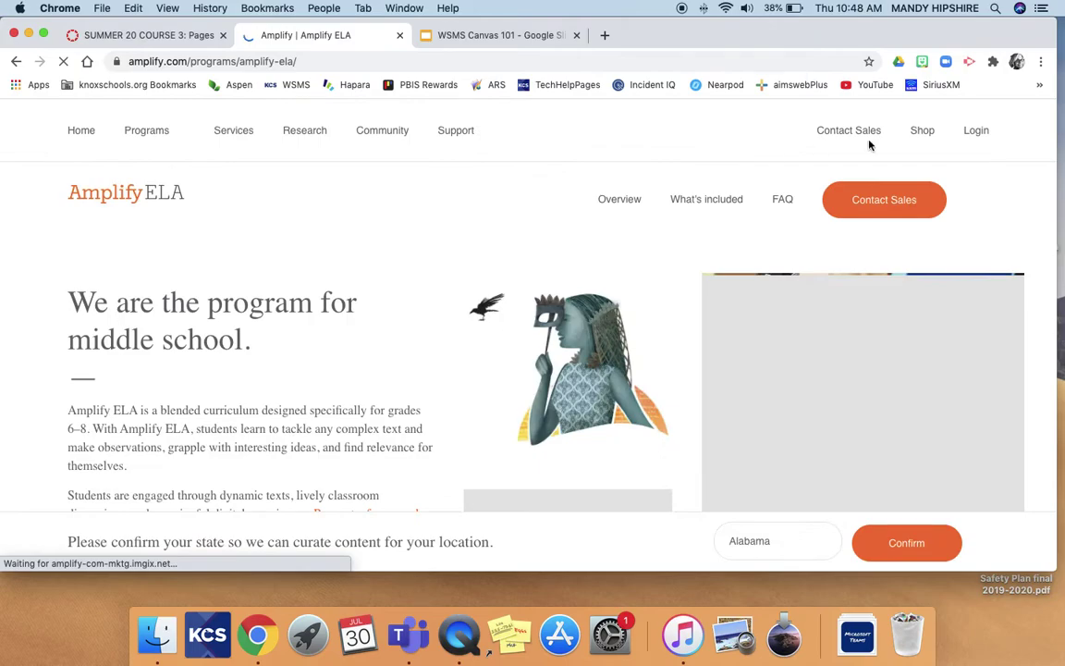
# Step: Go to Amplify's login page and open the Welcome to Amplify sign-in page from its list of programs
pyautogui.click(979, 132)
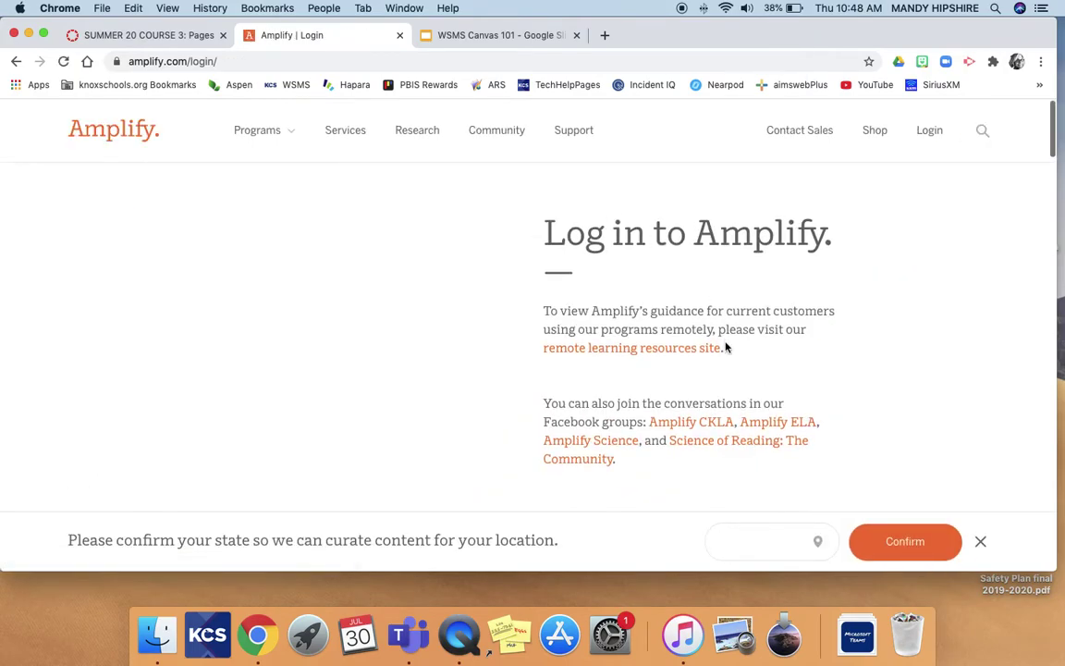
pyautogui.click(768, 428)
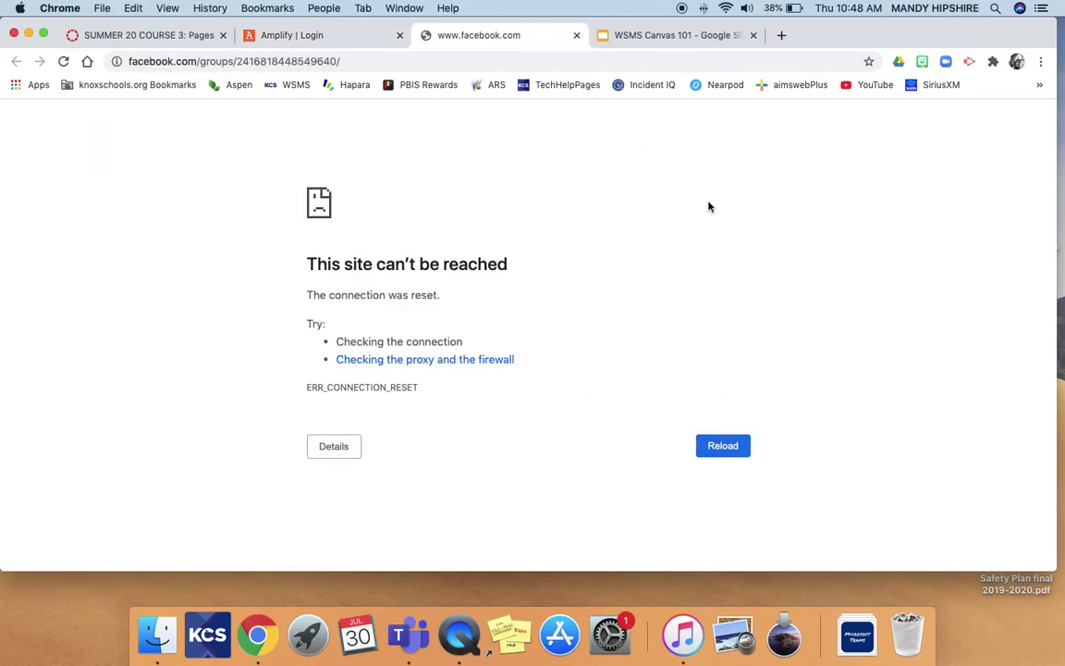
pyautogui.click(576, 36)
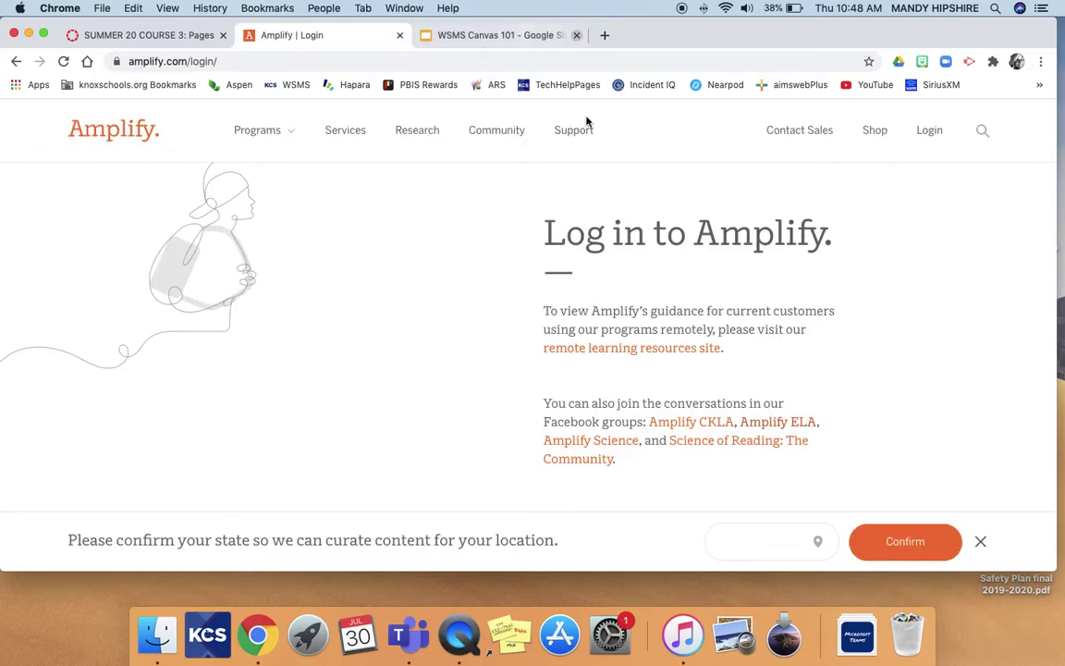
pyautogui.scroll(-2, 699, 467)
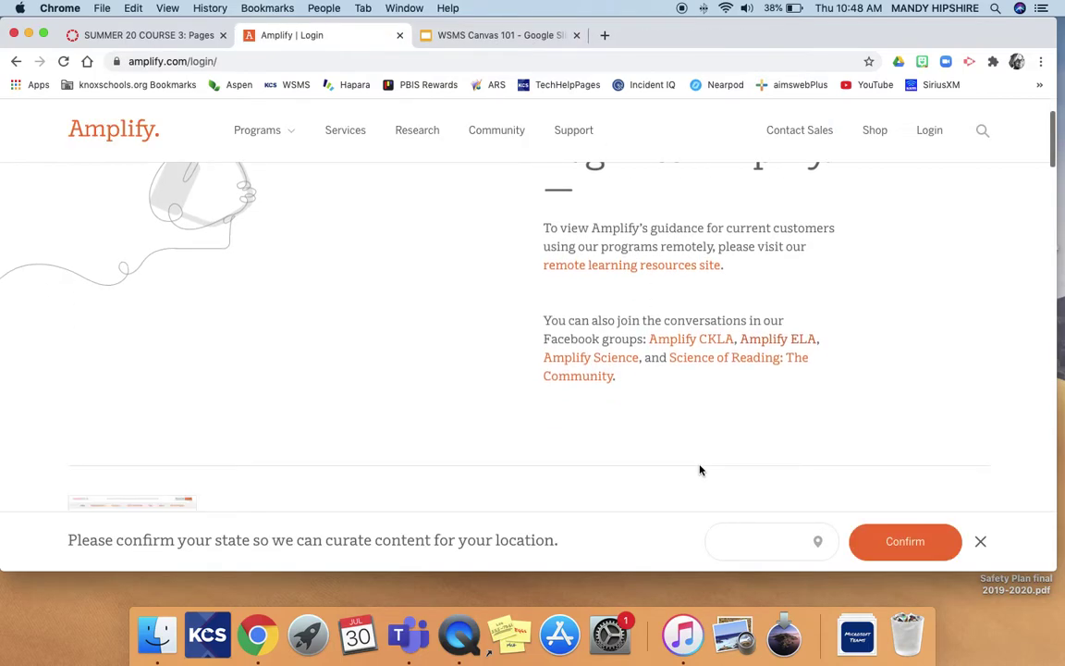
pyautogui.click(931, 134)
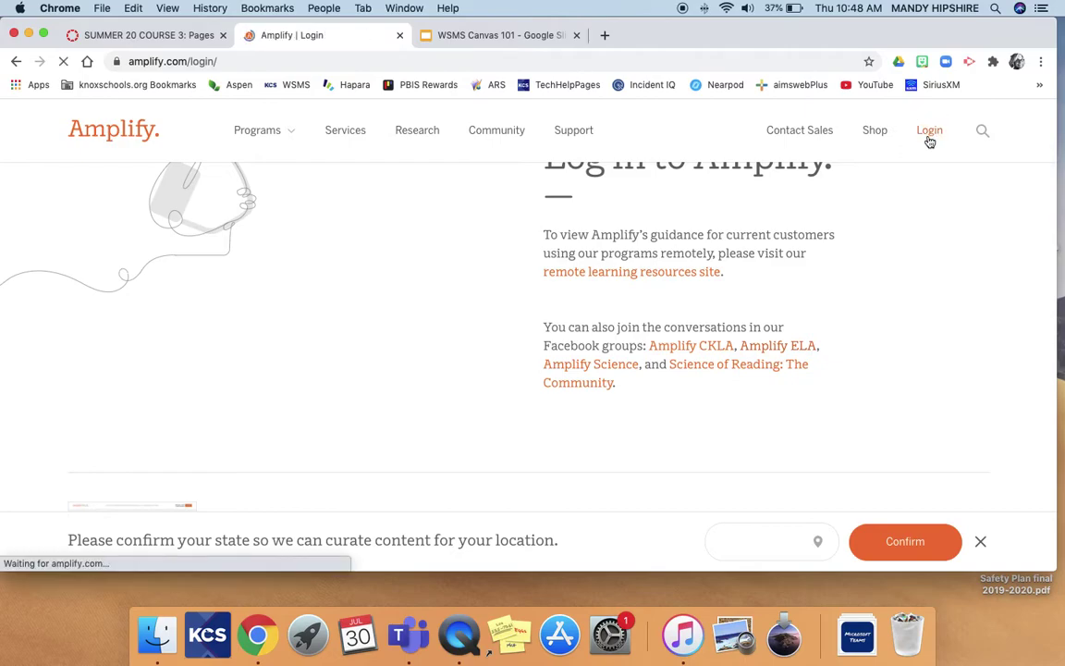
pyautogui.scroll(-5, 562, 278)
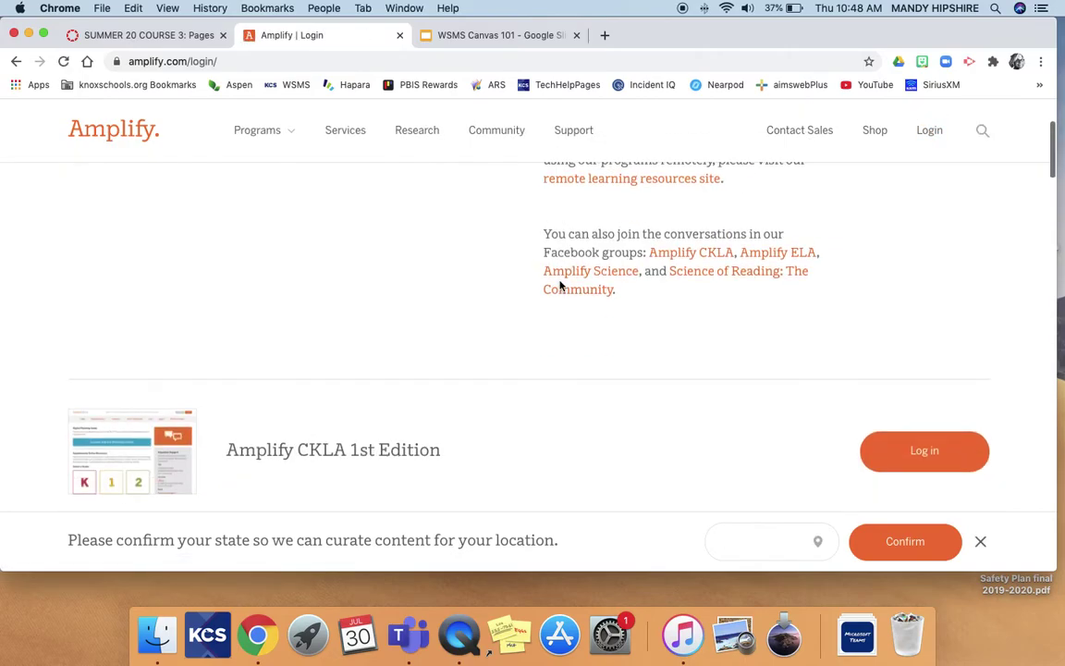
pyautogui.scroll(-10, 848, 392)
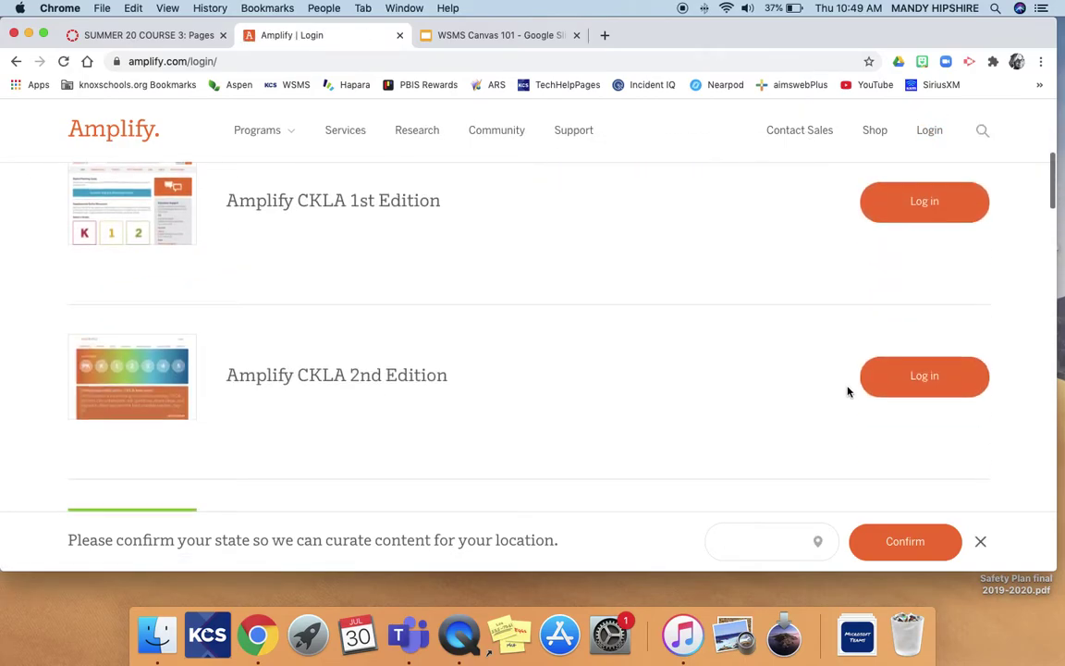
pyautogui.scroll(-3, 848, 392)
pyautogui.click(918, 323)
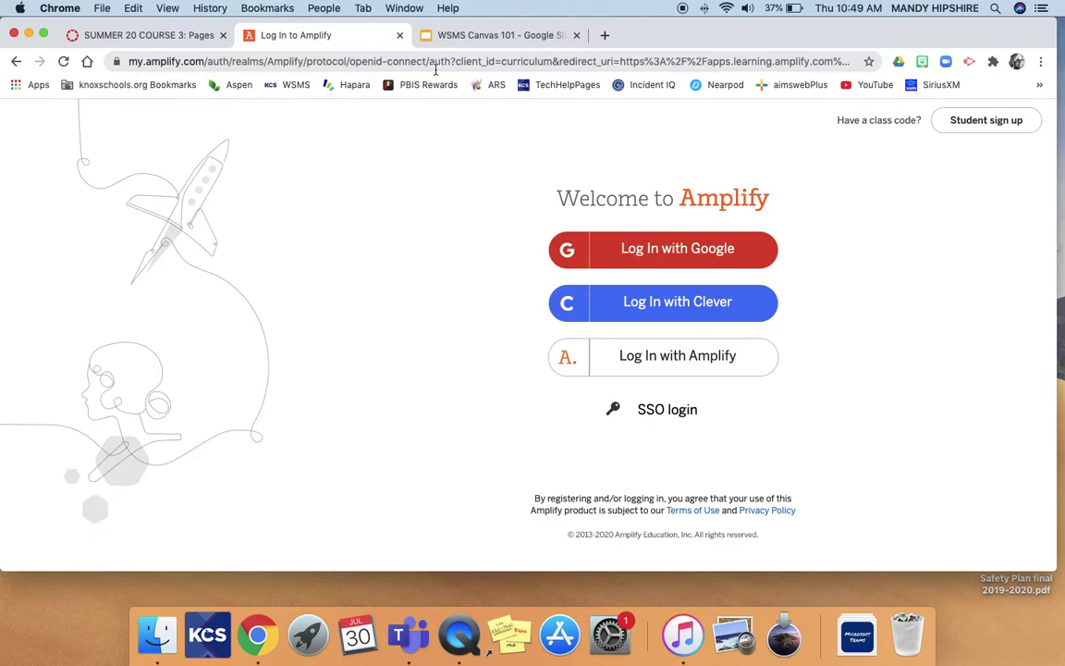
# Step: Copy the Amplify sign-in page's address and insert it as an external link on the ELA Online Textbook icon in the Canvas page
pyautogui.click(497, 61)
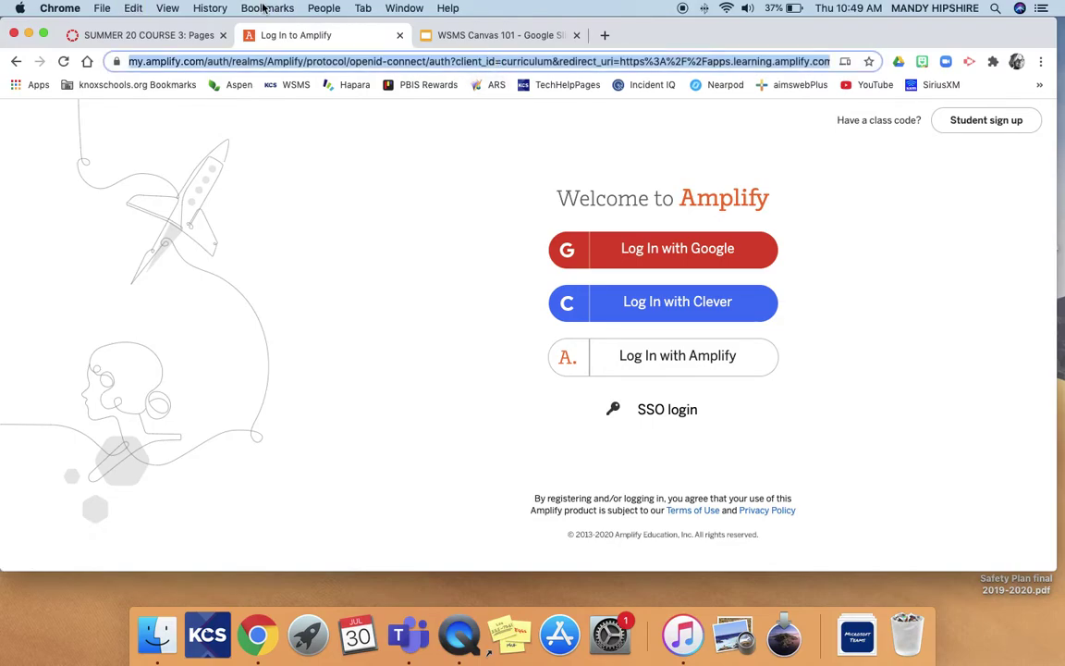
pyautogui.click(197, 37)
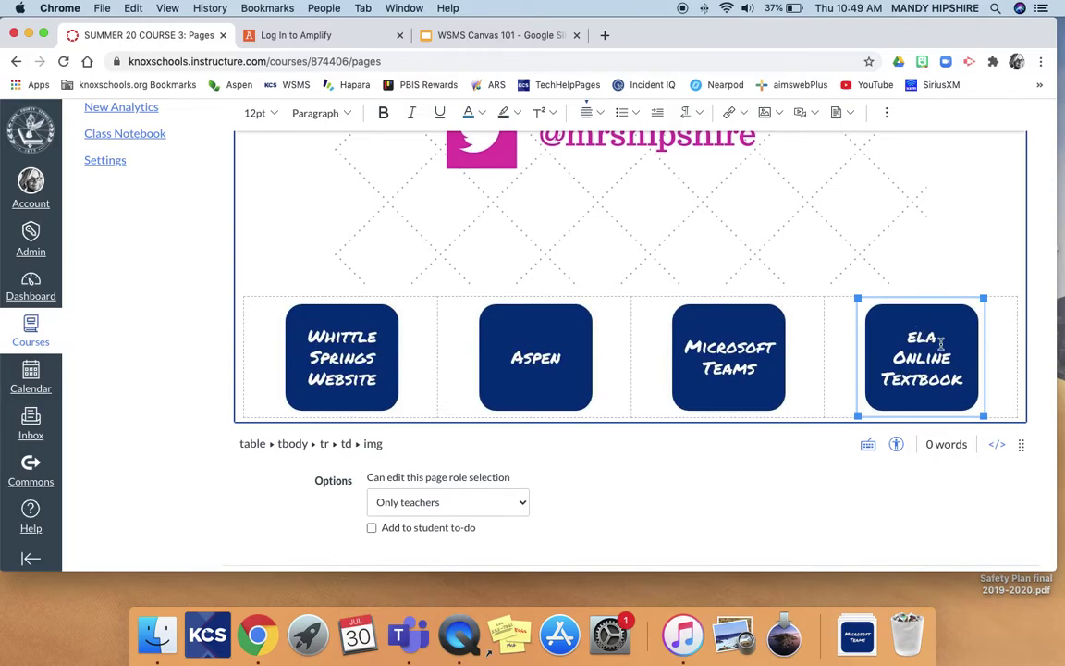
pyautogui.click(740, 112)
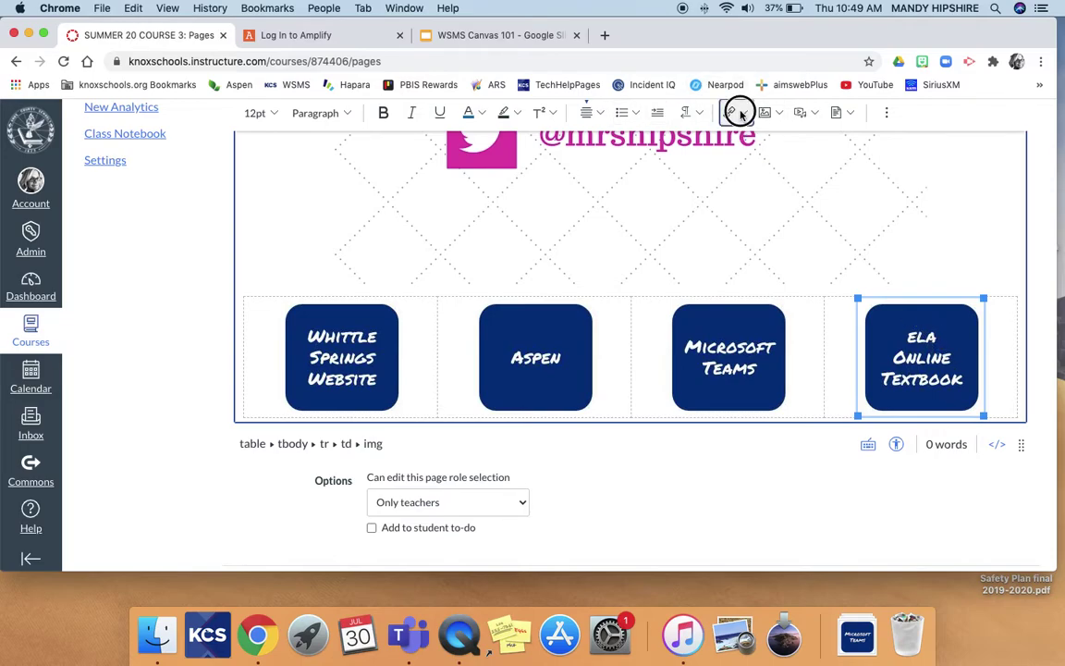
pyautogui.click(766, 141)
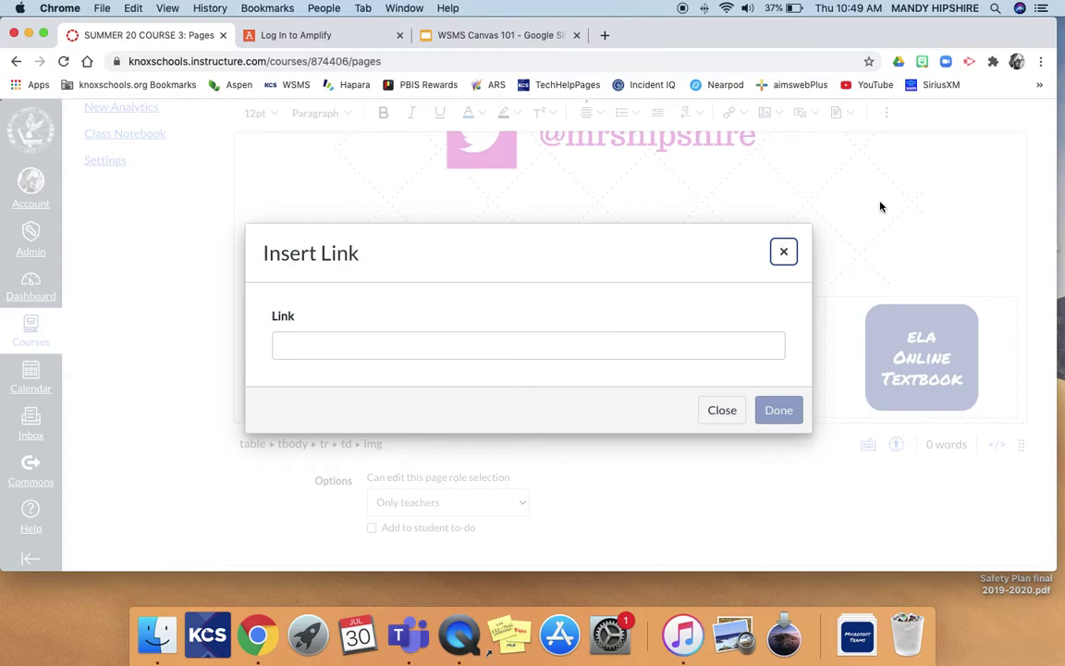
pyautogui.click(693, 356)
pyautogui.press('cmd+v')
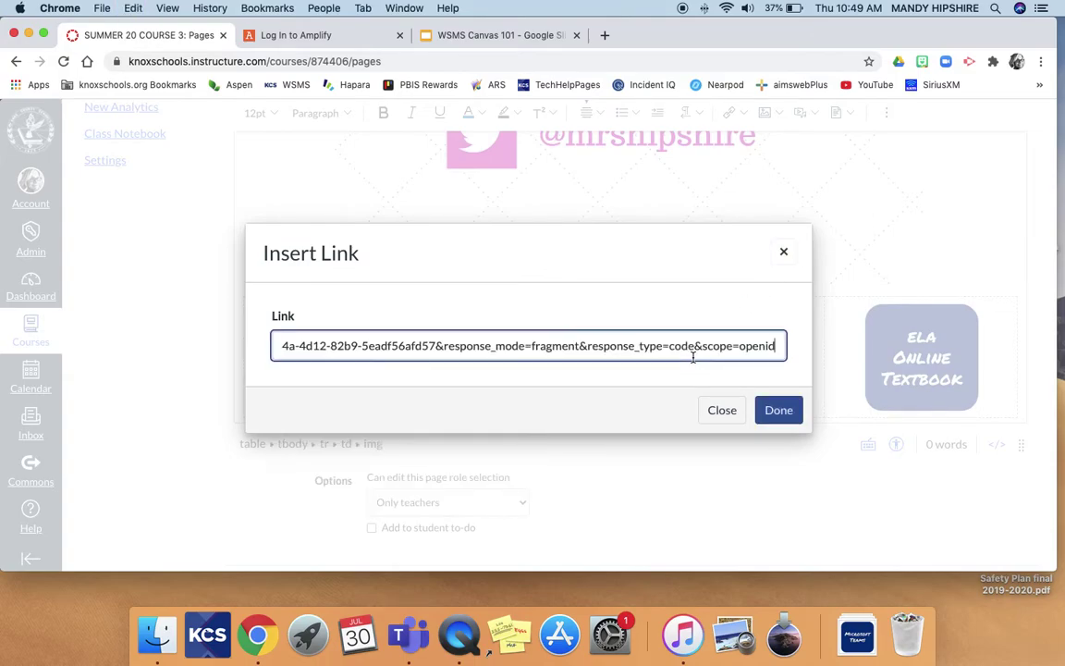
pyautogui.click(789, 414)
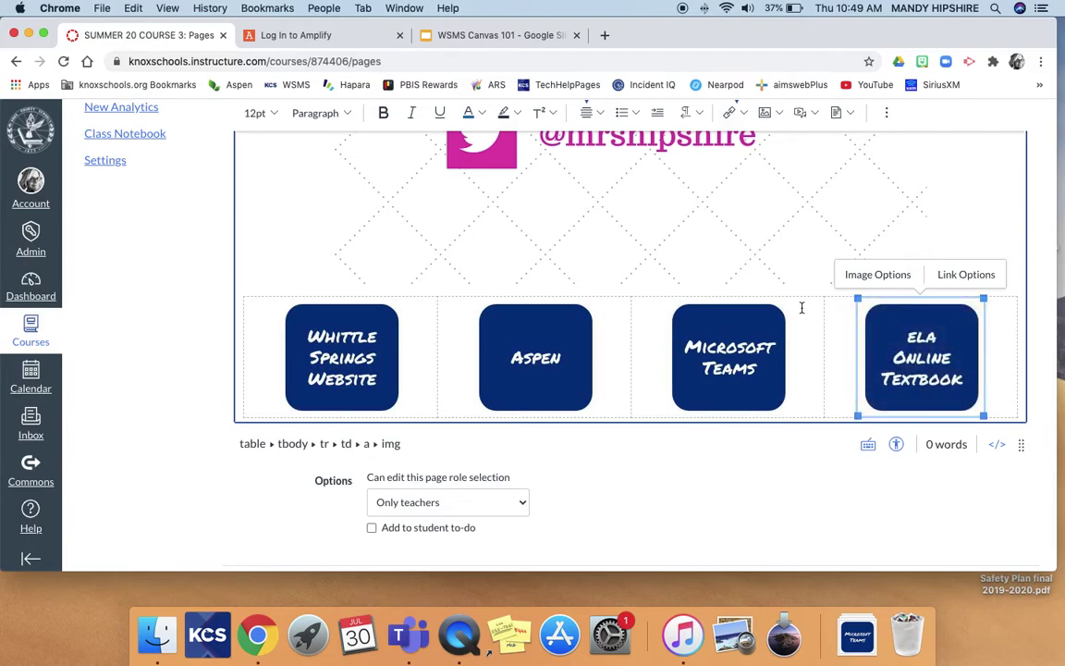
# Step: Save and publish the Home Page 1 page
pyautogui.scroll(-2, 802, 307)
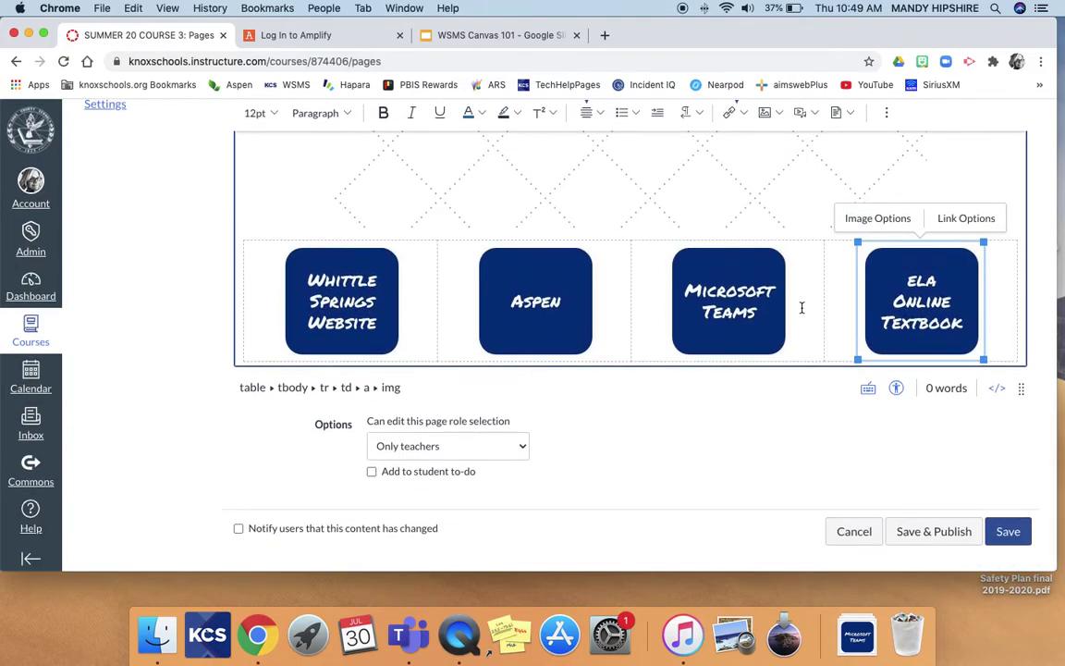
pyautogui.scroll(10, 801, 307)
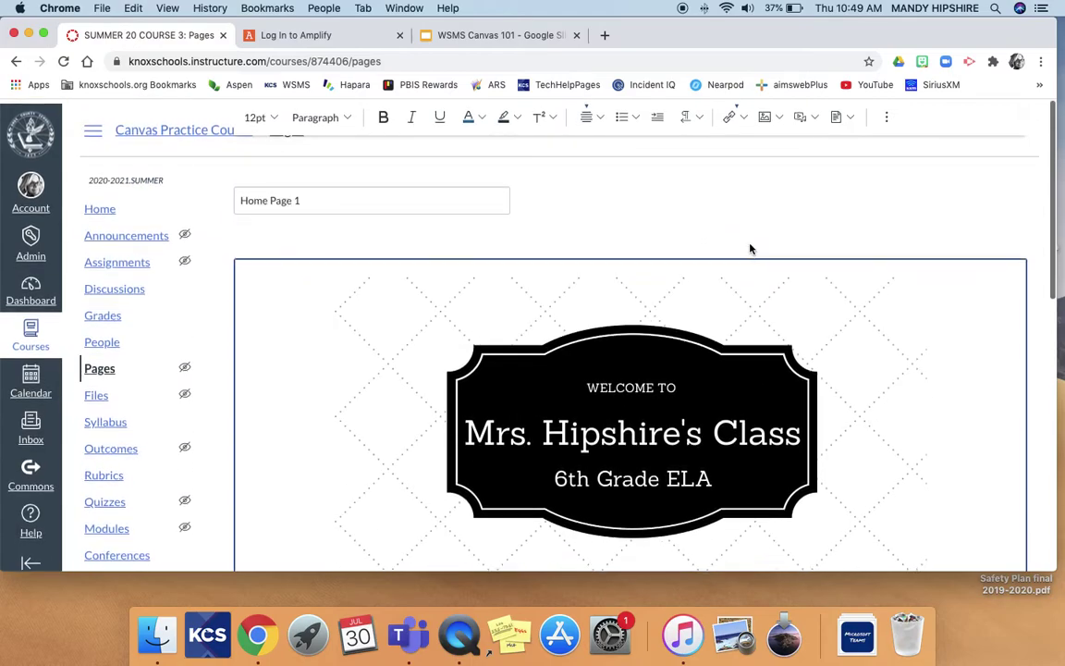
pyautogui.scroll(-10, 750, 248)
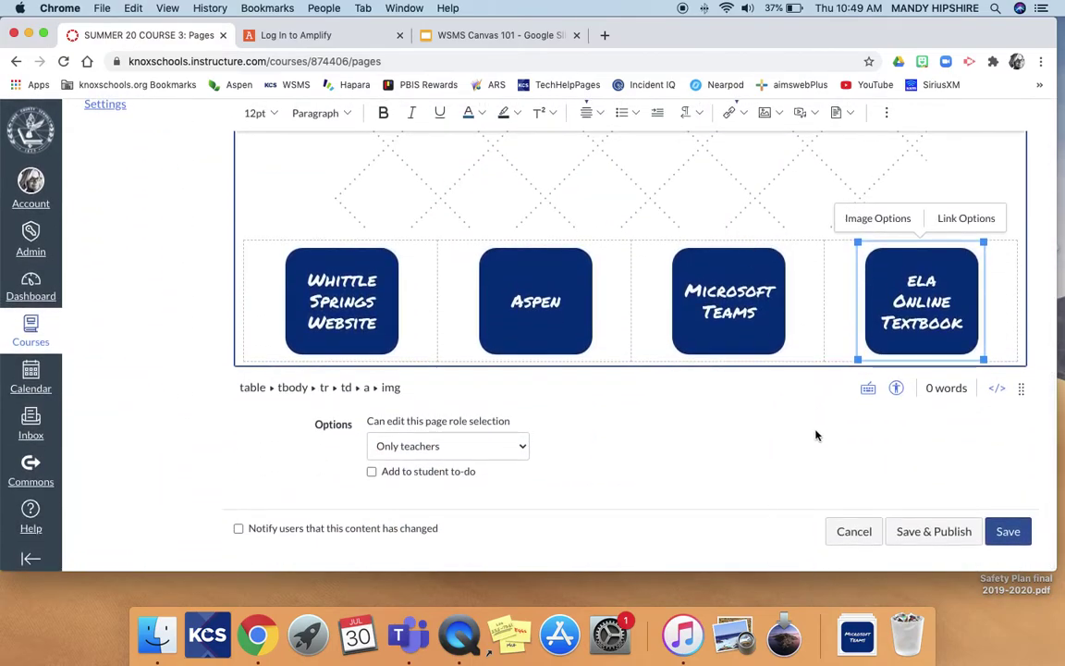
pyautogui.click(921, 533)
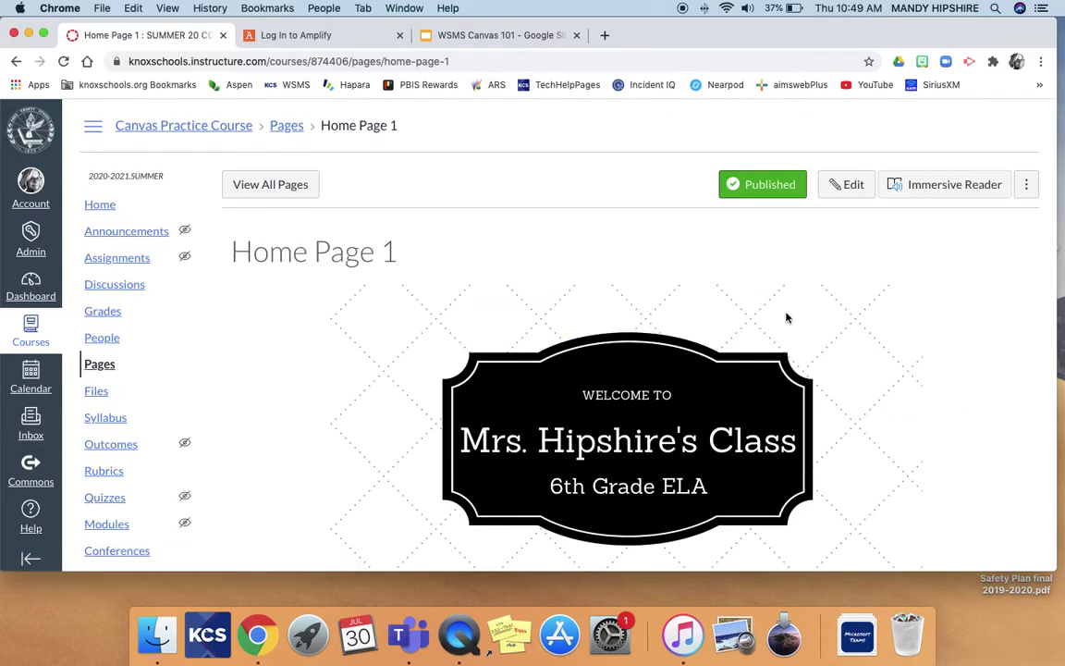
# Step: Review the published Home Page 1 and set it as the course's front page
pyautogui.scroll(-5, 787, 318)
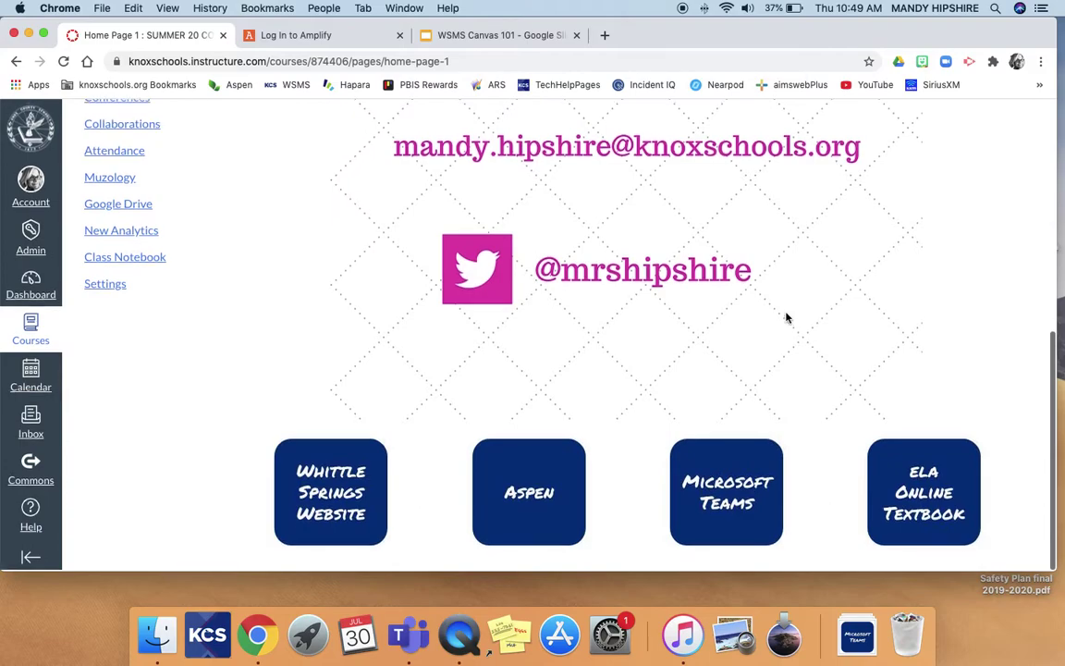
pyautogui.scroll(4, 787, 318)
pyautogui.scroll(2, 787, 318)
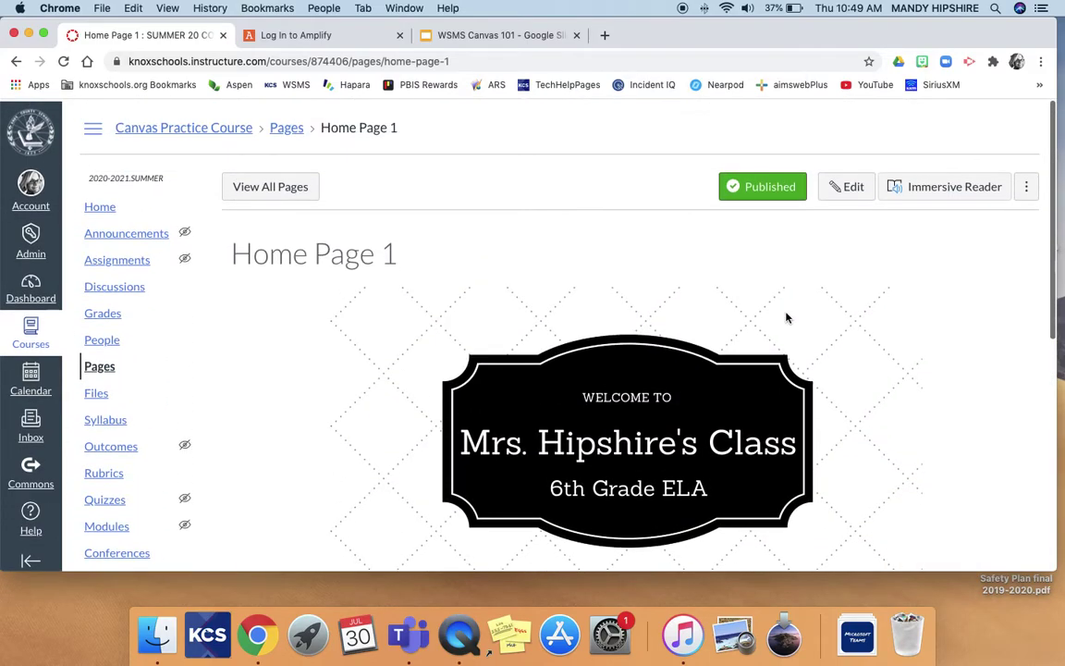
pyautogui.click(1029, 185)
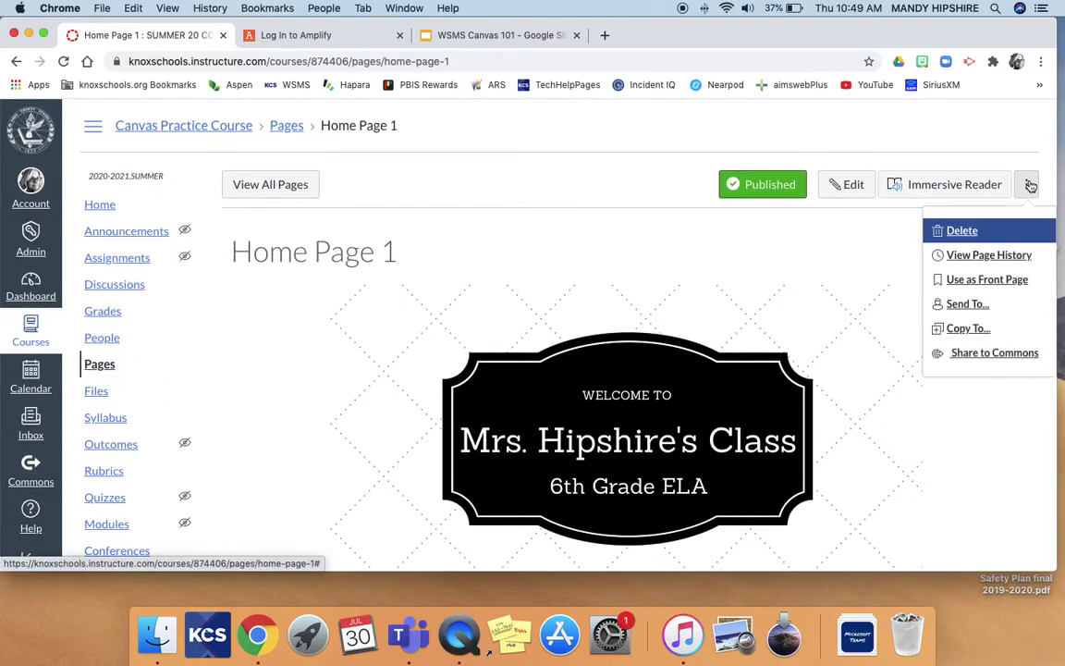
pyautogui.click(983, 280)
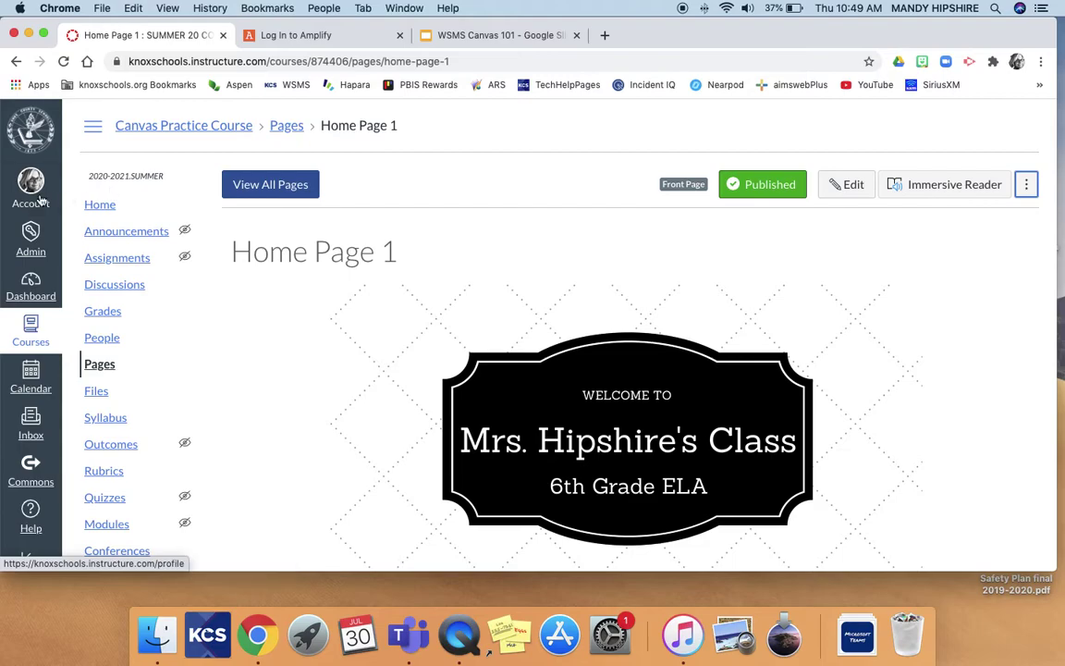
# Step: Set the course home page to display the Pages Front Page, Home Page 1, instead of Course Modules
pyautogui.click(104, 206)
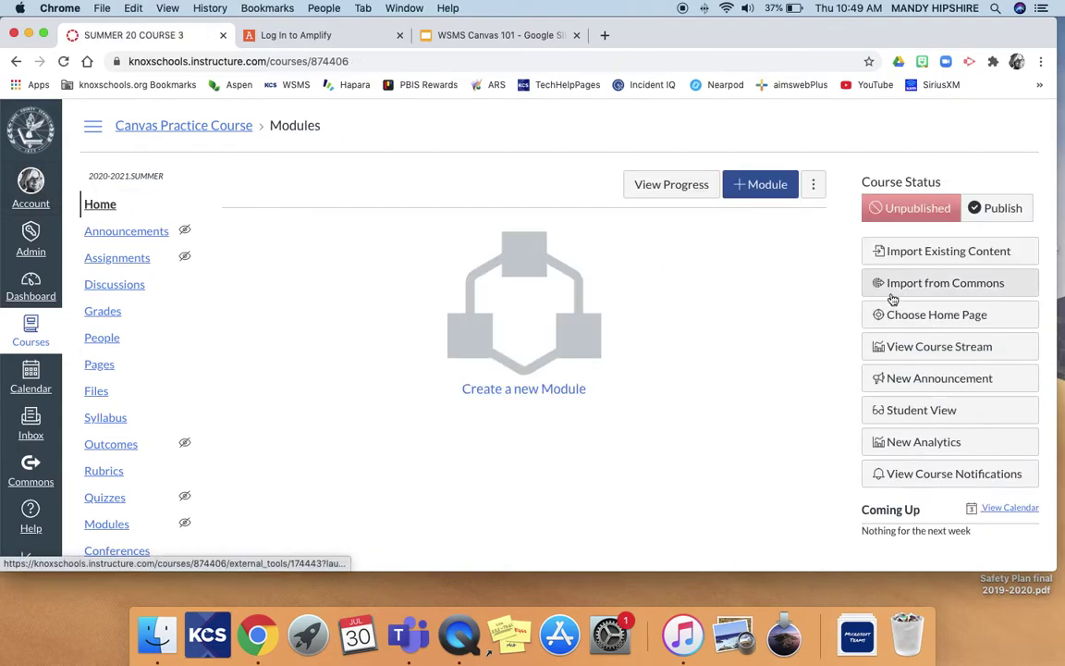
pyautogui.click(907, 314)
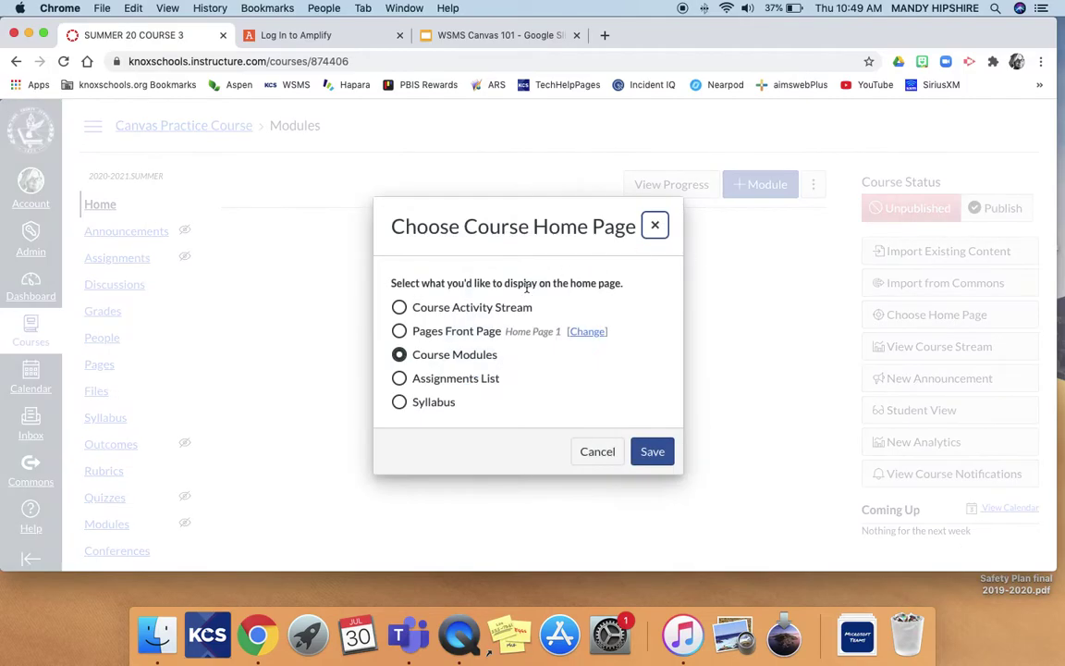
pyautogui.click(399, 332)
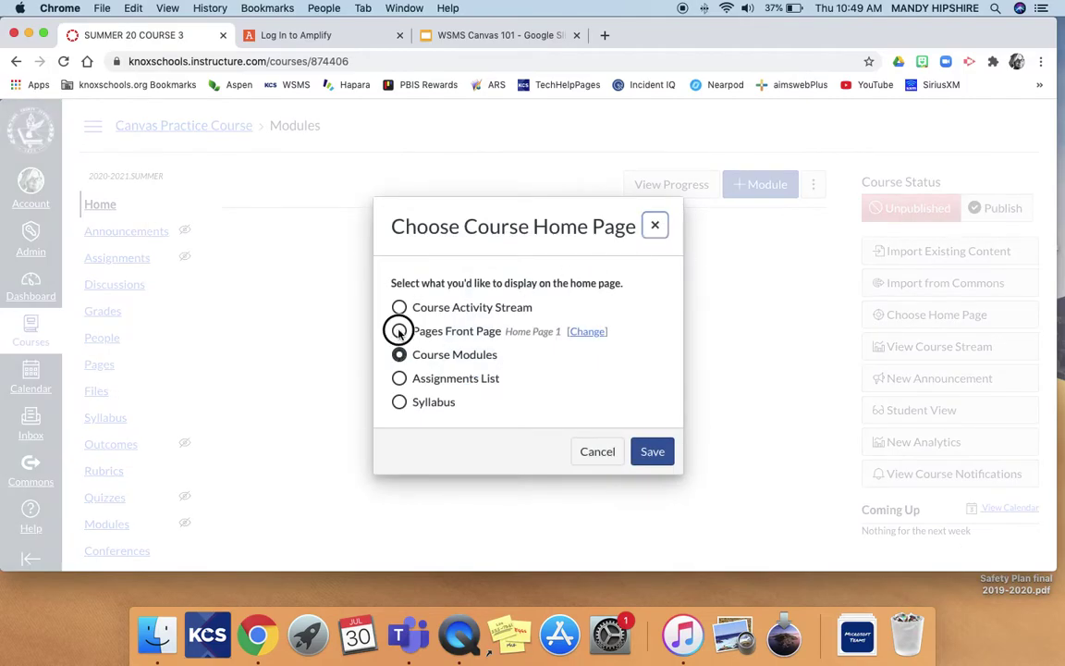
pyautogui.click(644, 459)
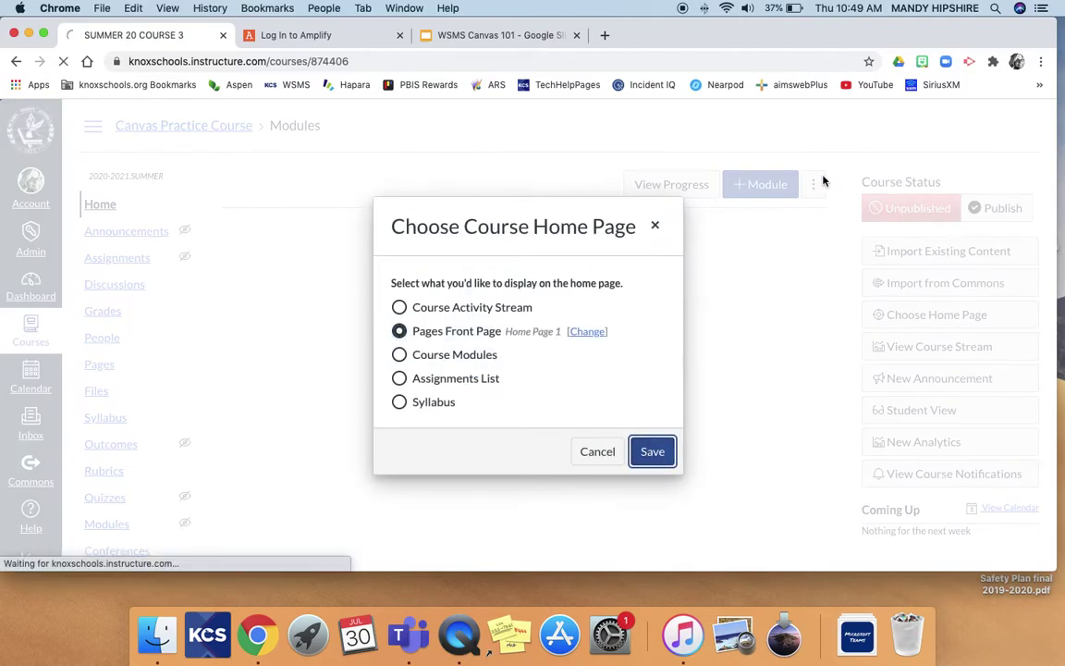
# Step: Check the new course home page and publish the Canvas Practice Course
pyautogui.scroll(-5, 775, 305)
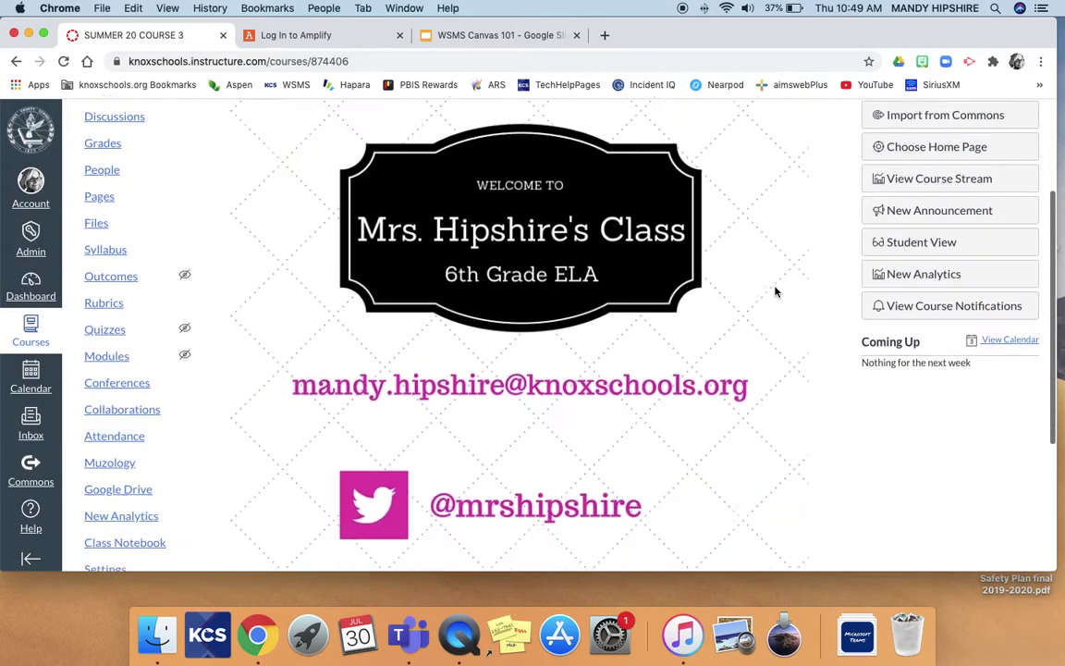
pyautogui.scroll(5, 775, 292)
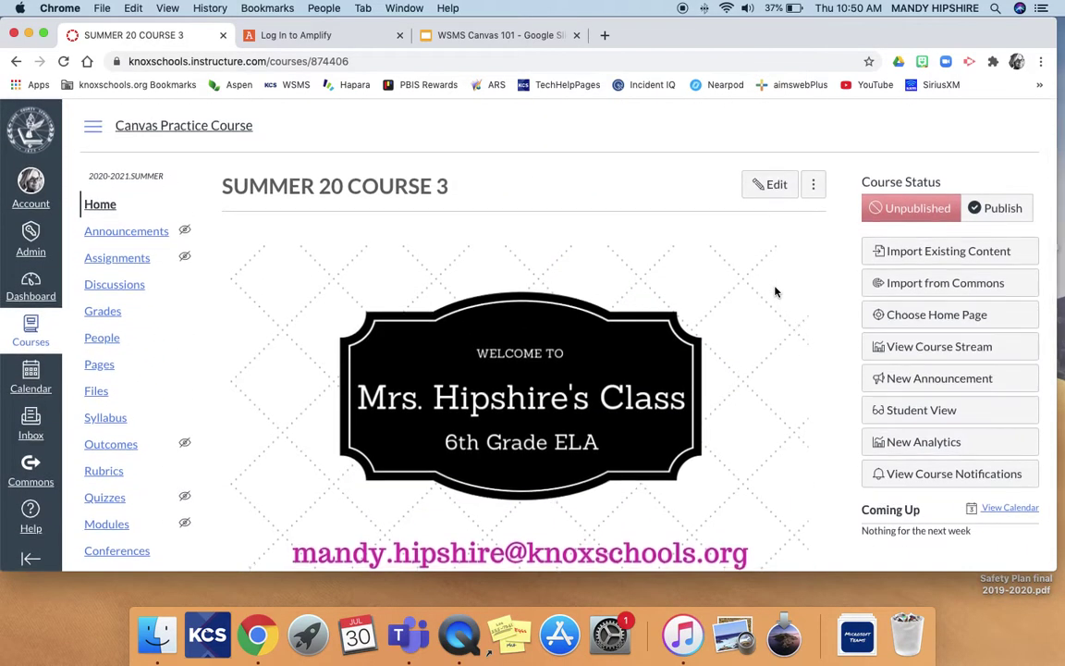
pyautogui.click(1005, 209)
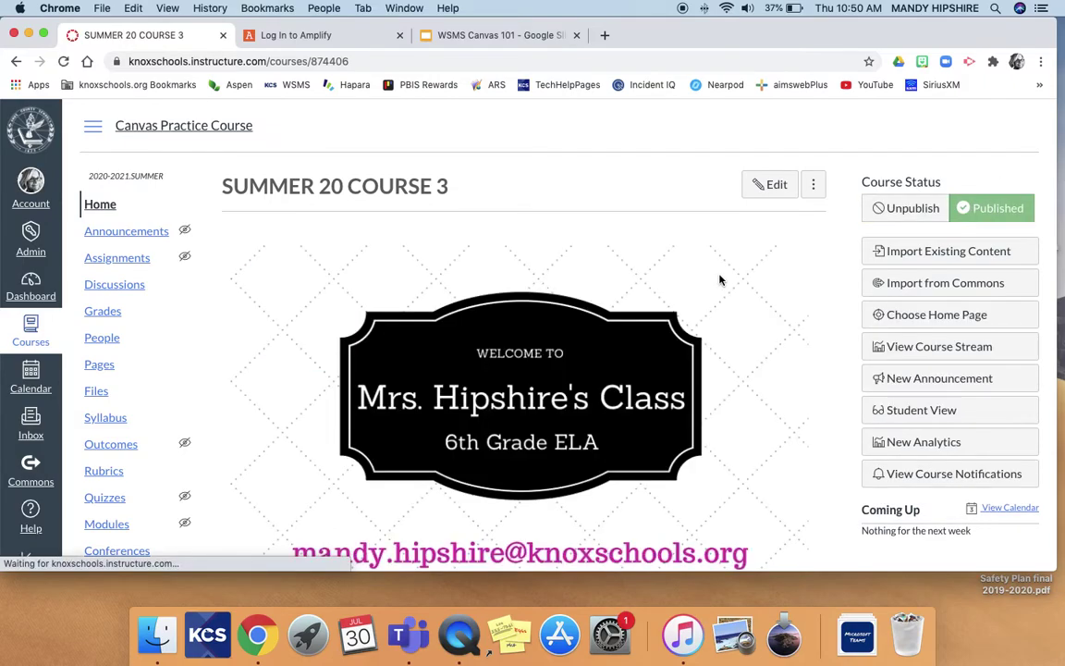
# Step: Examine the published course home page from the welcome image down to the row of linked icon buttons
pyautogui.scroll(-5, 758, 174)
pyautogui.scroll(-3, 759, 173)
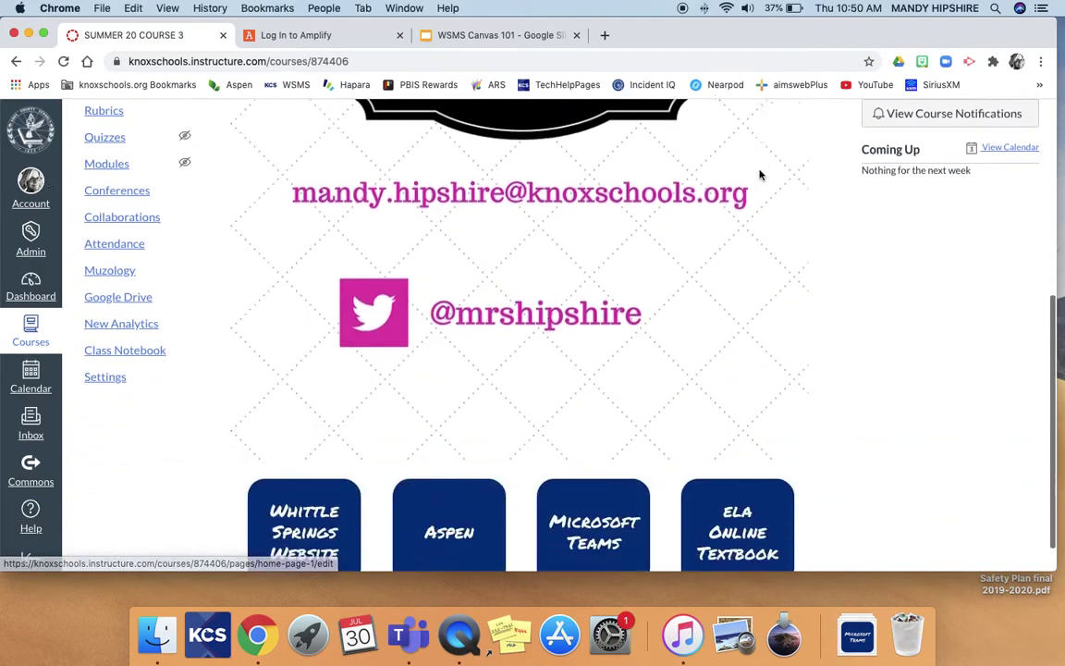
pyautogui.scroll(5, 759, 174)
pyautogui.scroll(3, 760, 174)
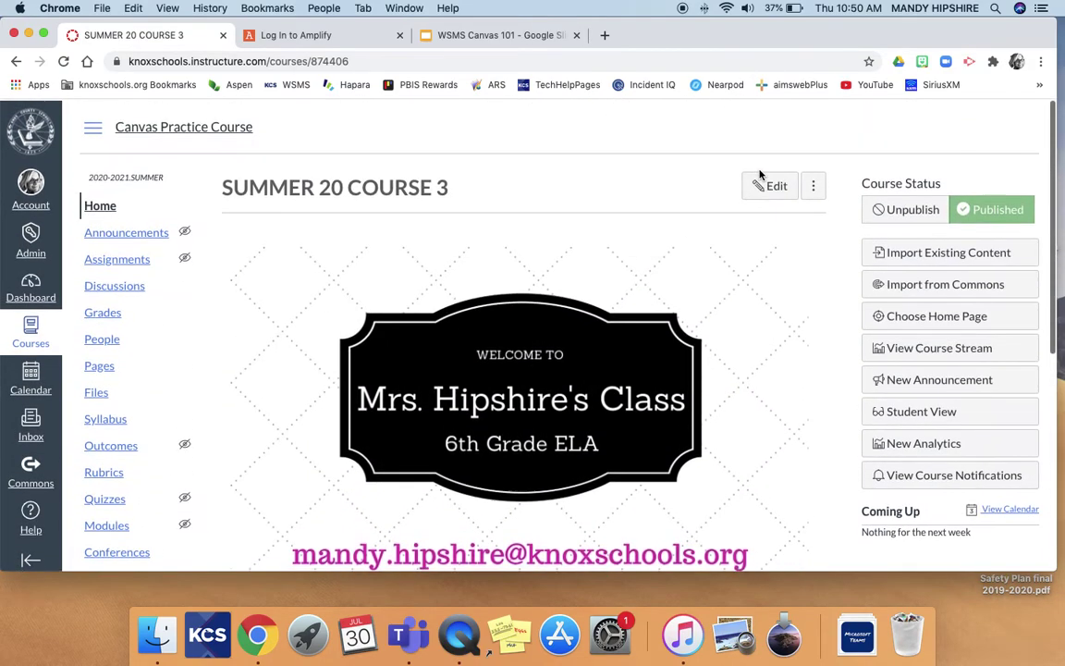
pyautogui.scroll(-8, 760, 174)
pyautogui.scroll(4, 760, 174)
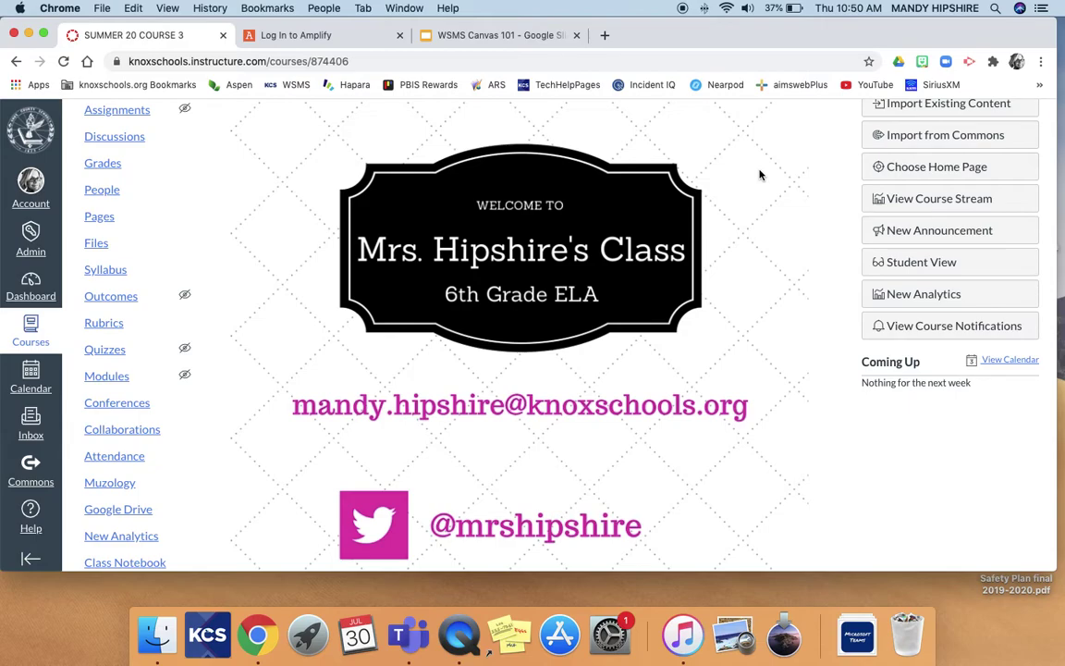
pyautogui.scroll(-5, 761, 175)
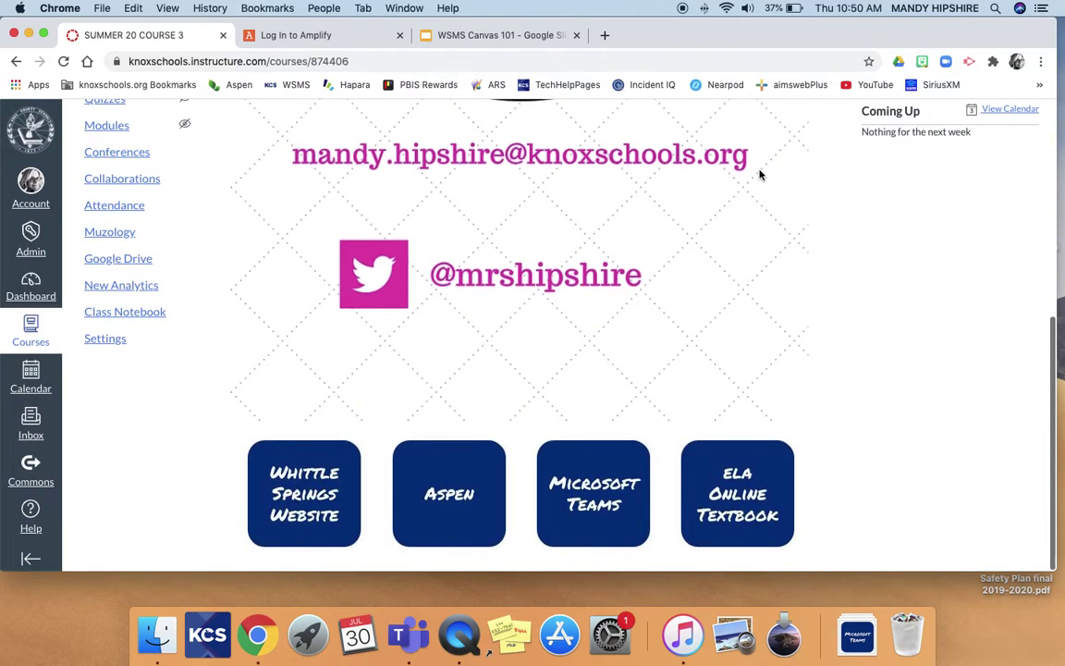
pyautogui.scroll(4, 652, 173)
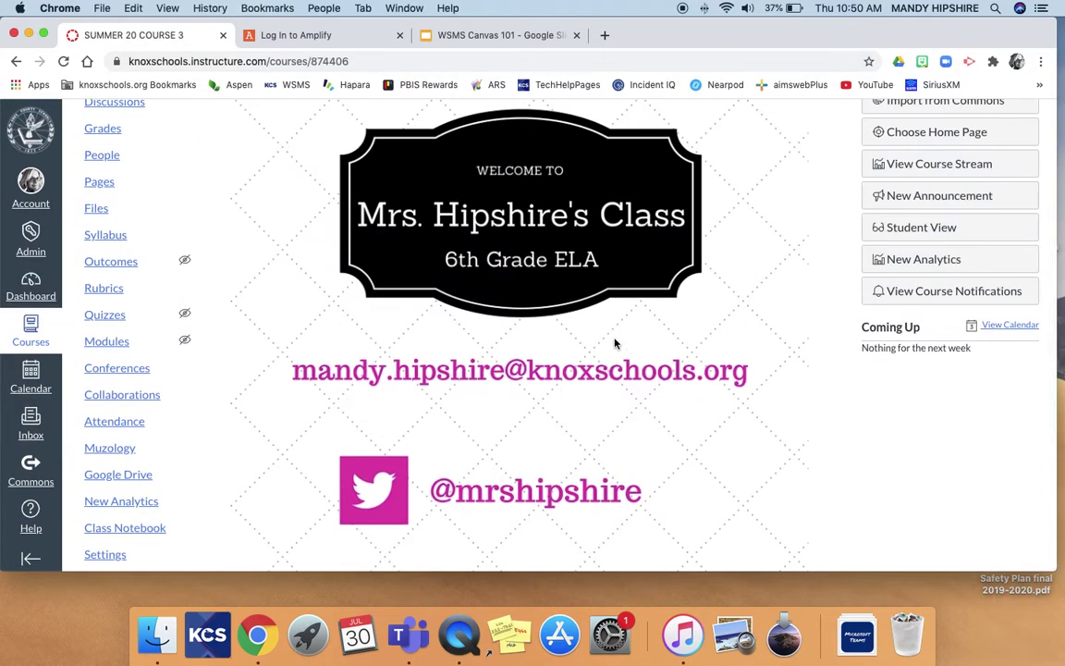
# Step: In the Amplify page's tab, search the web for canva and open the Canva website
pyautogui.click(354, 37)
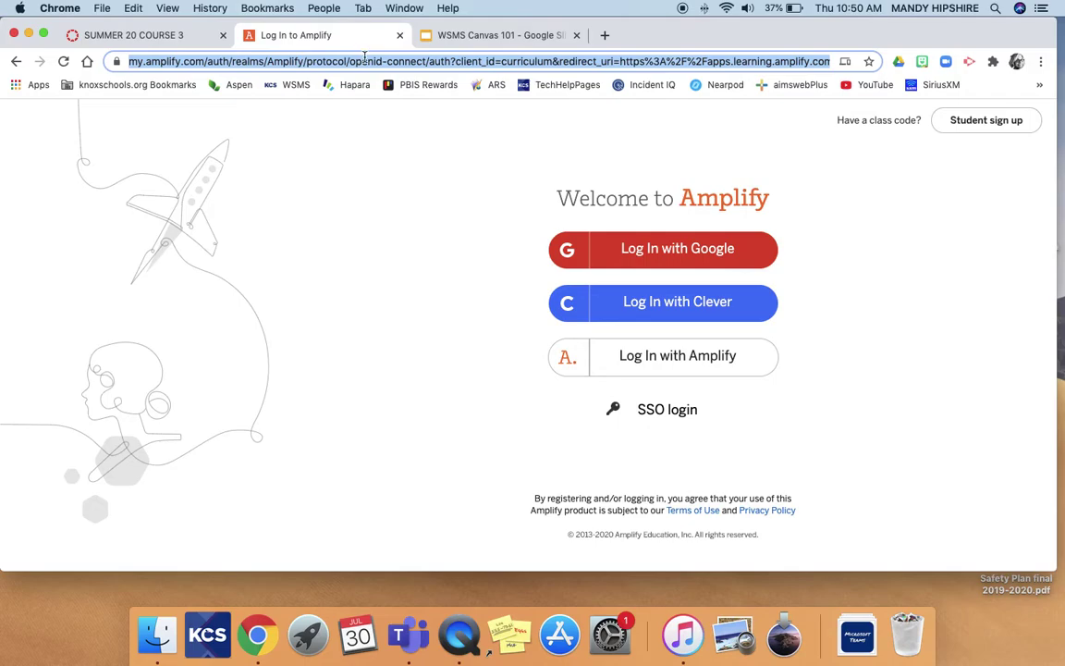
pyautogui.write('canva')
pyautogui.press('BackSpace')
pyautogui.press('Return')
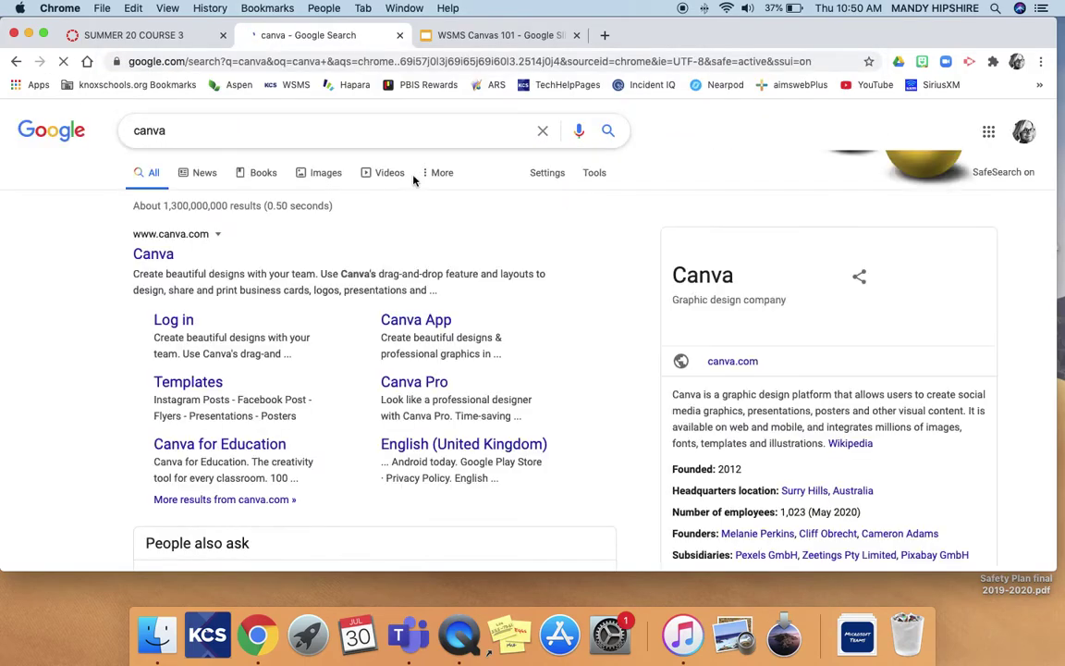
pyautogui.click(164, 260)
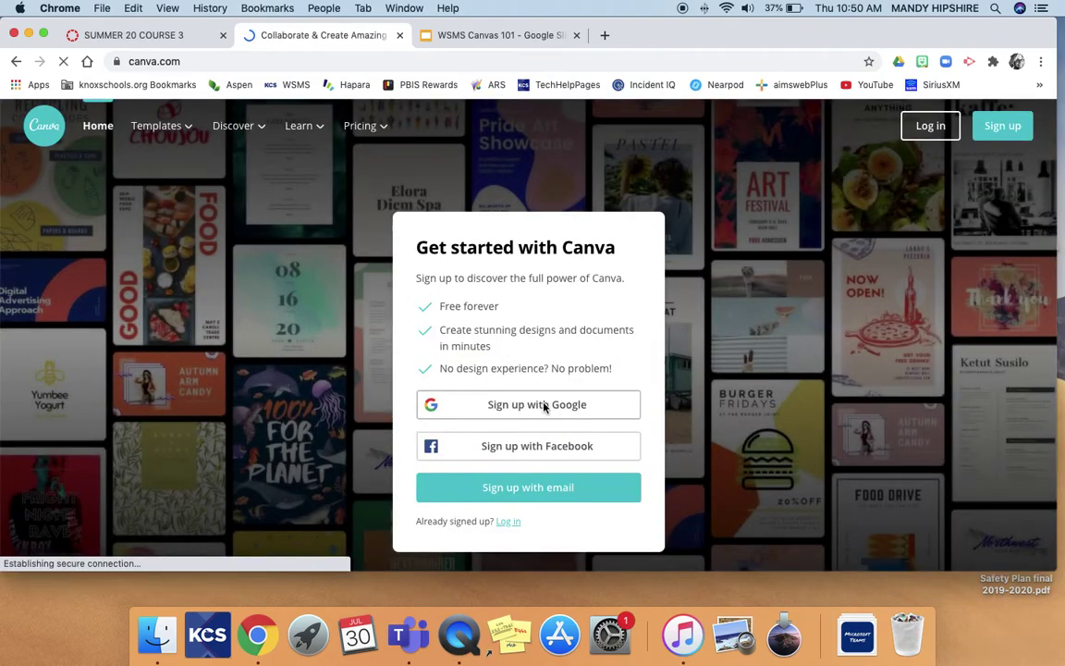
# Step: Try to sign up for Canva with the existing Google account
pyautogui.click(544, 407)
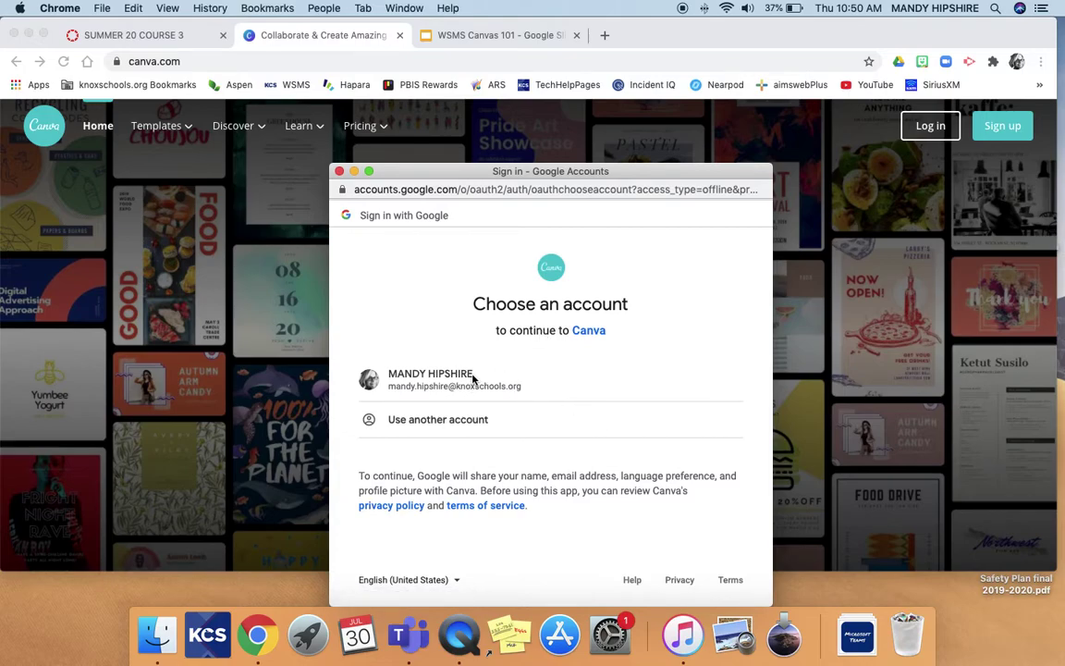
pyautogui.click(434, 381)
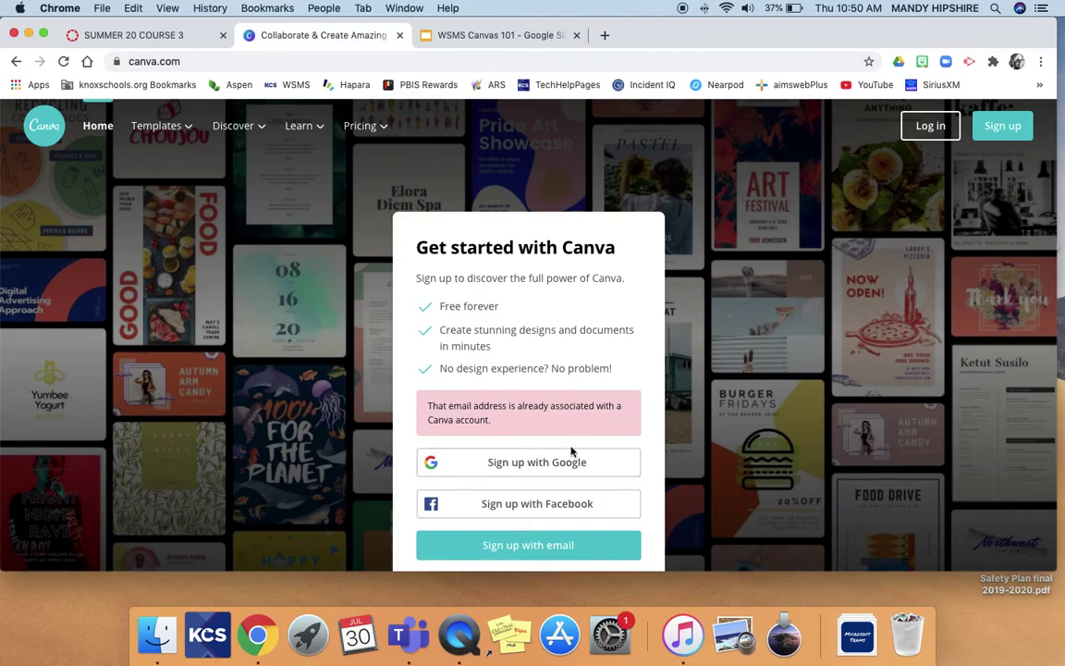
pyautogui.scroll(-3, 517, 407)
pyautogui.scroll(3, 518, 407)
# Step: Log in to Canva with the existing Google account
pyautogui.click(930, 126)
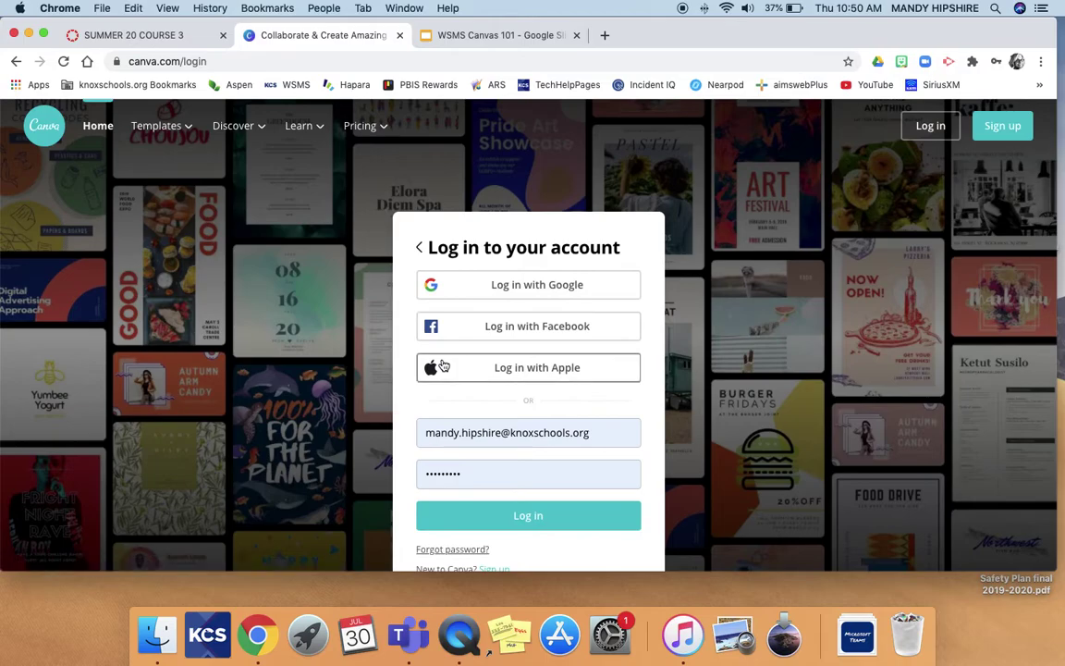
pyautogui.click(557, 287)
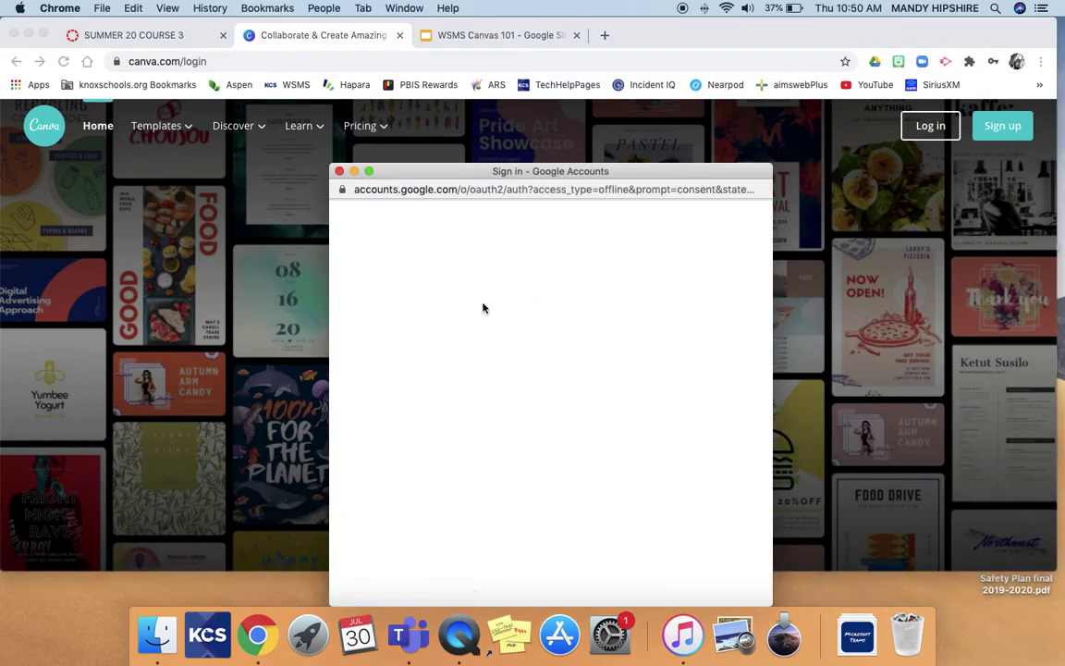
pyautogui.click(440, 382)
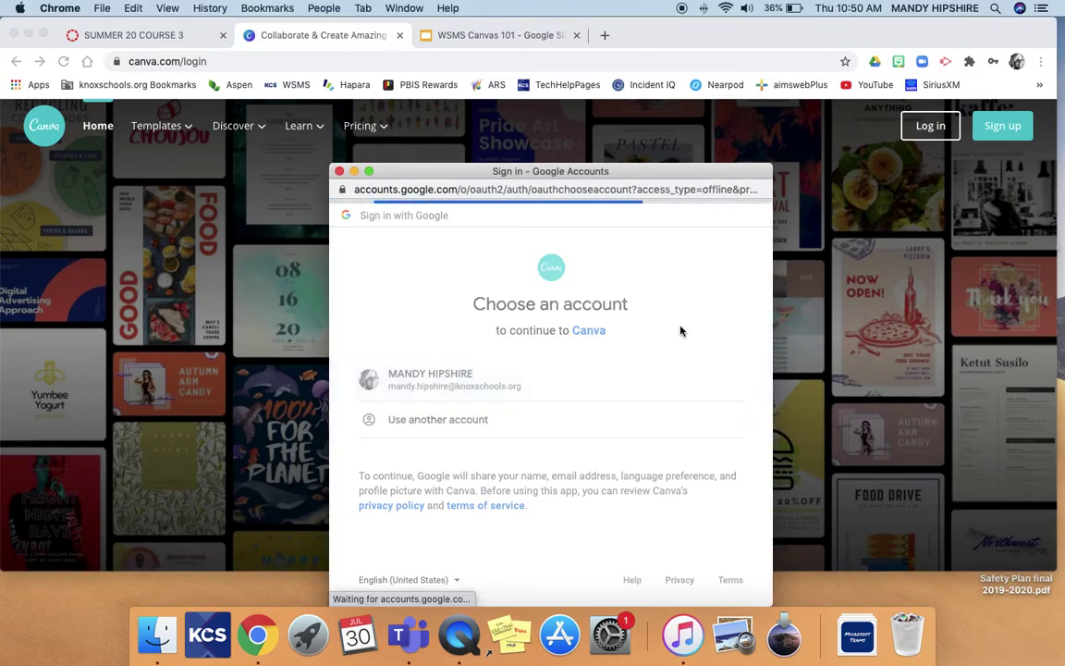
pyautogui.click(575, 359)
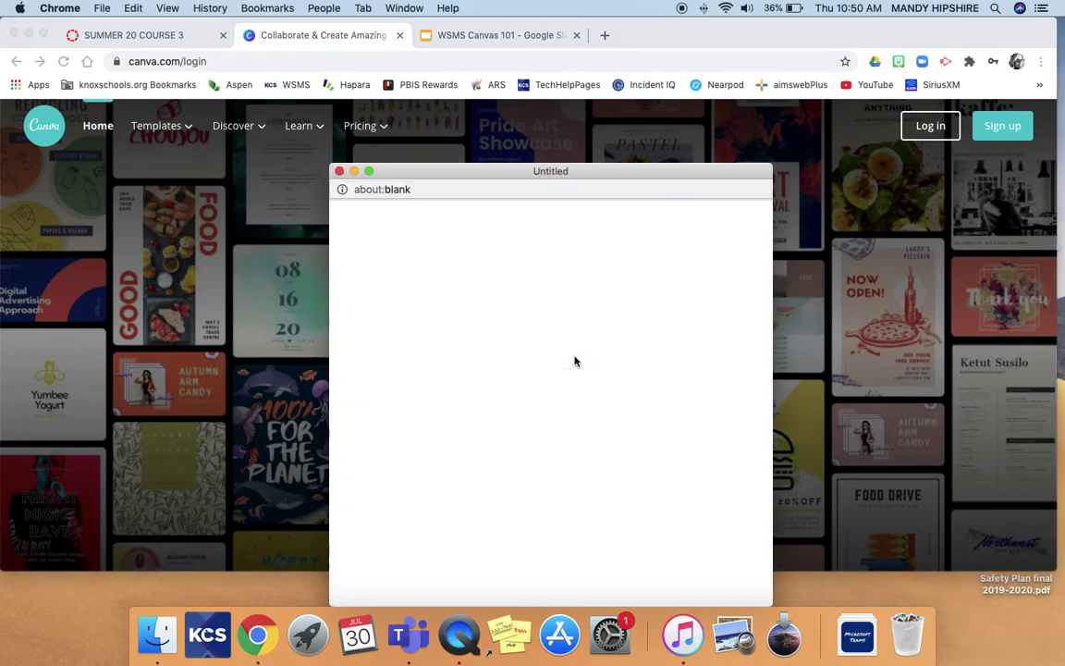
# Step: Log in to Canva with the saved e-mail and password, and dismiss the Canva Pro trial offer
pyautogui.click(441, 379)
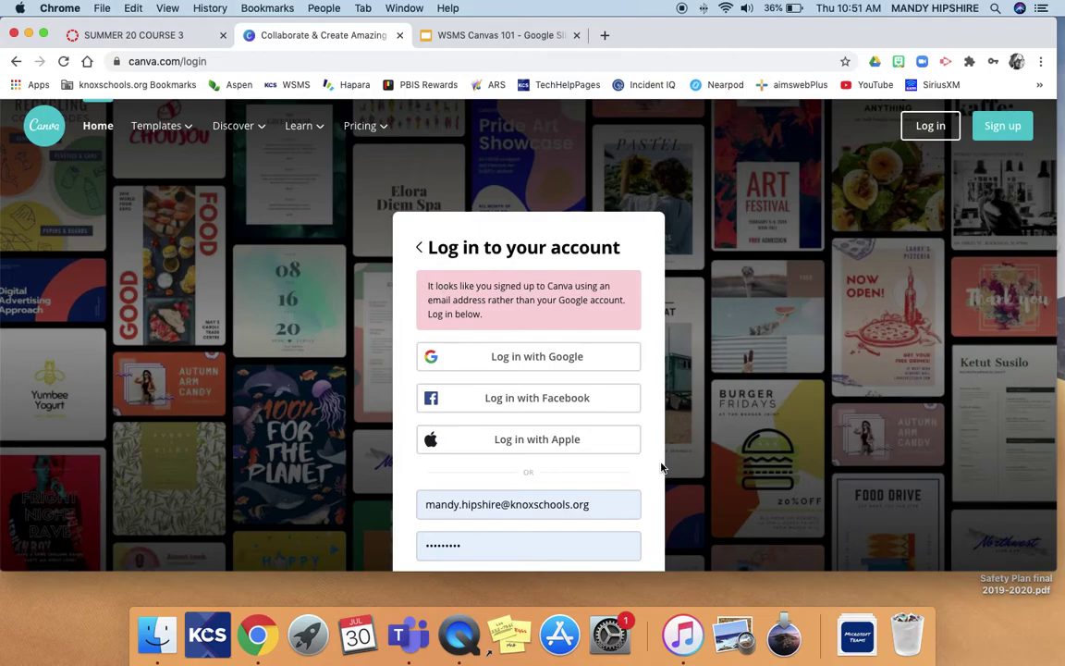
pyautogui.scroll(-2, 492, 507)
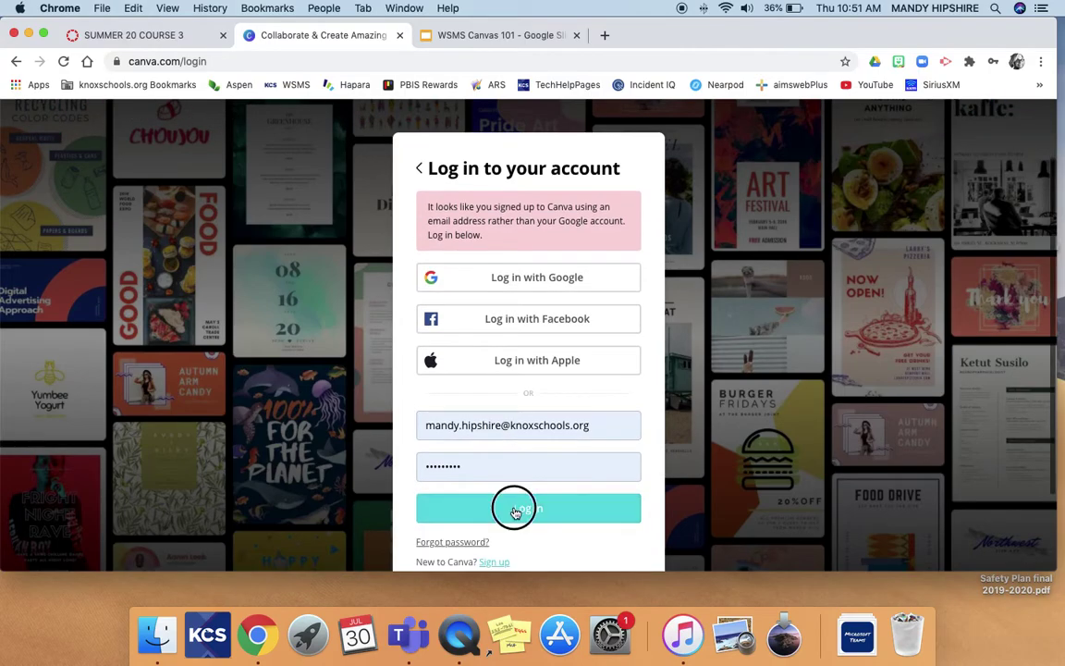
pyautogui.click(515, 511)
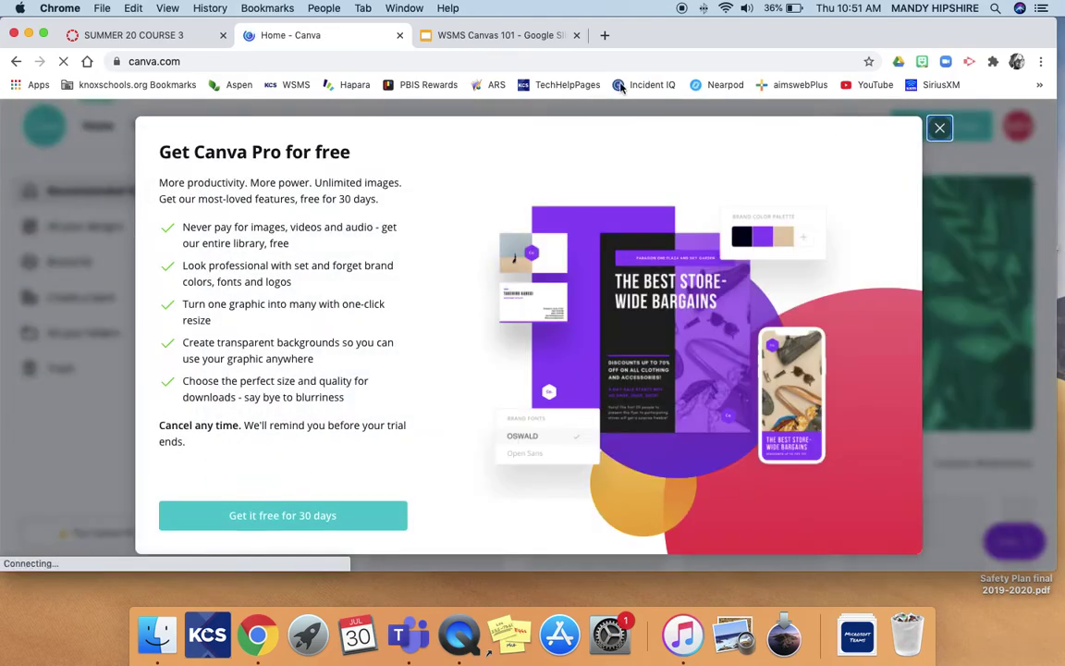
pyautogui.click(941, 129)
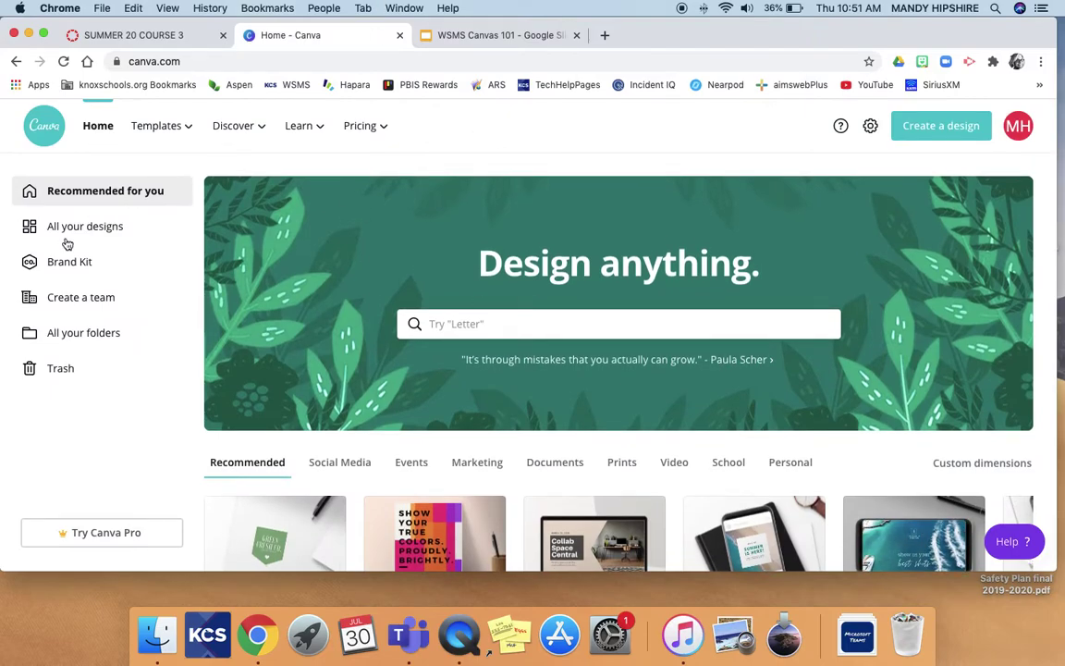
# Step: Return to the Canvas course home page and review its welcome banner and contact details
pyautogui.click(194, 37)
pyautogui.scroll(5, 469, 222)
pyautogui.scroll(-3, 469, 222)
pyautogui.scroll(2, 469, 222)
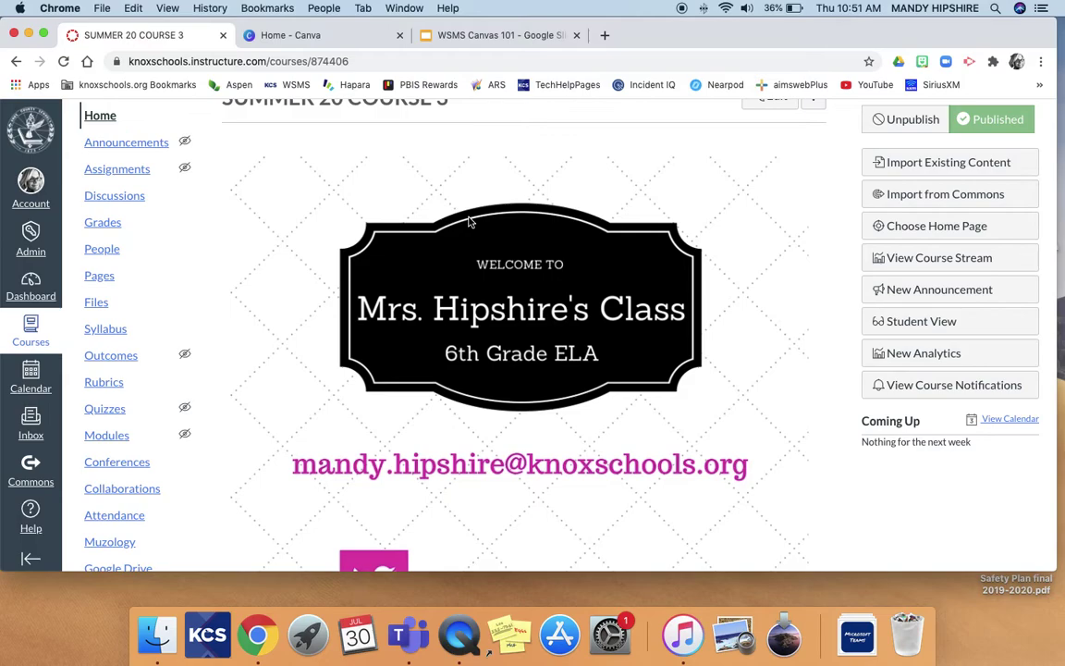
pyautogui.scroll(-4, 468, 222)
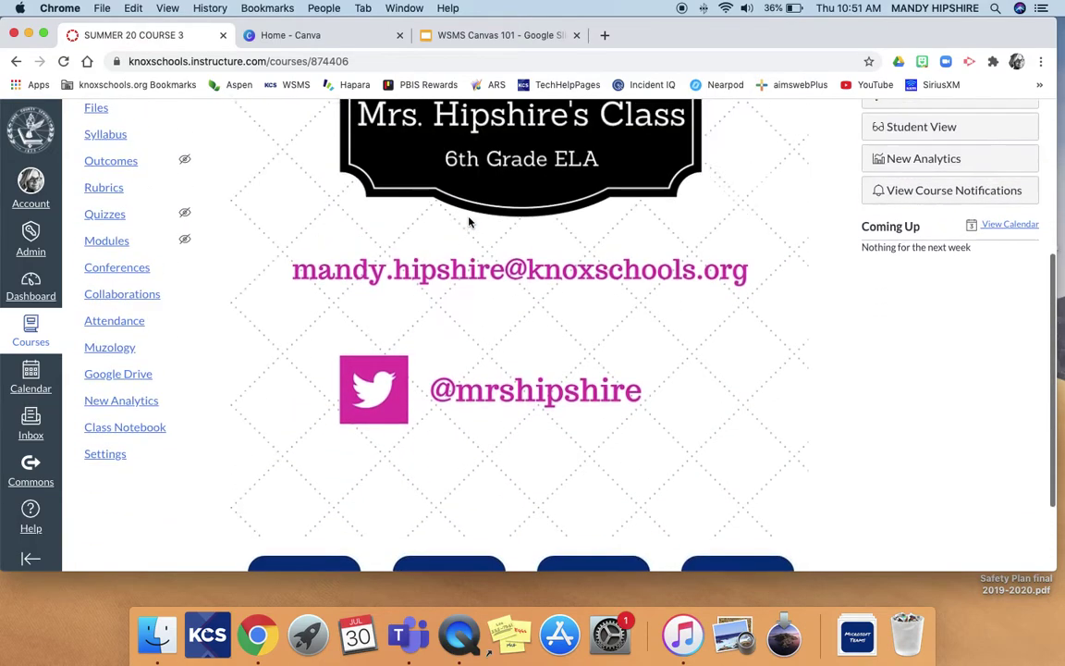
pyautogui.scroll(2, 376, 158)
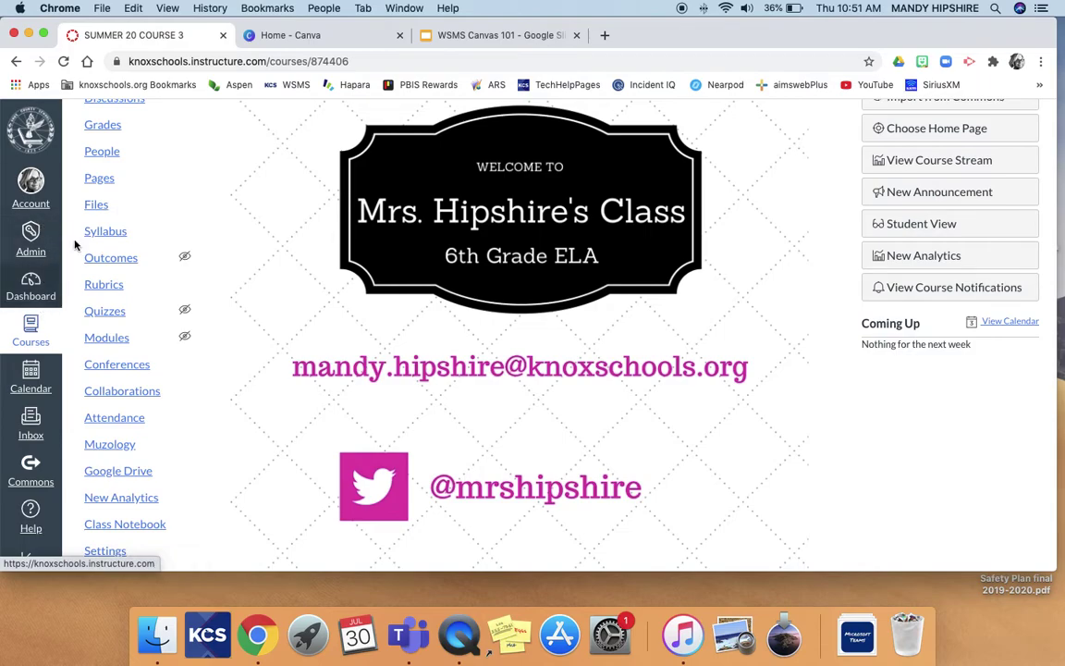
# Step: From the dashboard, open the WHS4 Whittle Springs Middle Staff course and look over its home page
pyautogui.click(41, 295)
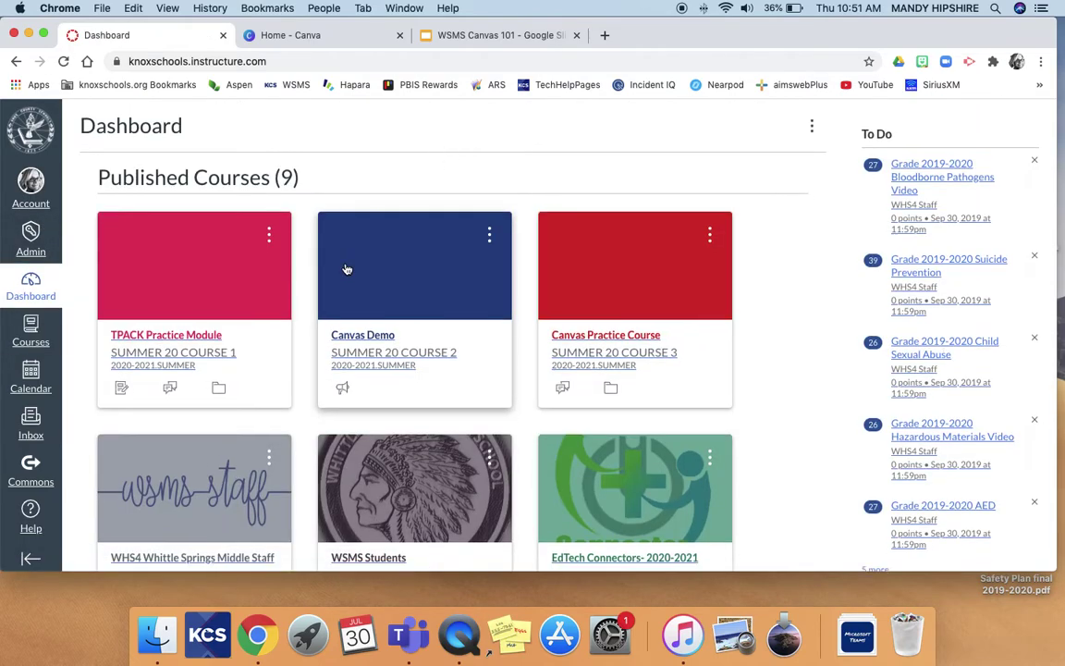
pyautogui.scroll(-3, 268, 285)
pyautogui.click(185, 334)
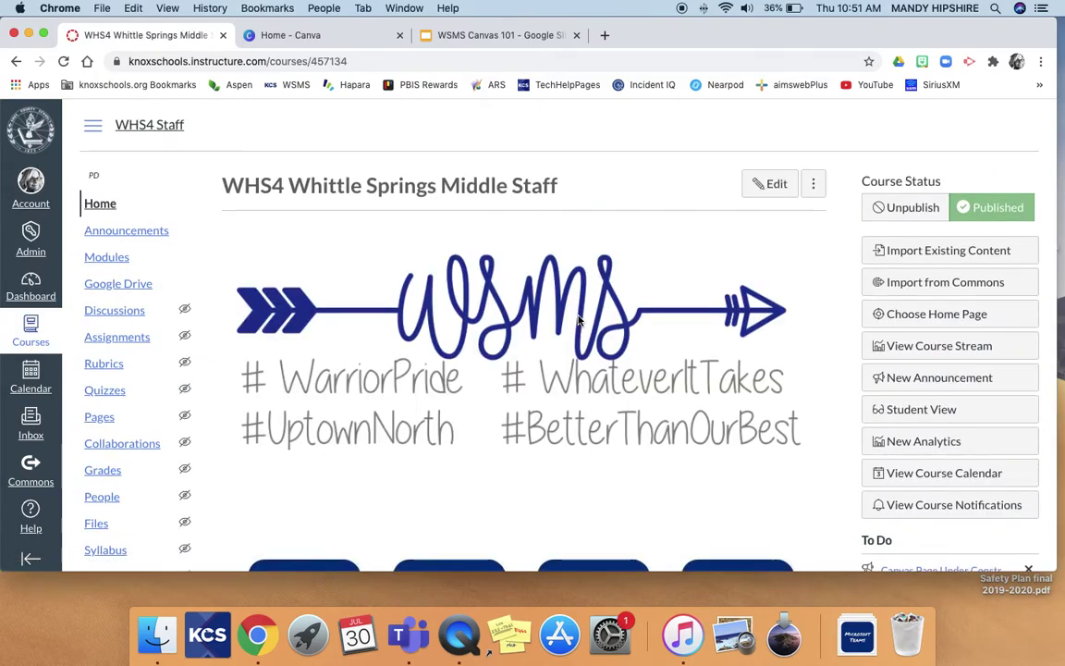
pyautogui.scroll(-3, 578, 320)
pyautogui.scroll(3, 578, 321)
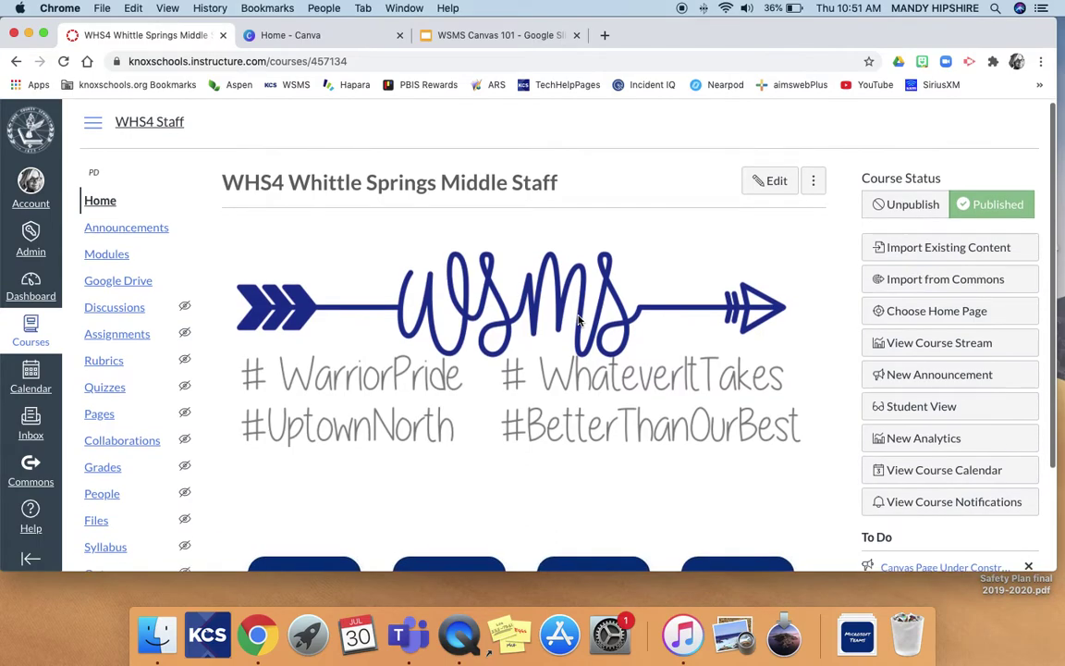
# Step: Open the staff course's modules and examine the icon files under Buttons for Staff in the August 3rd-7th module
pyautogui.click(108, 260)
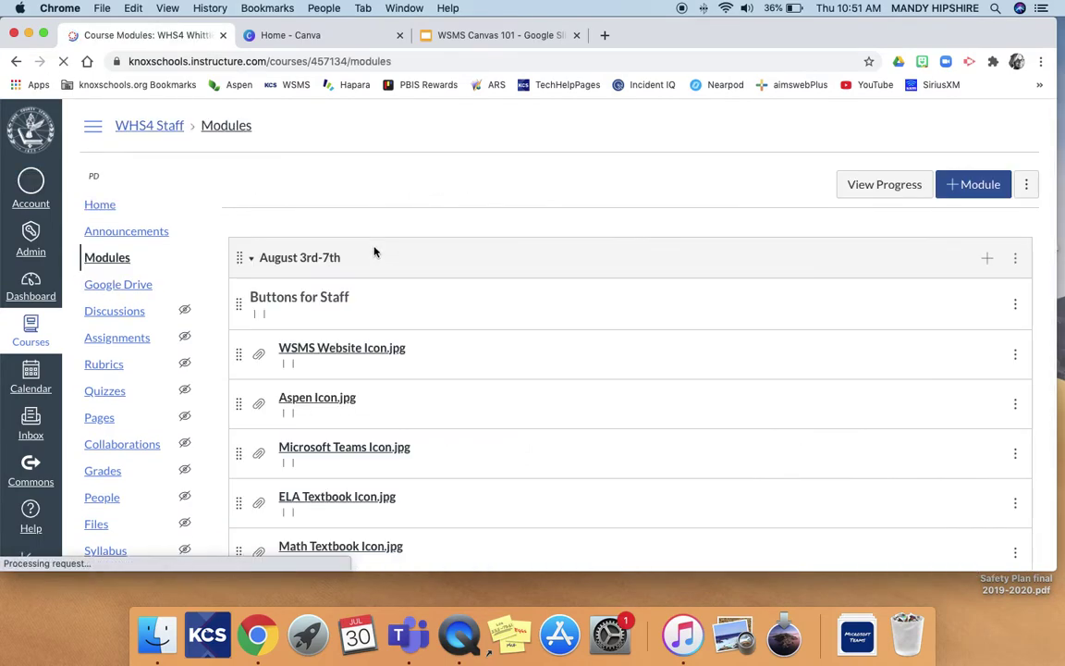
pyautogui.scroll(-3, 375, 251)
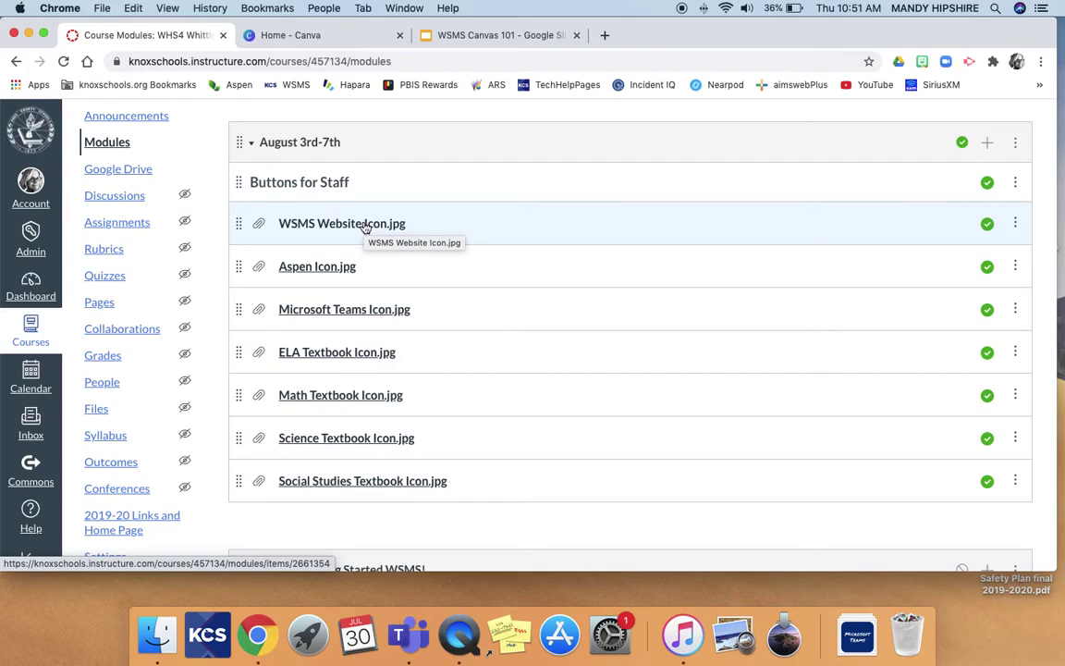
pyautogui.scroll(-1, 365, 227)
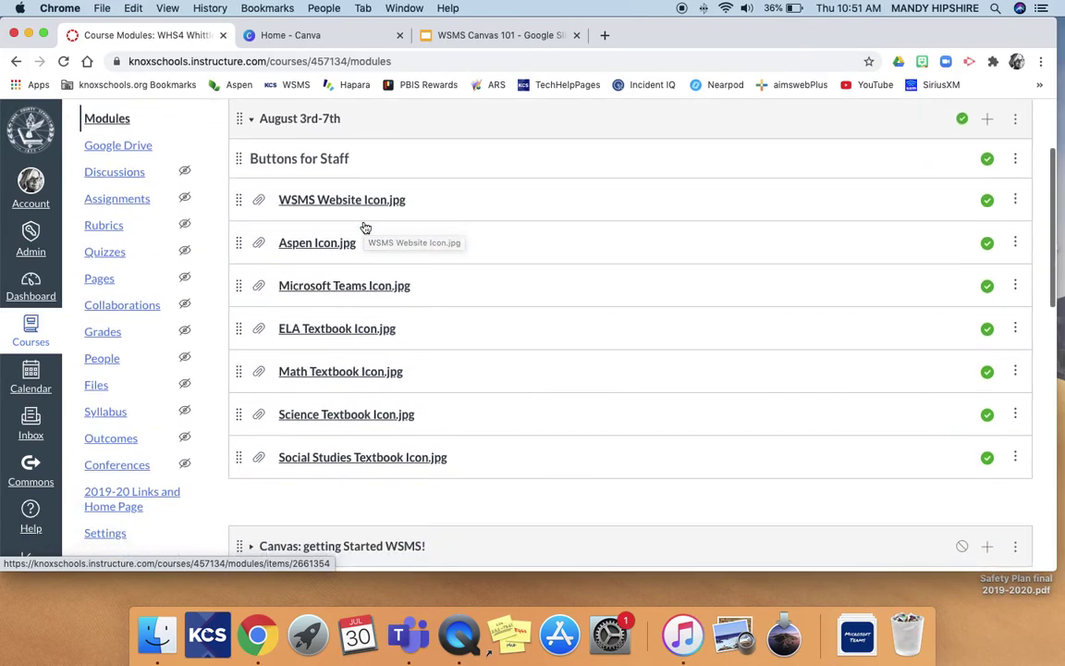
pyautogui.scroll(3, 389, 233)
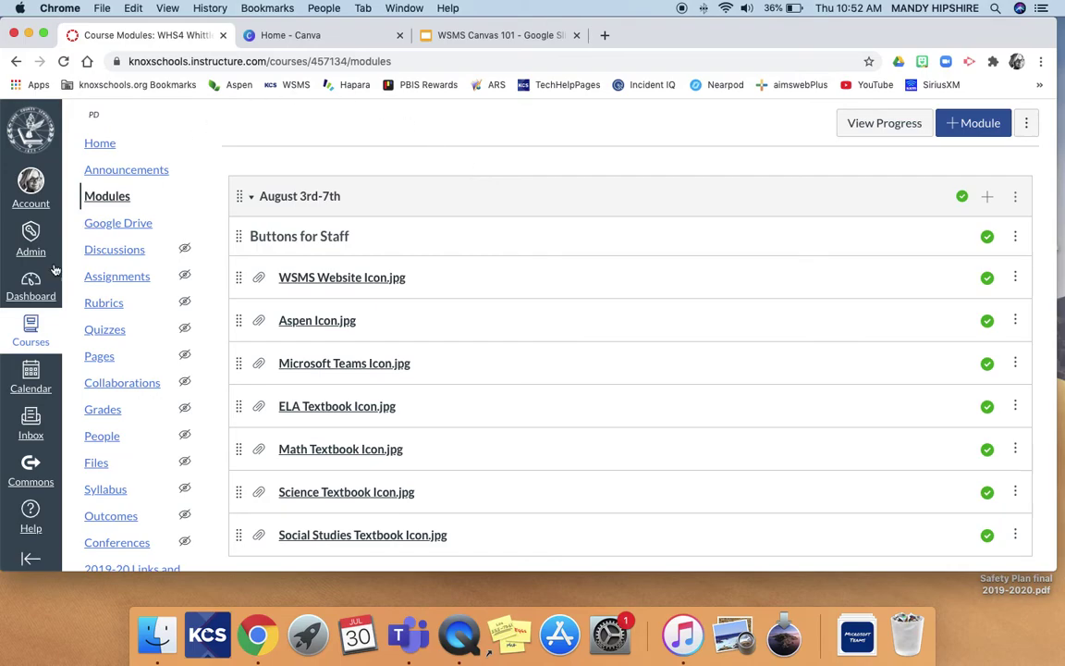
# Step: Return to the Canvas dashboard and look over the published course cards
pyautogui.click(30, 285)
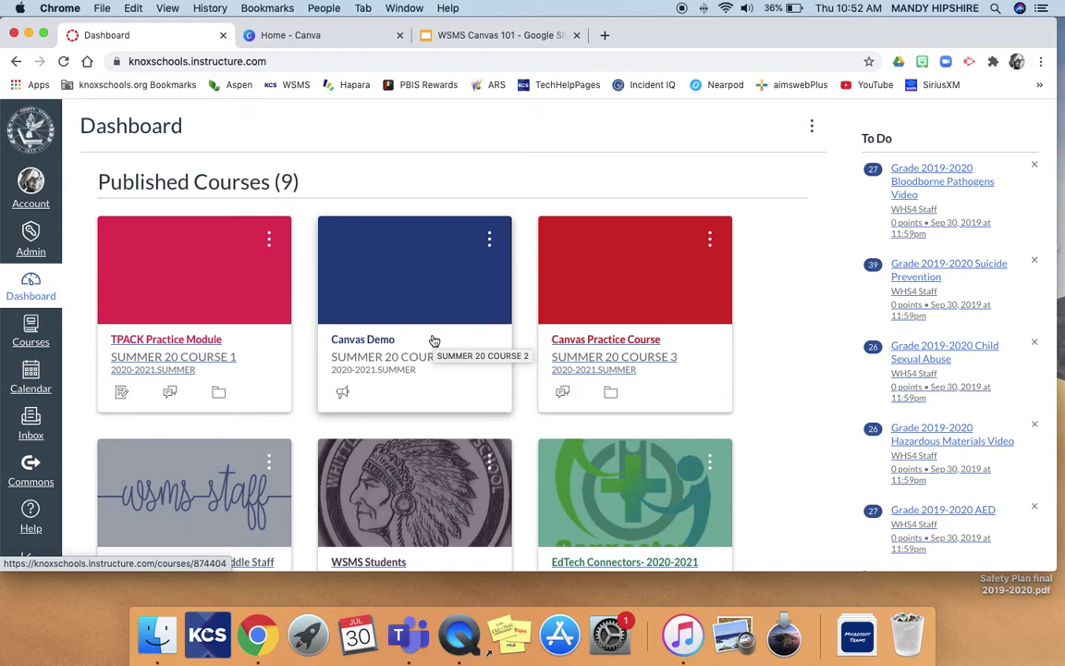
pyautogui.scroll(-5, 434, 342)
pyautogui.scroll(5, 435, 342)
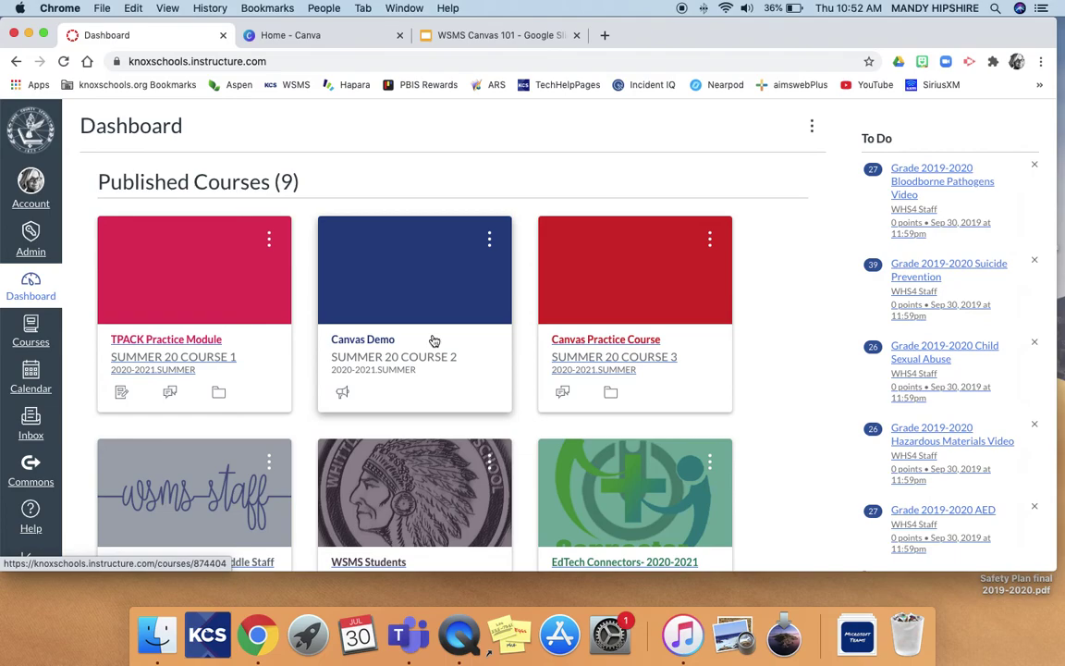
pyautogui.scroll(-3, 433, 342)
pyautogui.scroll(3, 434, 342)
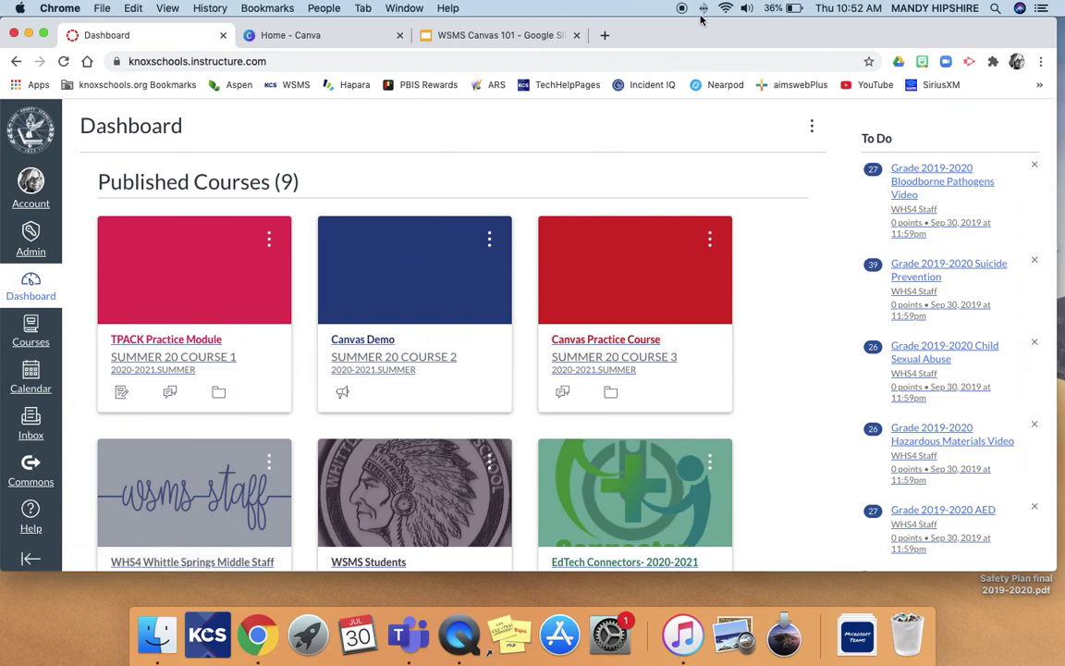